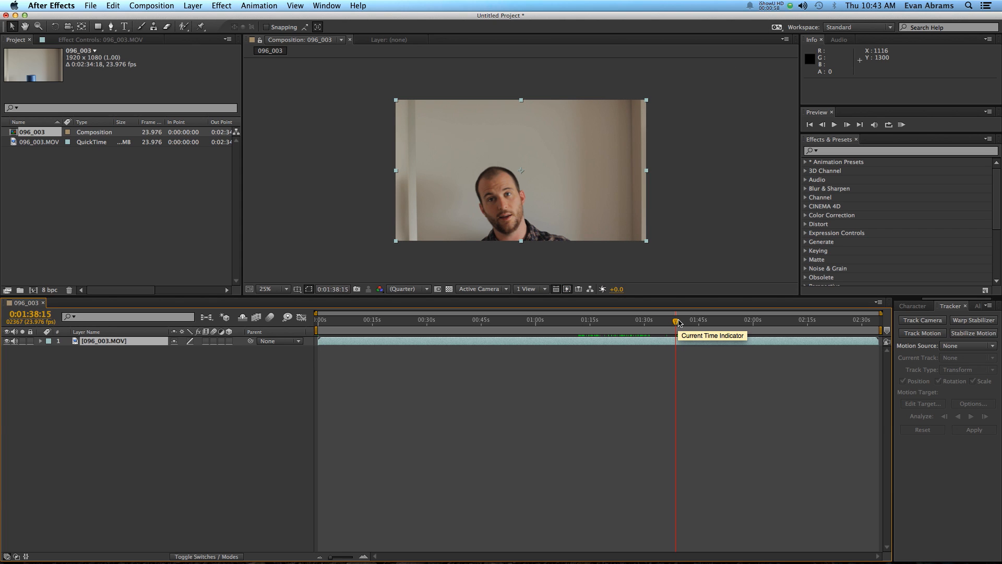
- Set the work area from 0:01:38:15 to 0:01:42:08 and trim the 096_003 composition to it
{"action": "key", "text": "b"}
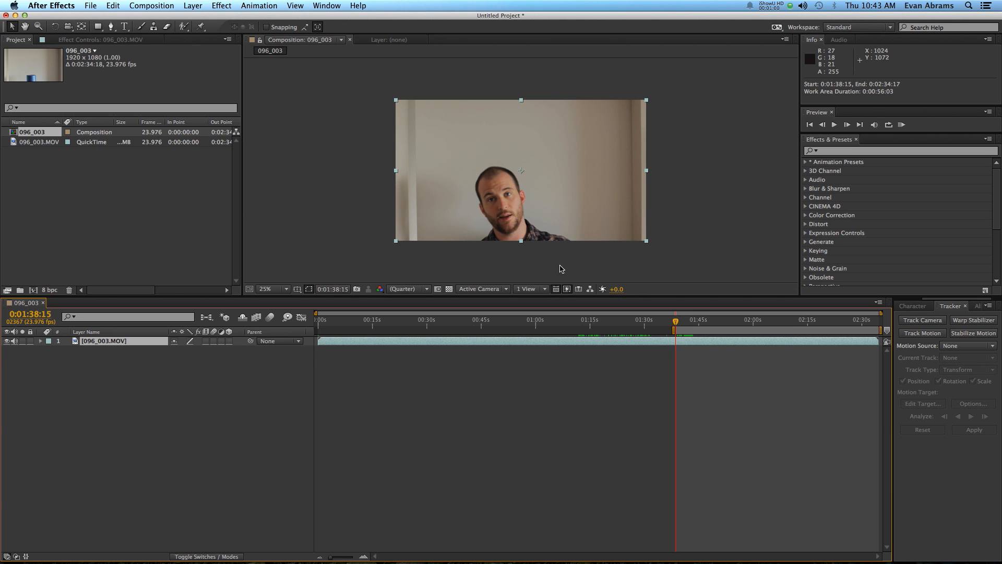
{"action": "key", "text": "space"}
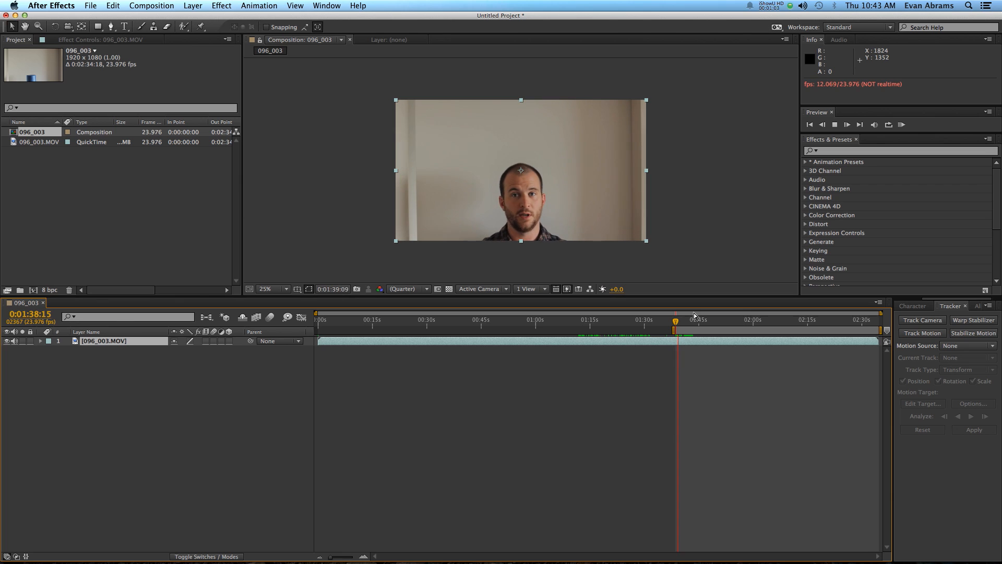
{"action": "key", "text": "space"}
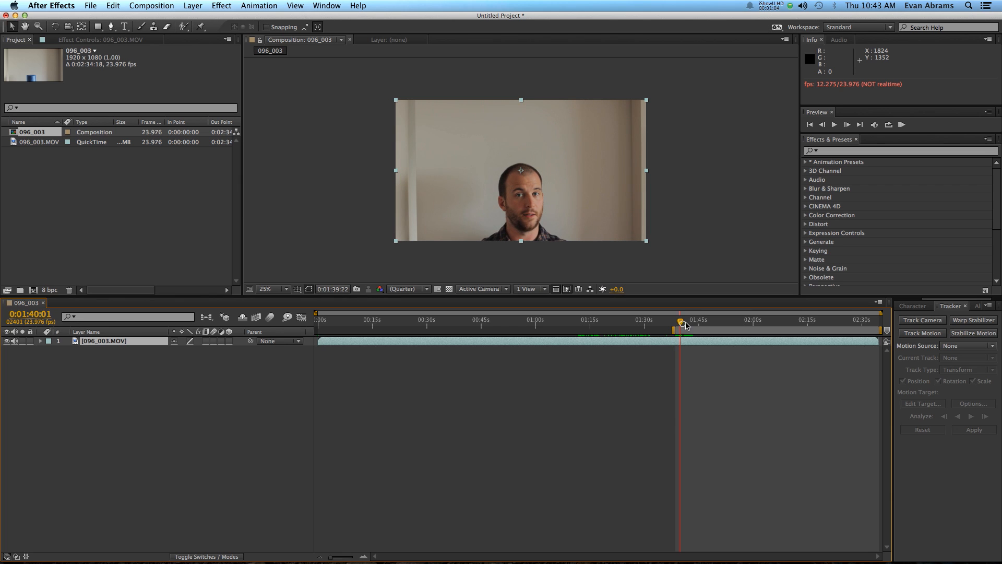
{"action": "key", "text": "n"}
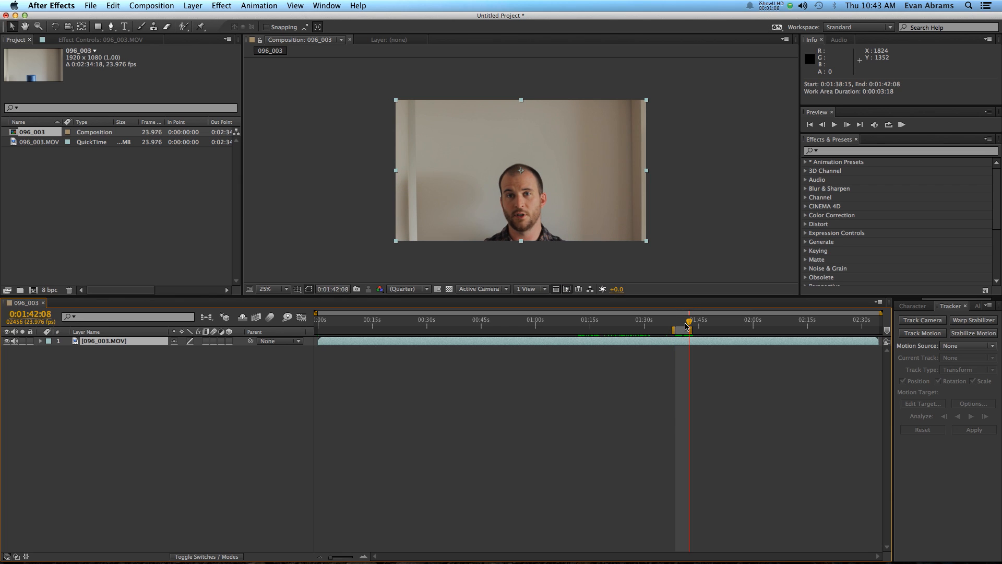
{"action": "left_click_drag", "start_coordinate": [687, 325], "coordinate": [682, 330]}
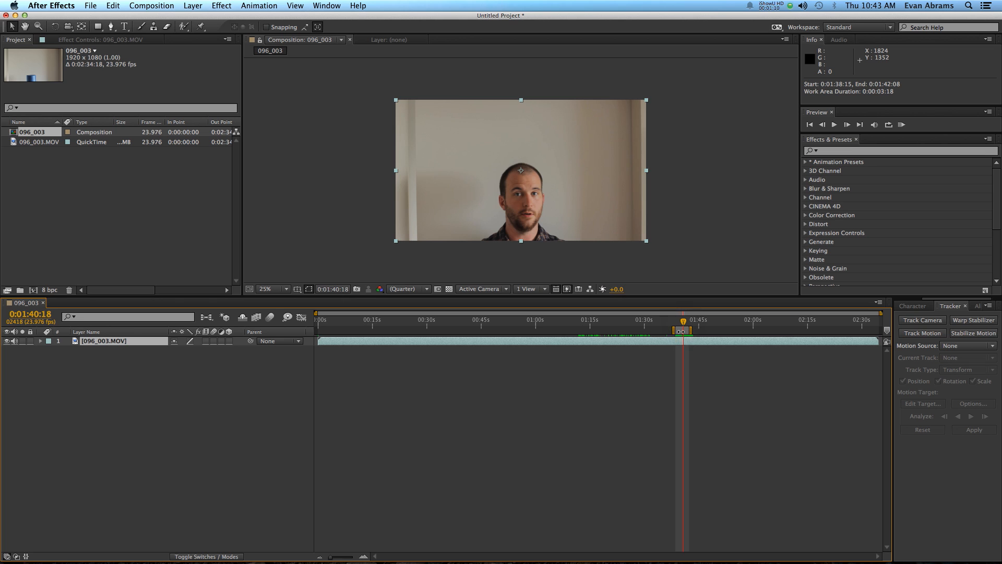
{"action": "right_click", "coordinate": [681, 331]}
{"action": "left_click", "coordinate": [702, 357]}
- Examine the face across the trimmed clip, up close and at full frame, for features suitable for motion tracking
{"action": "left_click_drag", "start_coordinate": [633, 320], "coordinate": [511, 355]}
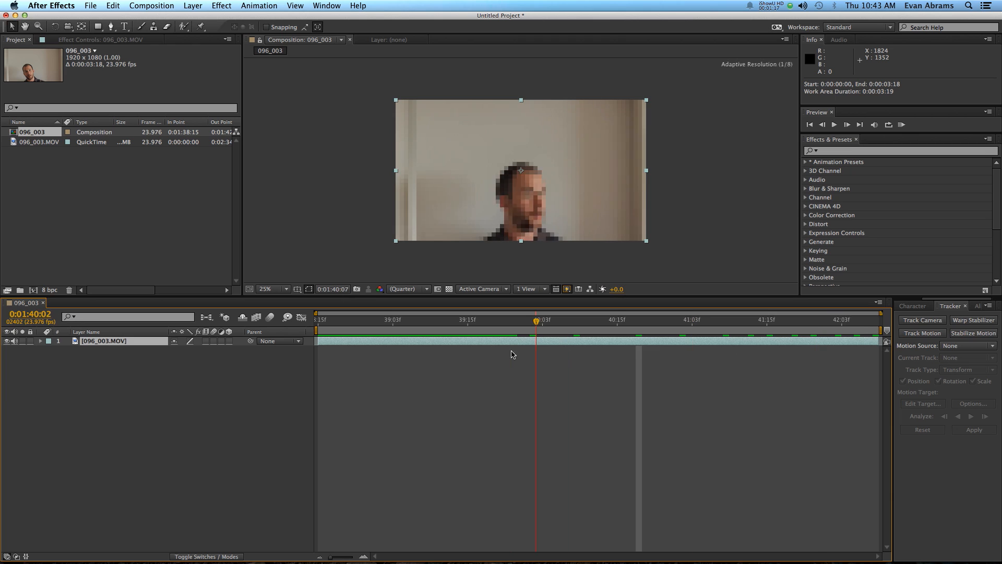
{"action": "left_click", "coordinate": [440, 385]}
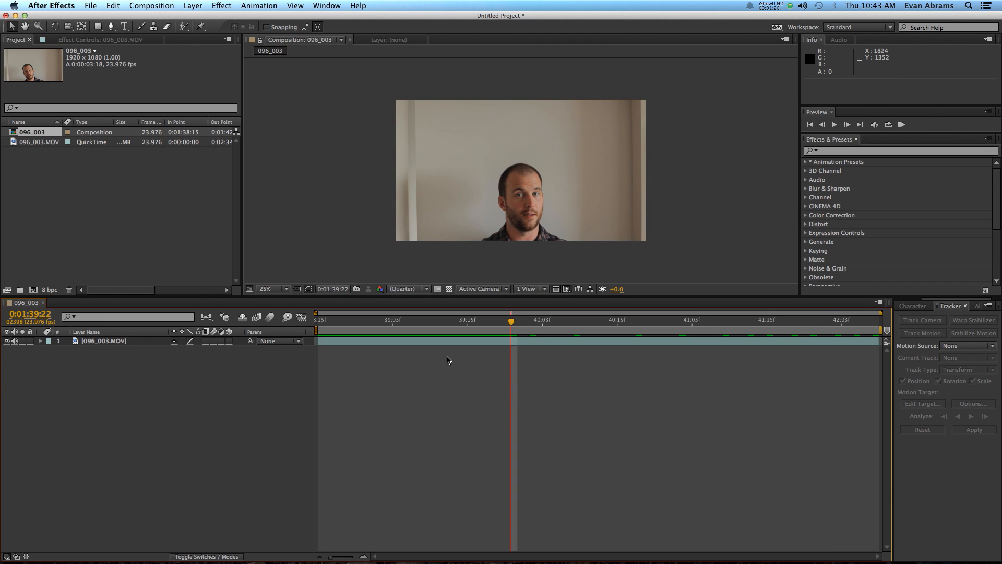
{"action": "left_click", "coordinate": [474, 130]}
{"action": "key", "text": "period"}
{"action": "left_click_drag", "start_coordinate": [554, 196], "coordinate": [528, 190]}
{"action": "key", "text": "period"}
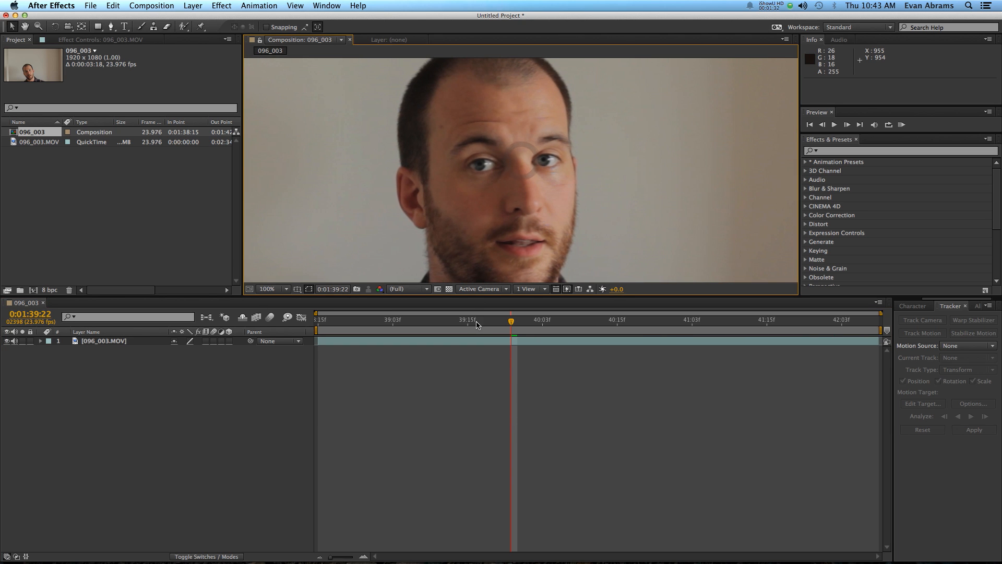
{"action": "left_click", "coordinate": [475, 320]}
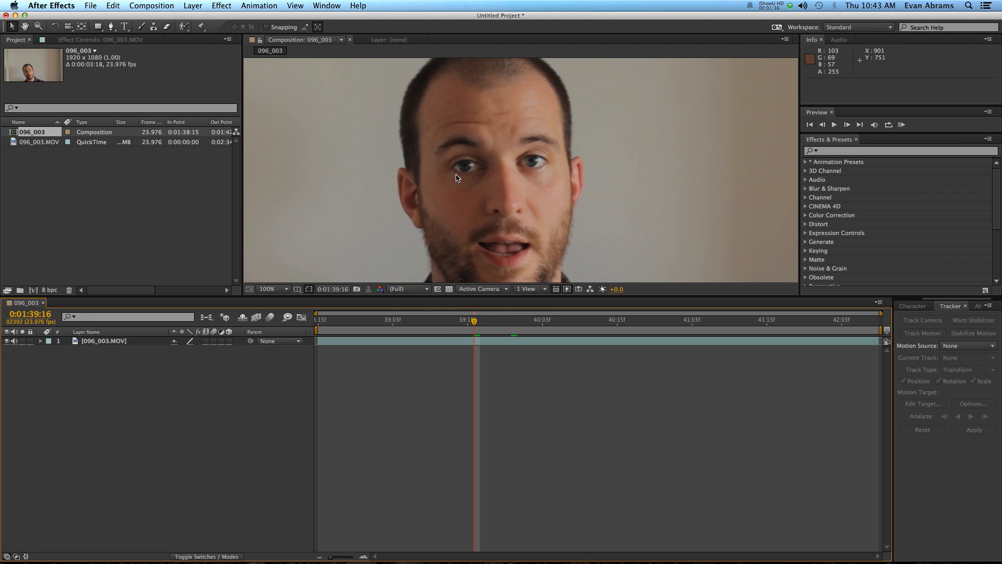
{"action": "scroll", "coordinate": [456, 178], "scroll_direction": "down", "scroll_amount": 2}
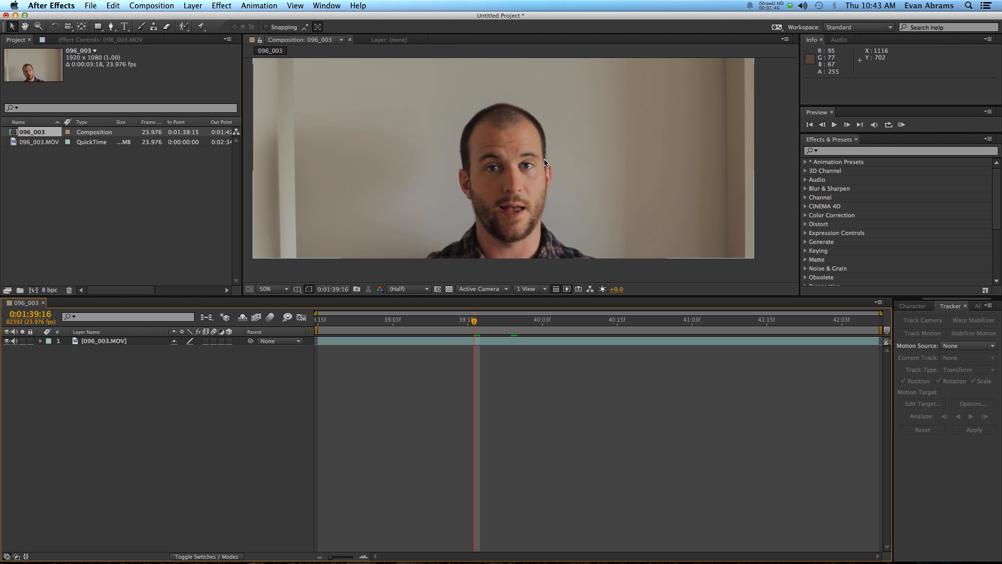
{"action": "left_click_drag", "start_coordinate": [447, 325], "coordinate": [316, 345]}
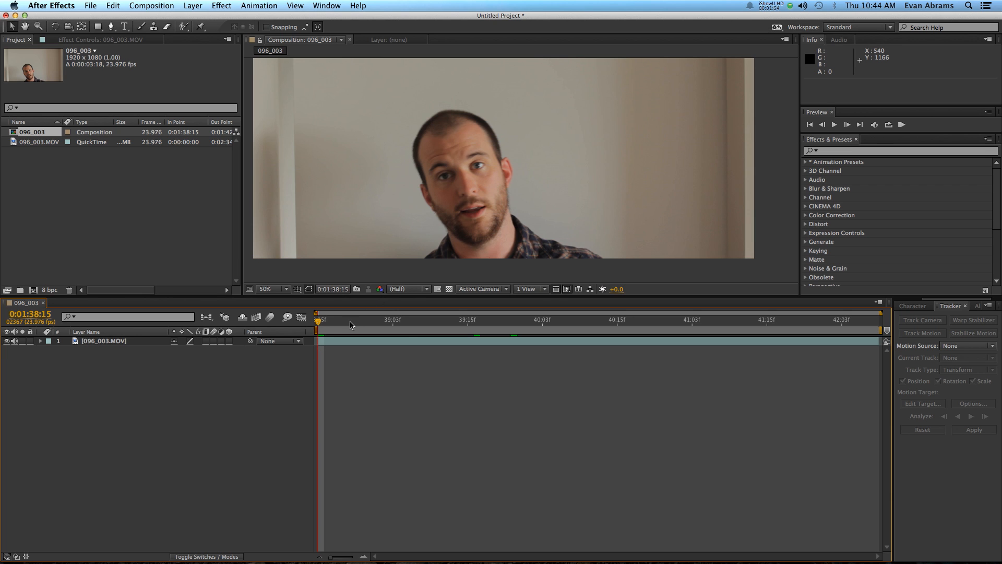
{"action": "left_click_drag", "start_coordinate": [347, 326], "coordinate": [849, 345]}
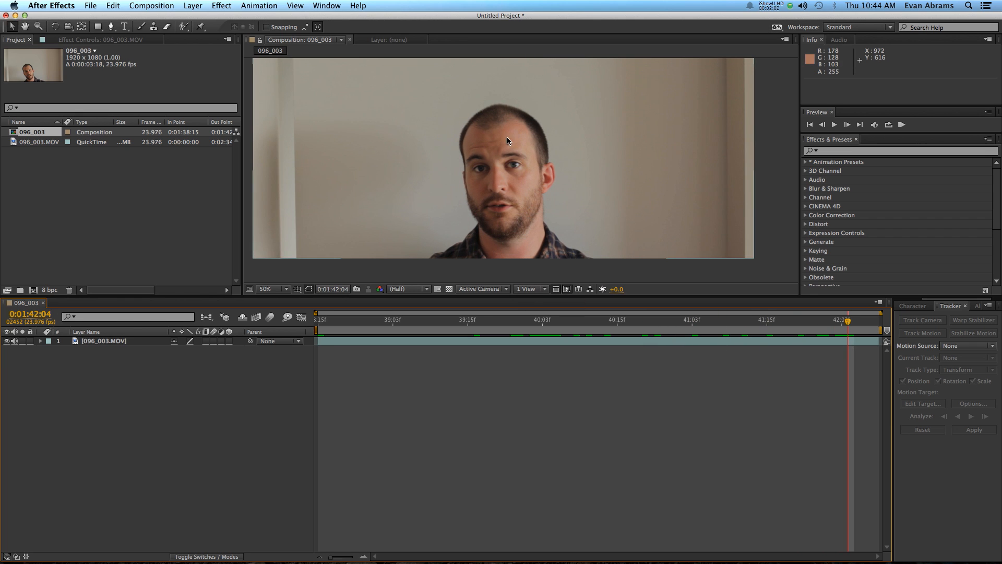
{"action": "scroll", "coordinate": [506, 137], "scroll_direction": "down", "scroll_amount": 1}
{"action": "left_click", "coordinate": [510, 333]}
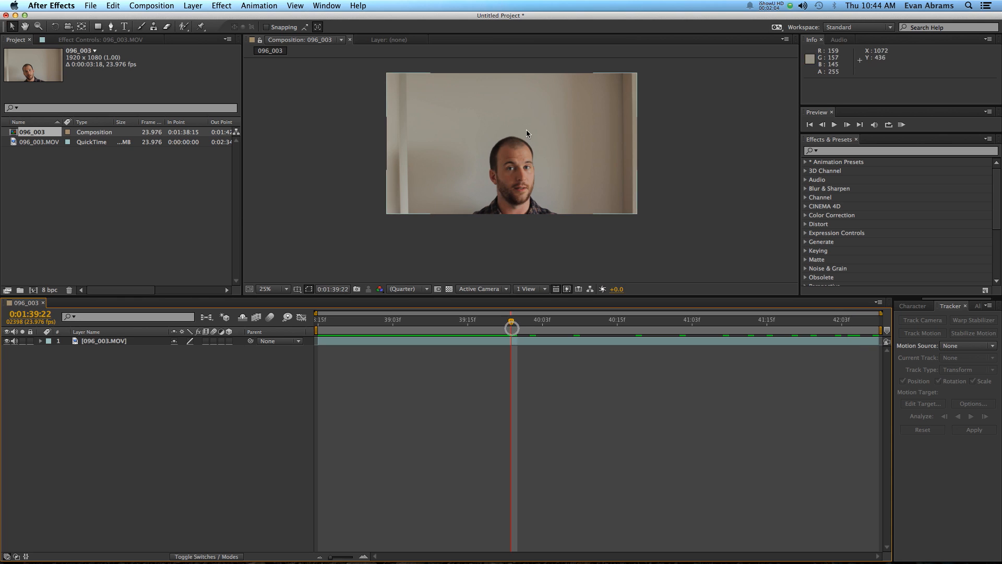
{"action": "key", "text": "slash"}
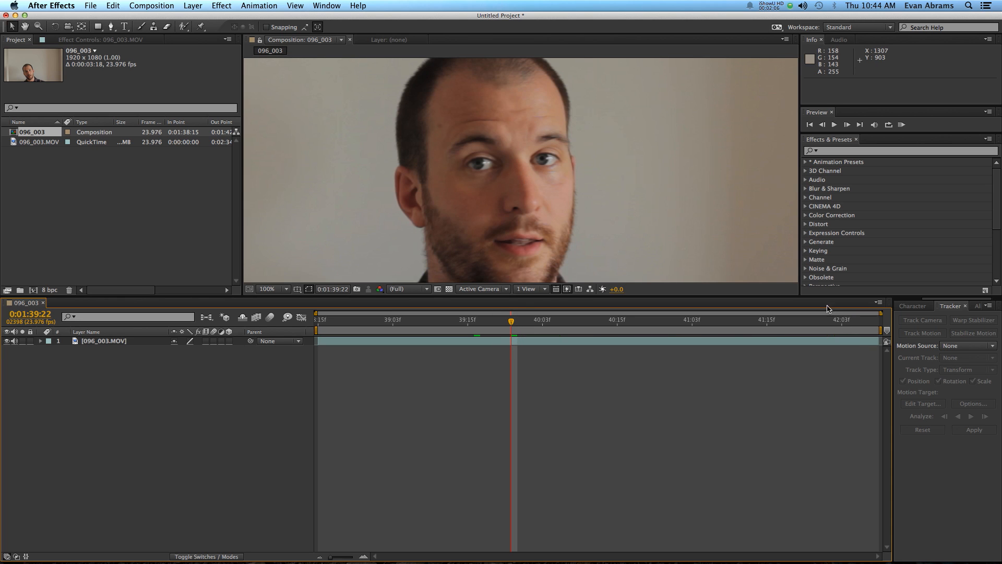
- Start Track Motion on the 096_003.MOV layer at 0:01:39:10
{"action": "left_click", "coordinate": [325, 6]}
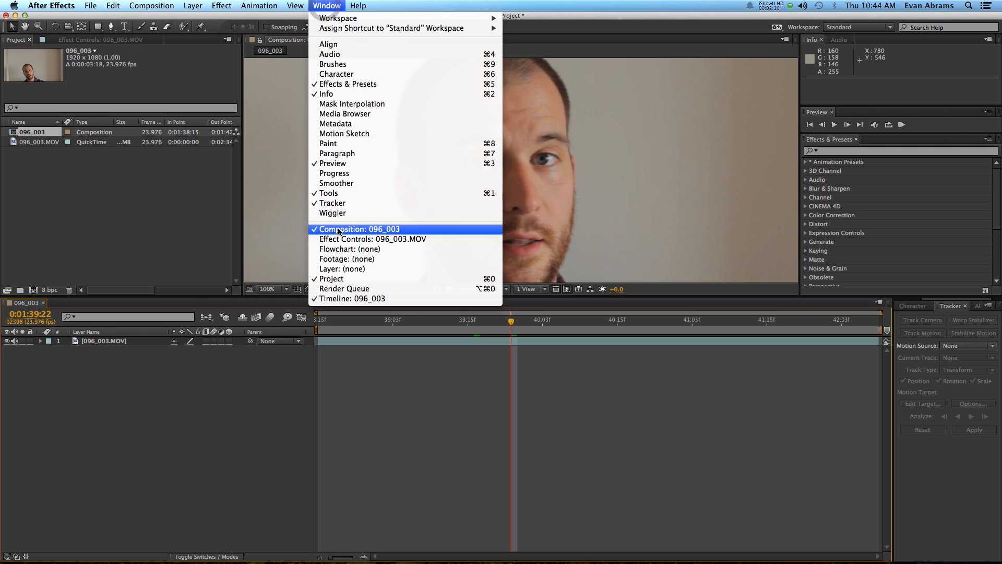
{"action": "left_click", "coordinate": [958, 448]}
{"action": "left_click", "coordinate": [617, 342]}
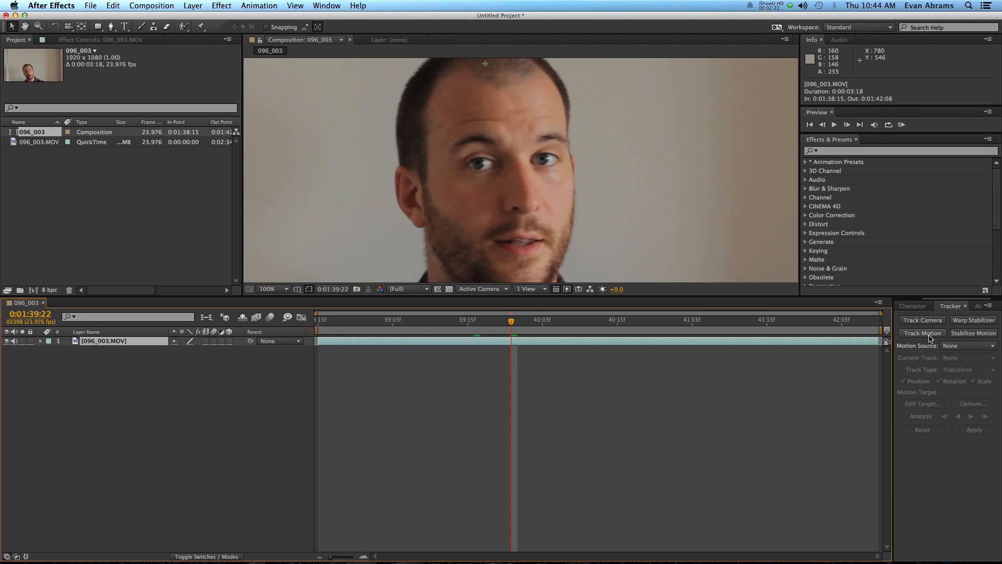
{"action": "left_click_drag", "start_coordinate": [504, 317], "coordinate": [437, 323]}
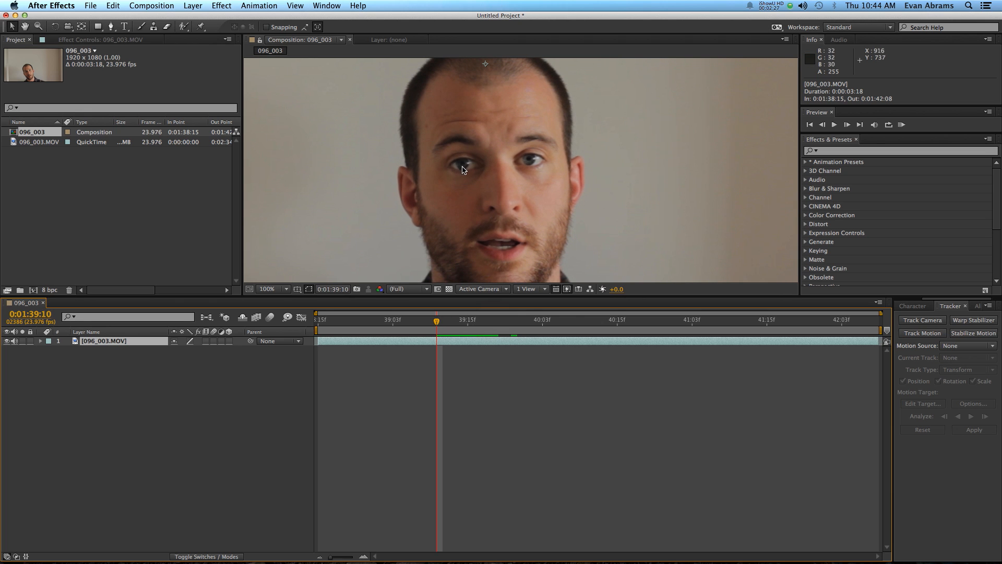
{"action": "left_click", "coordinate": [936, 335]}
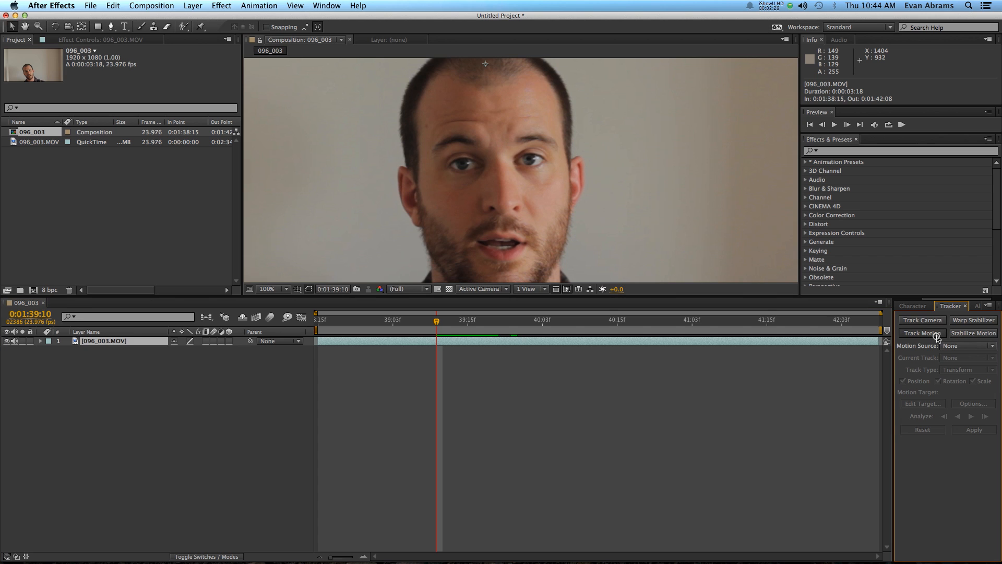
- Centre Track Point 1 on the pupil of the image's left-hand eye, with its feature region around the eye and a slightly larger search region
{"action": "left_click_drag", "start_coordinate": [595, 175], "coordinate": [589, 116]}
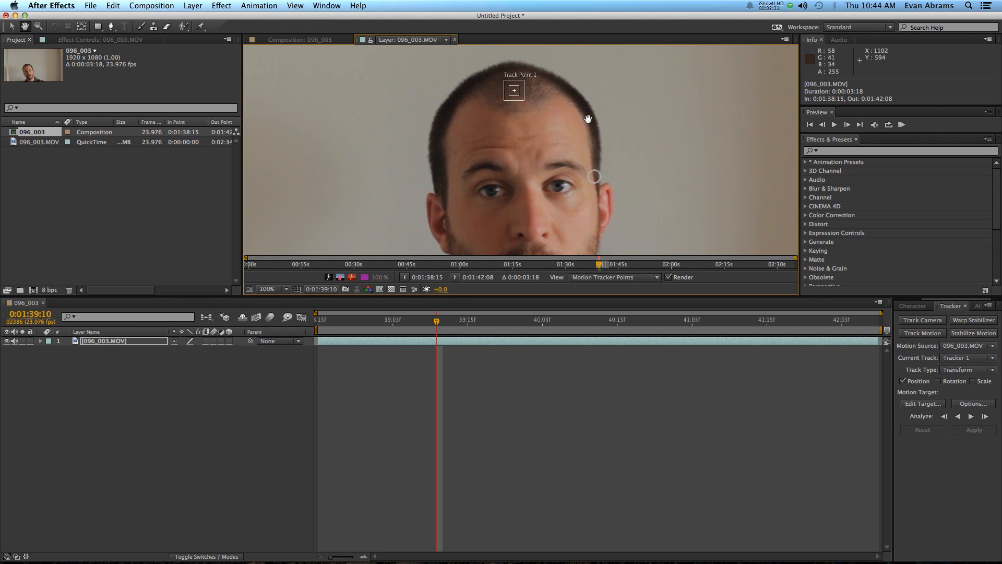
{"action": "left_click_drag", "start_coordinate": [517, 88], "coordinate": [509, 199]}
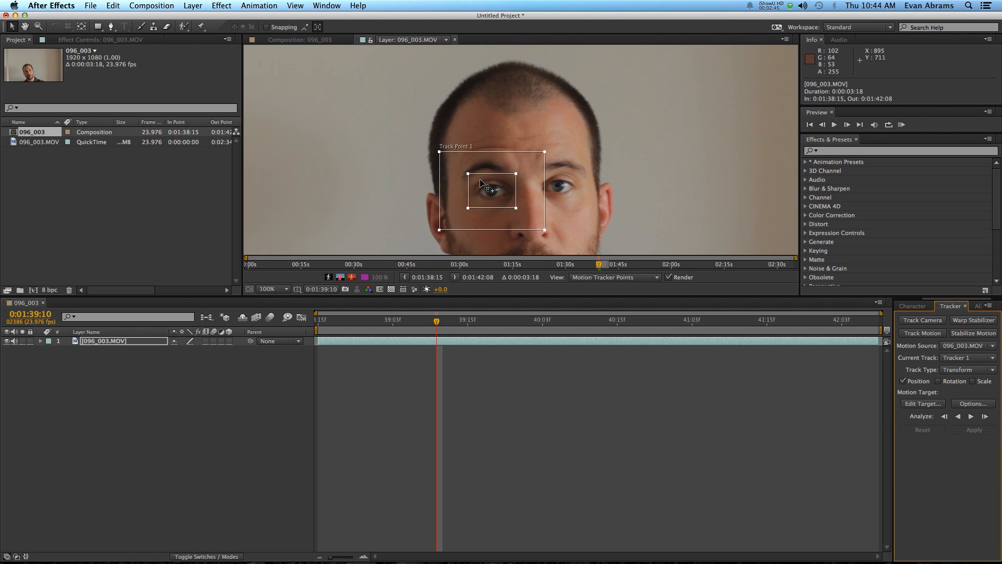
{"action": "left_click_drag", "start_coordinate": [496, 188], "coordinate": [493, 187]}
{"action": "key", "text": "period"}
{"action": "key", "text": "period"}
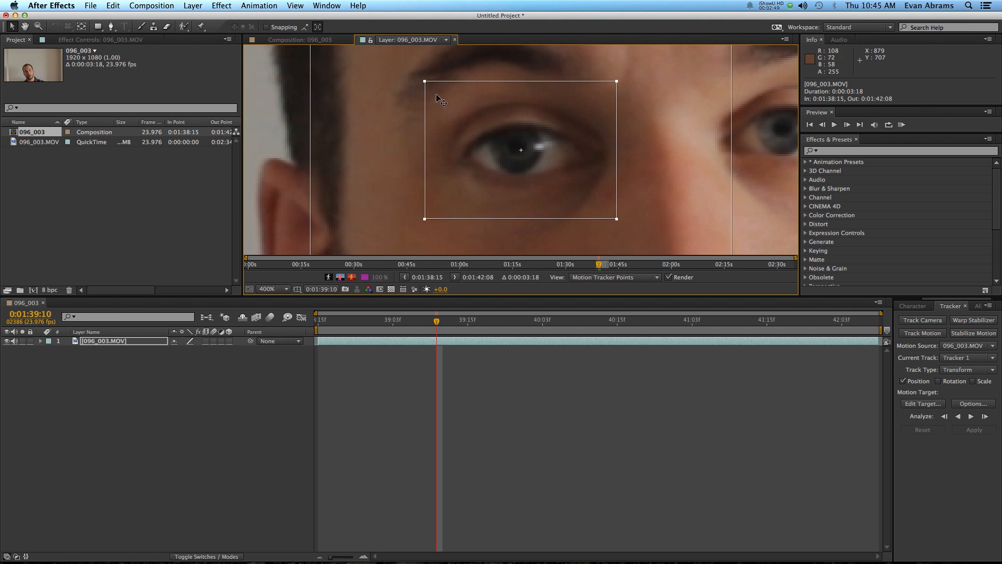
{"action": "key", "text": "comma"}
{"action": "key", "text": "comma"}
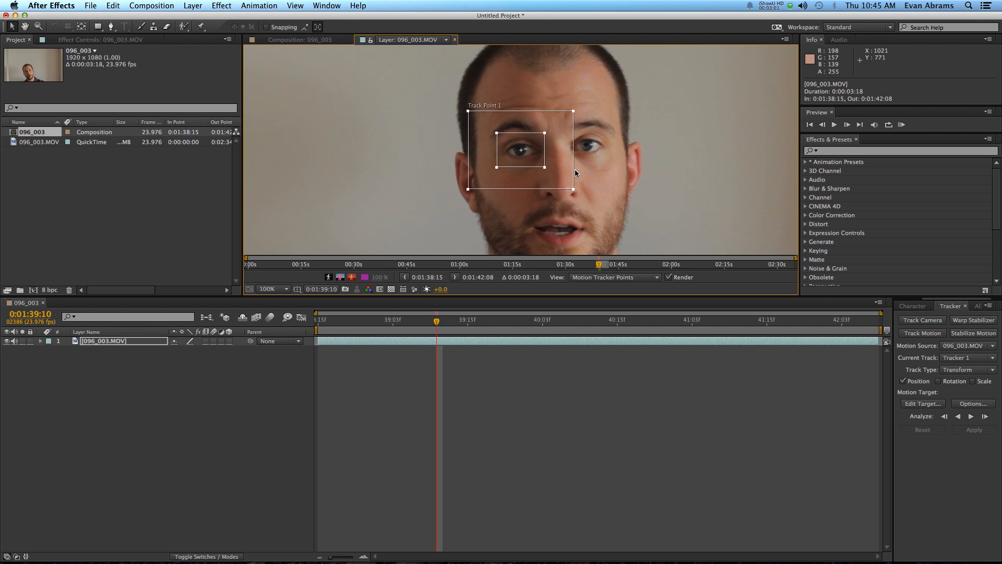
{"action": "key", "text": "comma"}
{"action": "key", "text": "comma"}
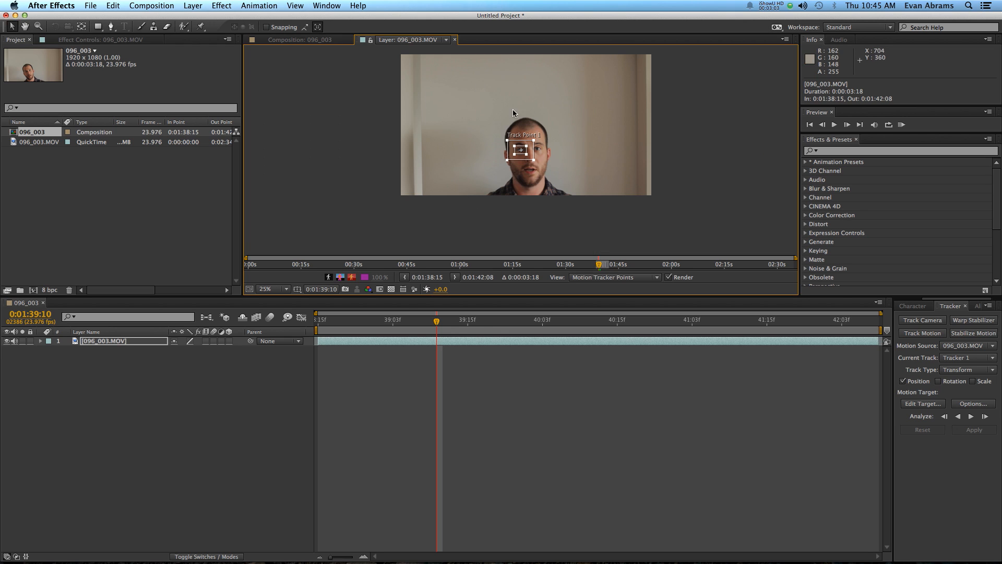
{"action": "scroll", "coordinate": [522, 150], "scroll_direction": "up", "scroll_amount": 3}
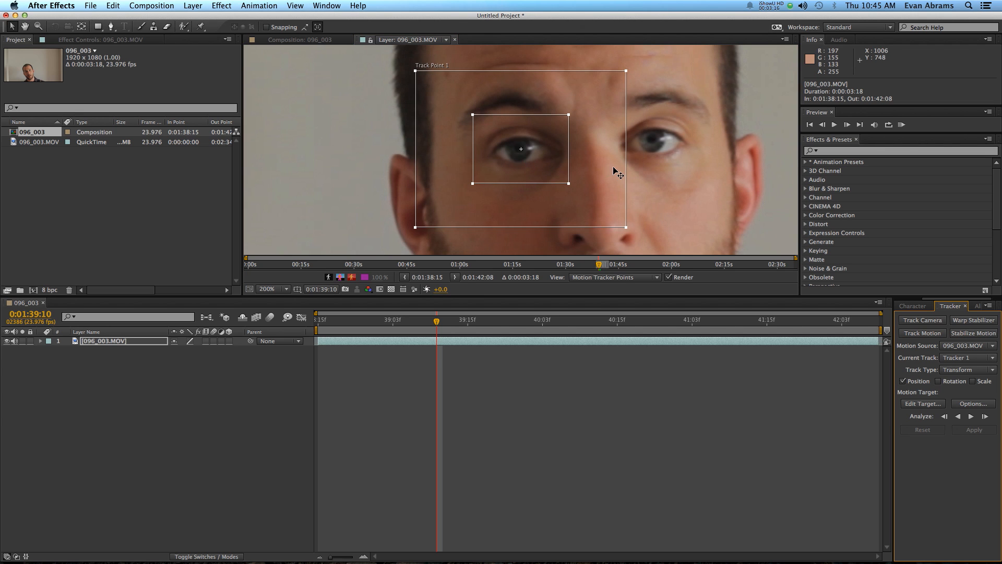
{"action": "left_click_drag", "start_coordinate": [626, 227], "coordinate": [599, 214]}
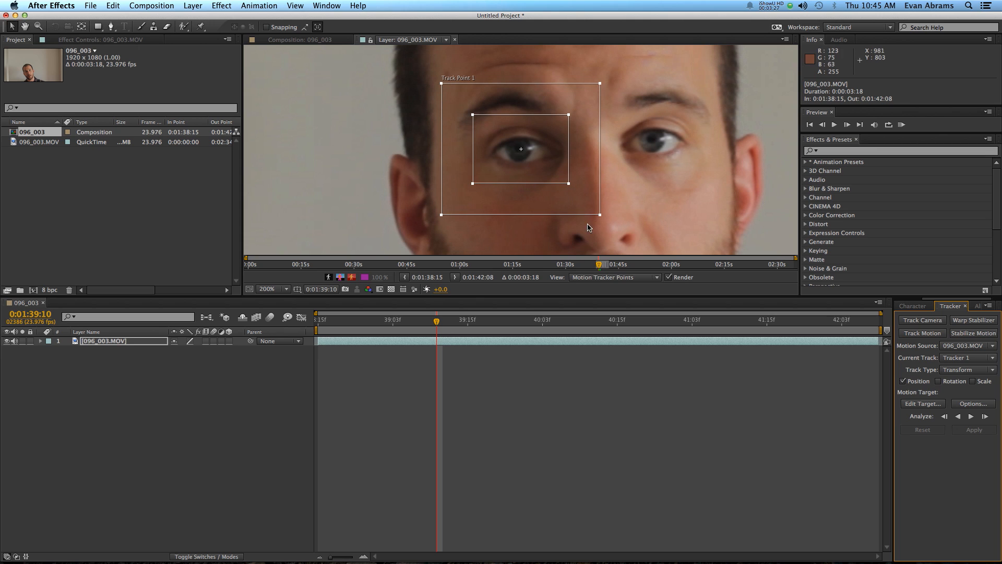
- Enable Rotation and Scale tracking, and fit Track Point 2's feature and search regions around the other eye
{"action": "left_click", "coordinate": [938, 381]}
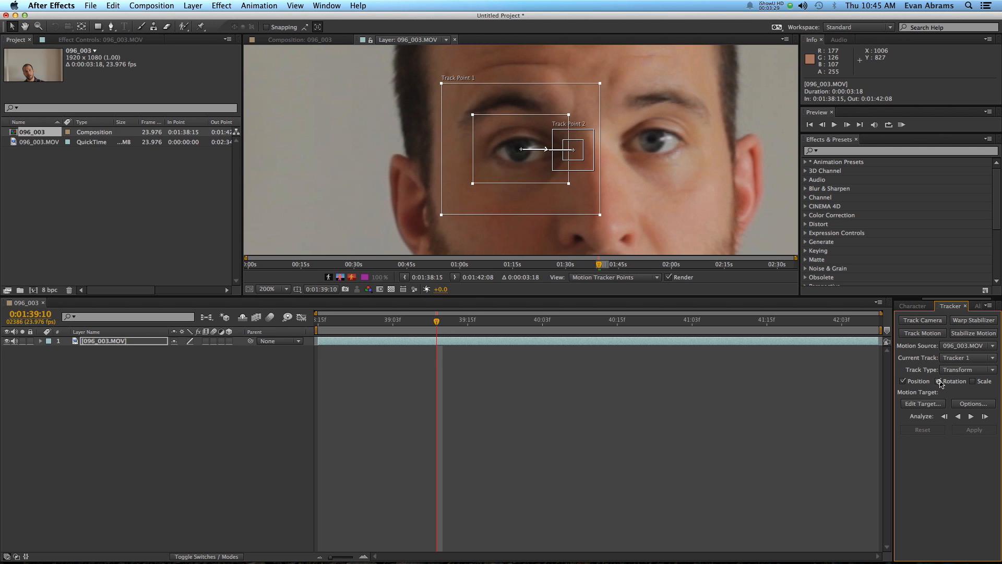
{"action": "left_click", "coordinate": [972, 381]}
{"action": "left_click_drag", "start_coordinate": [576, 149], "coordinate": [693, 168]}
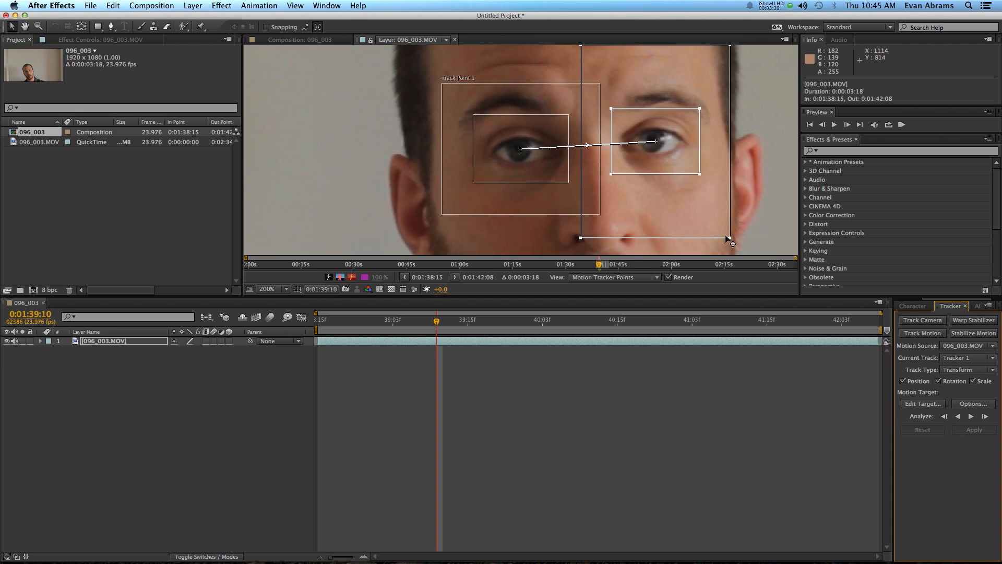
{"action": "left_click_drag", "start_coordinate": [729, 239], "coordinate": [723, 201]}
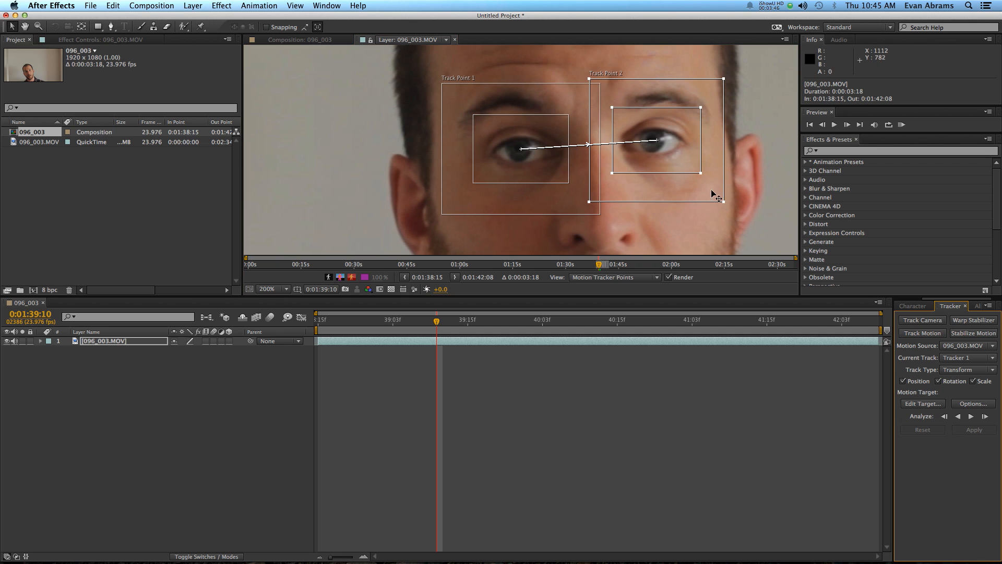
{"action": "left_click_drag", "start_coordinate": [675, 163], "coordinate": [673, 159]}
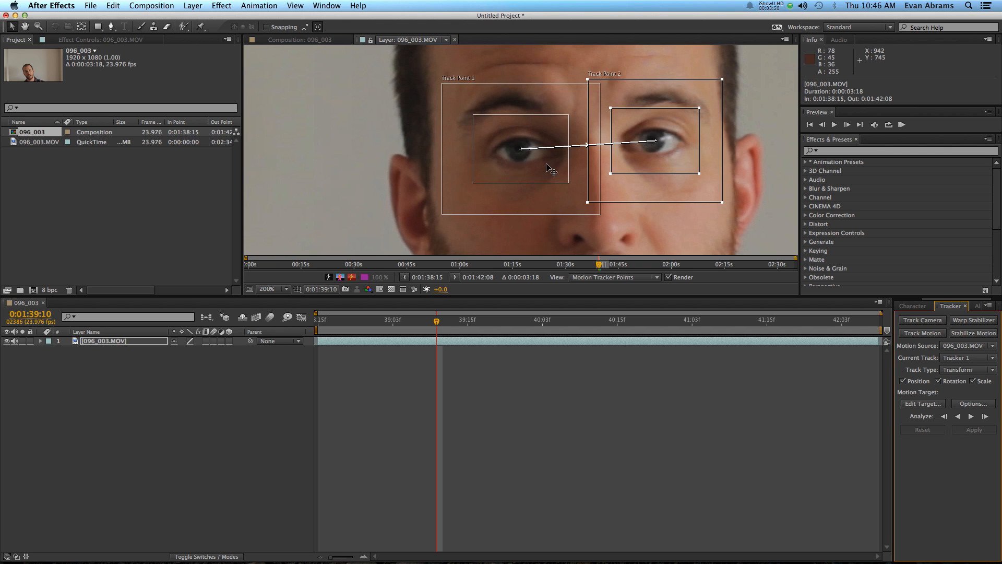
- Go through the Motion Tracker Options, keeping the Built-in plug-in, RGB channel and Enhance as the process before match
{"action": "left_click", "coordinate": [959, 405]}
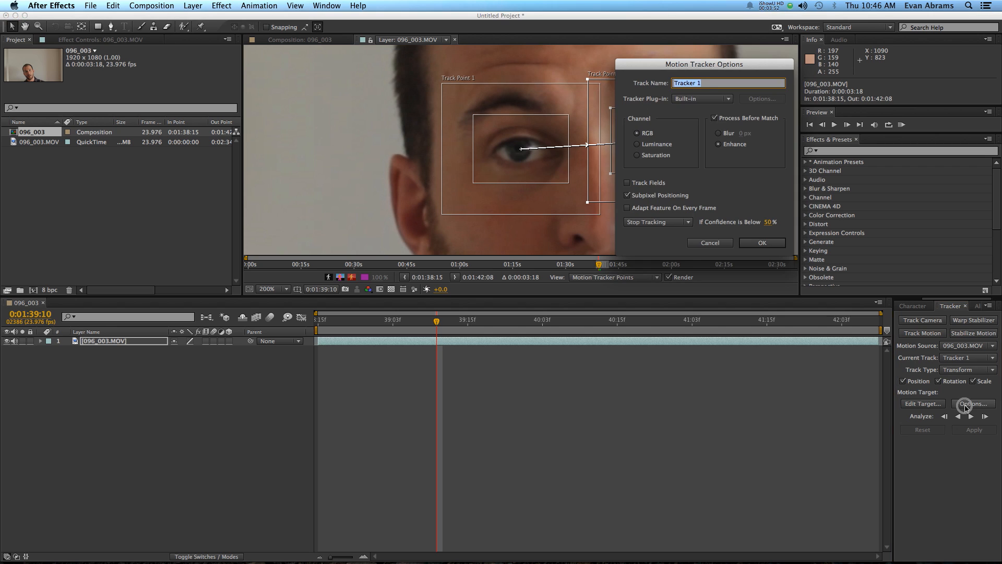
{"action": "left_click_drag", "start_coordinate": [718, 58], "coordinate": [350, 71]}
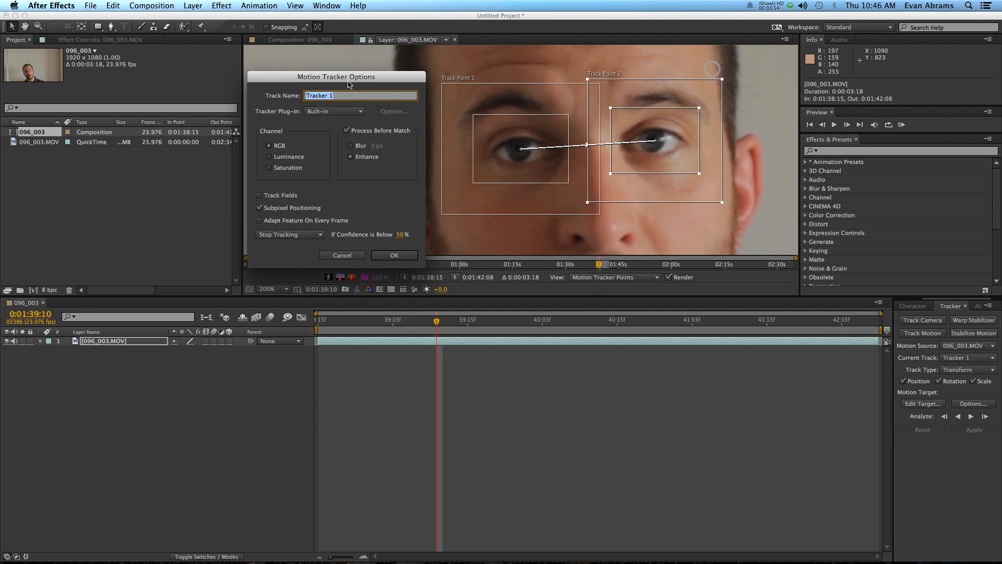
{"action": "left_click", "coordinate": [340, 111]}
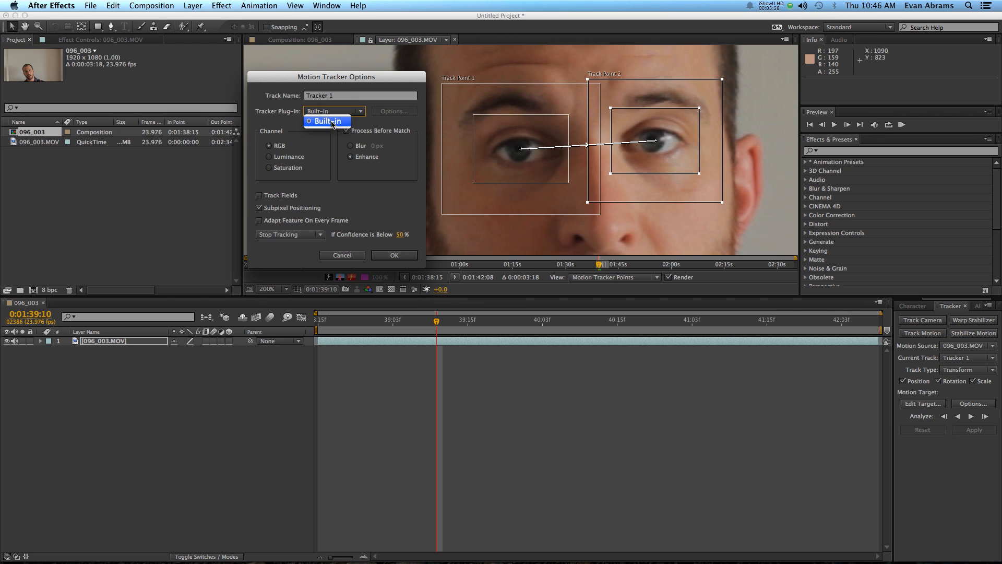
{"action": "left_click", "coordinate": [332, 123]}
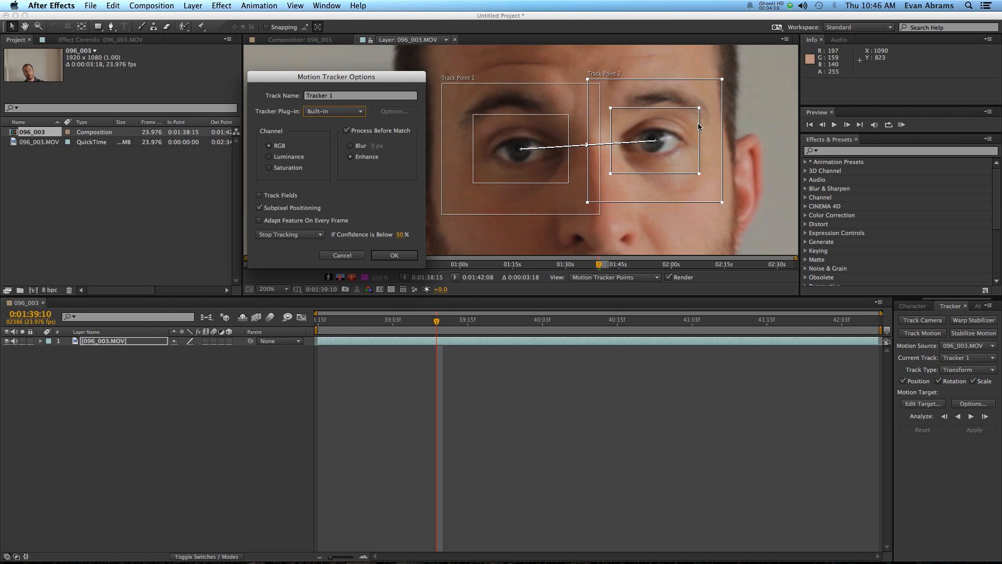
{"action": "left_click", "coordinate": [270, 157]}
{"action": "left_click", "coordinate": [269, 168]}
{"action": "left_click", "coordinate": [269, 147]}
{"action": "left_click", "coordinate": [351, 157]}
{"action": "left_click", "coordinate": [347, 131]}
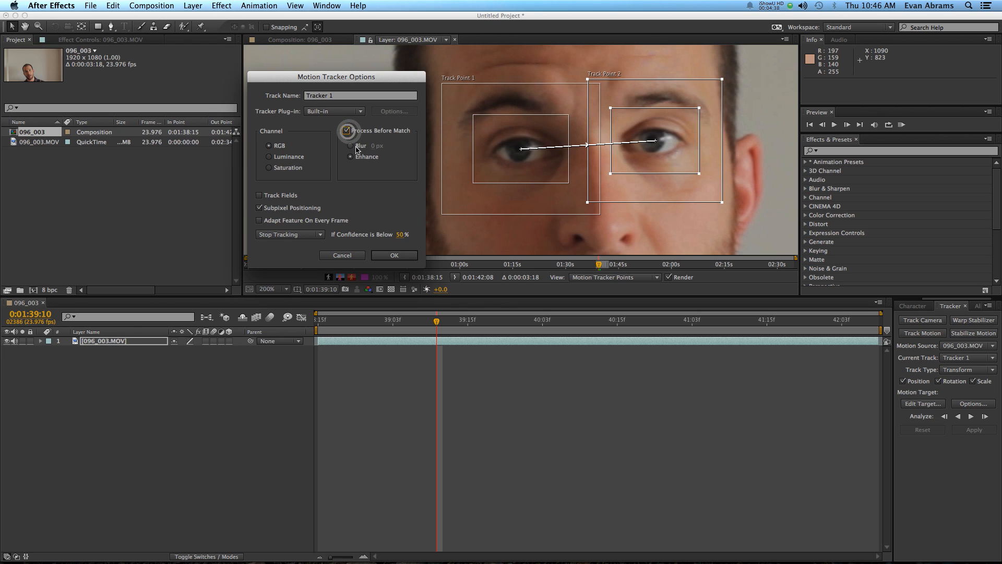
{"action": "left_click", "coordinate": [358, 163]}
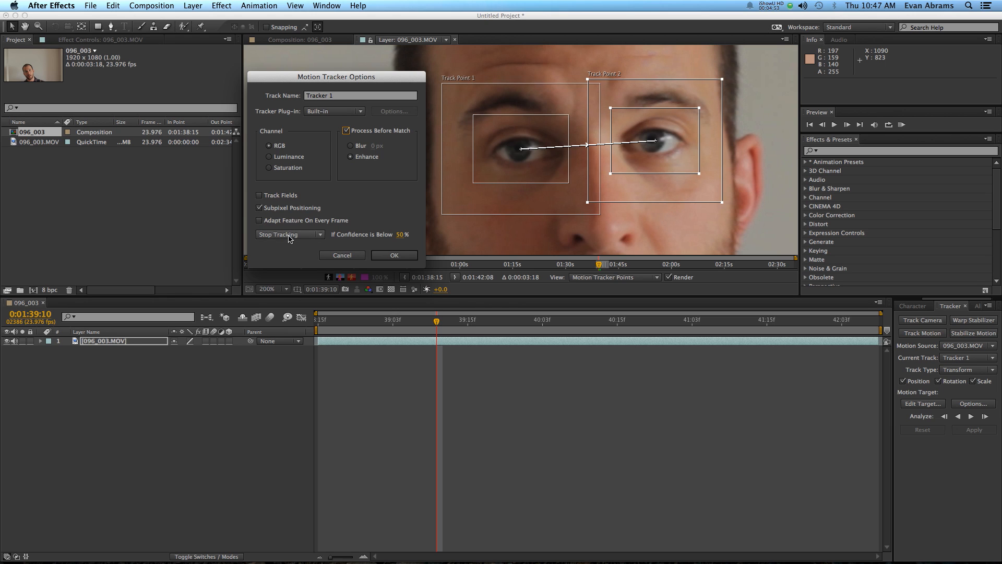
- Keep Stop Tracking for confidence below 50% and accept the Motion Tracker Options
{"action": "left_click", "coordinate": [399, 235]}
{"action": "left_click", "coordinate": [365, 233]}
{"action": "left_click_drag", "start_coordinate": [385, 84], "coordinate": [356, 96]}
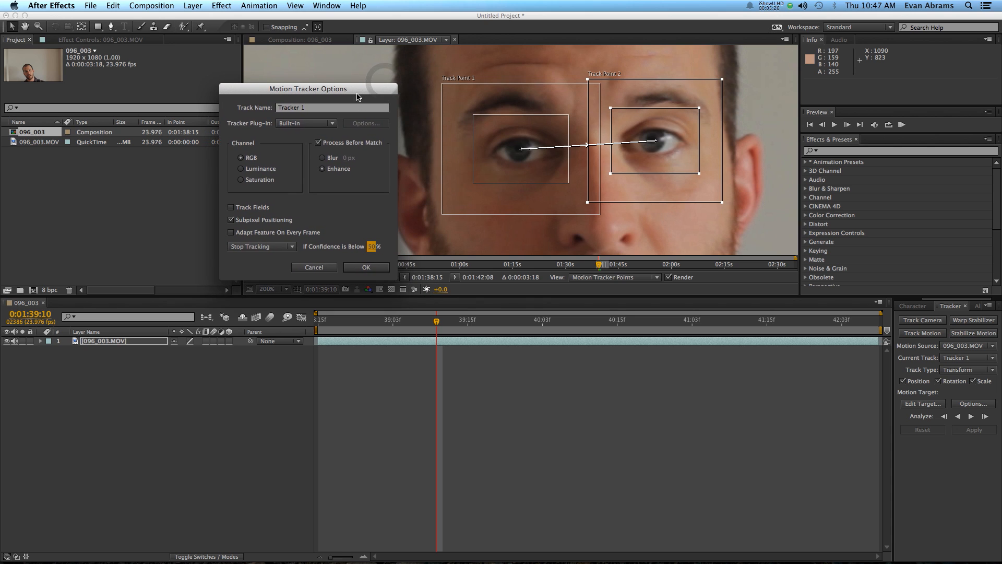
{"action": "left_click", "coordinate": [375, 269]}
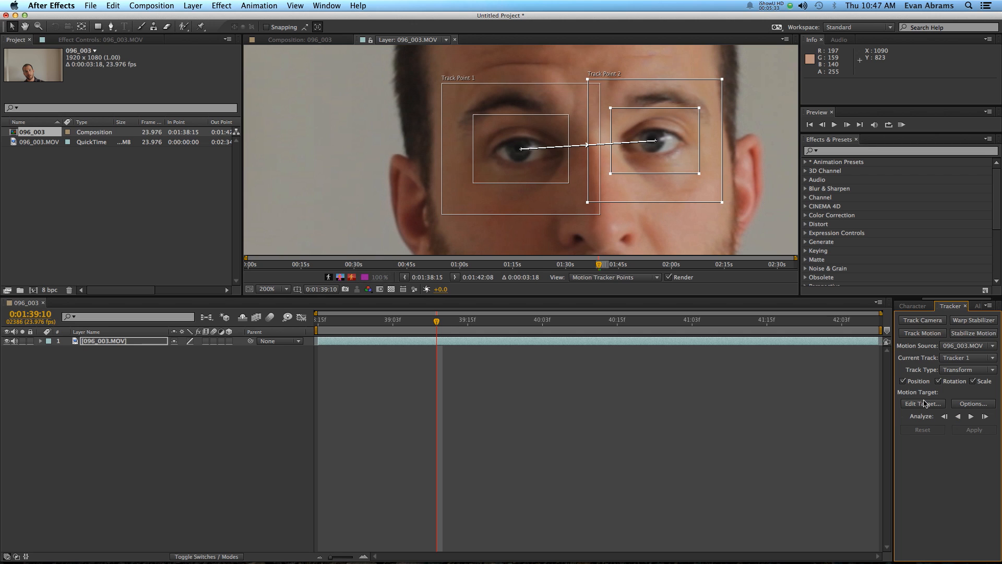
- Analyze both track points backward to the clip's start at 0:01:38:15 and reveal the tracker's keyframes in the timeline
{"action": "left_click", "coordinate": [960, 416]}
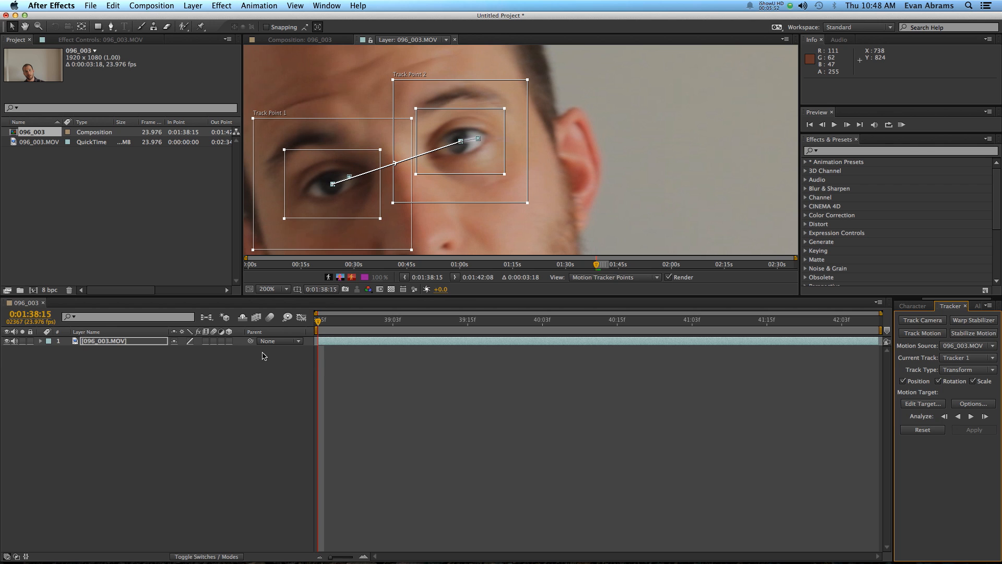
{"action": "key", "text": "u"}
{"action": "key", "text": "u"}
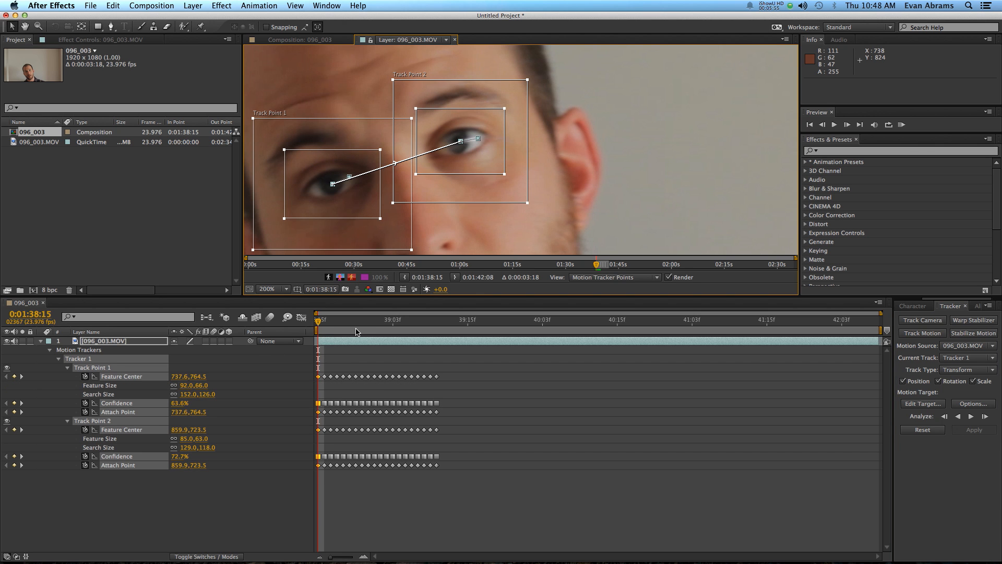
- Return to the first tracked frame at 0:01:39:10 and analyze both track points forward to 0:01:40:00
{"action": "left_click_drag", "start_coordinate": [319, 322], "coordinate": [436, 330]}
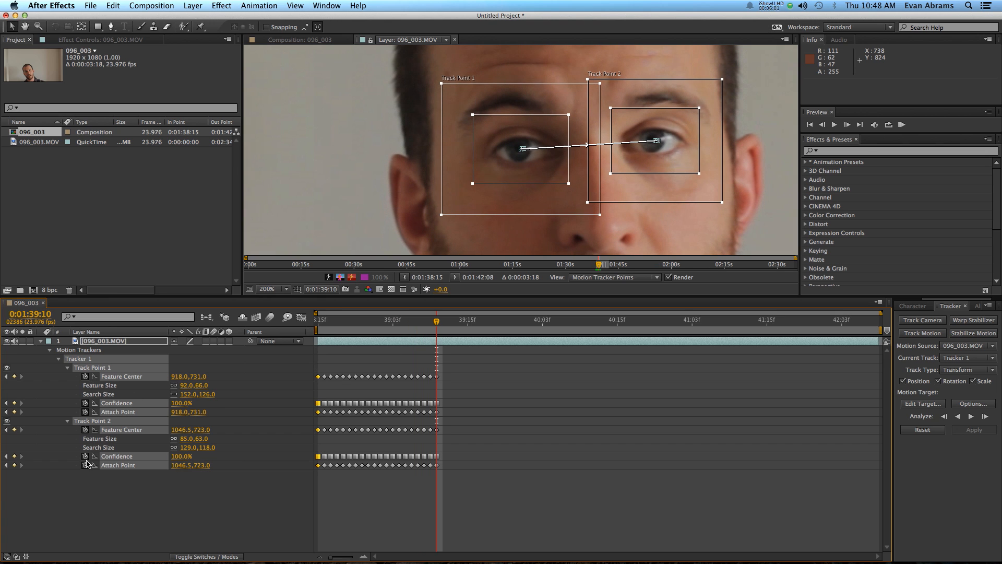
{"action": "key", "text": "comma"}
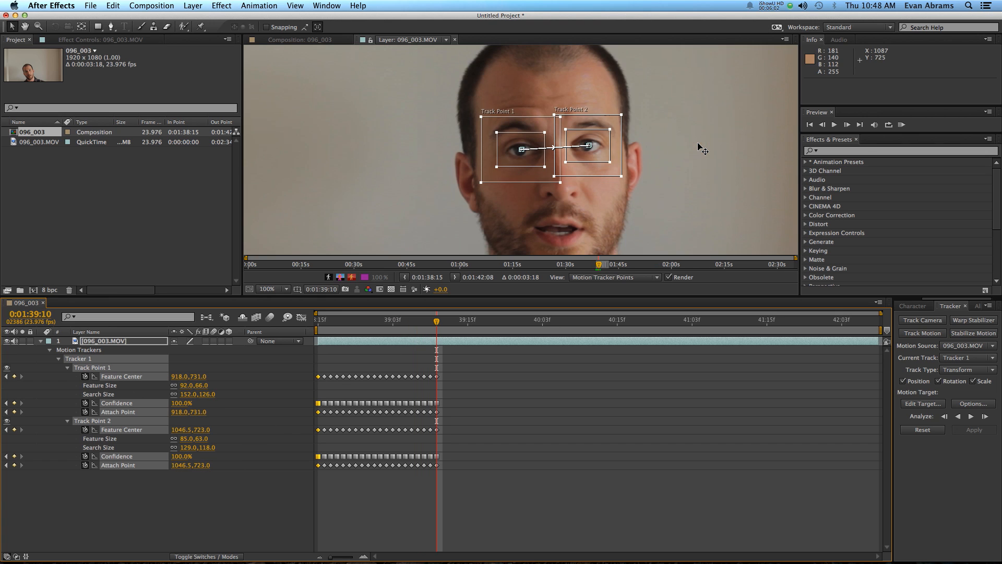
{"action": "left_click", "coordinate": [670, 156]}
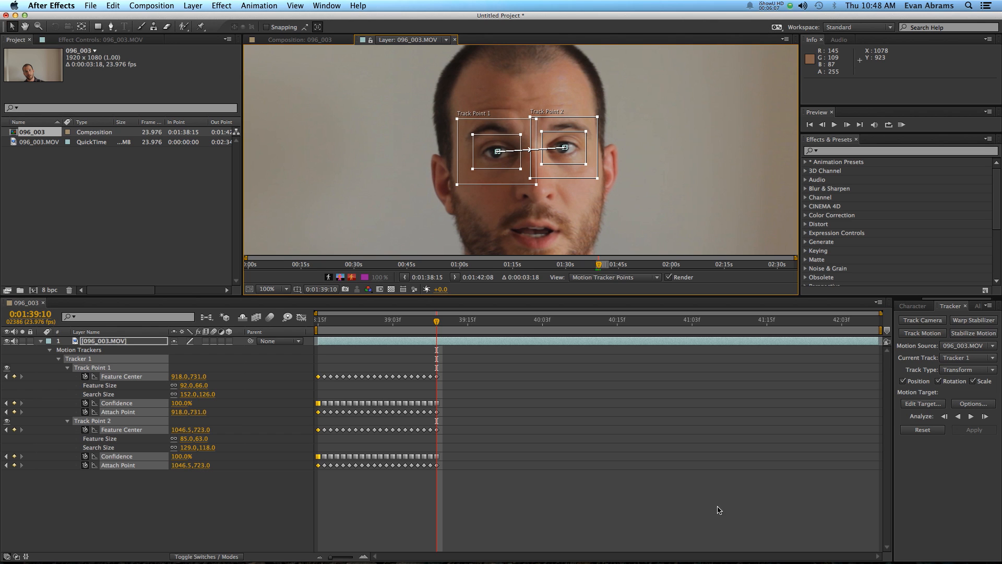
{"action": "left_click", "coordinate": [971, 416]}
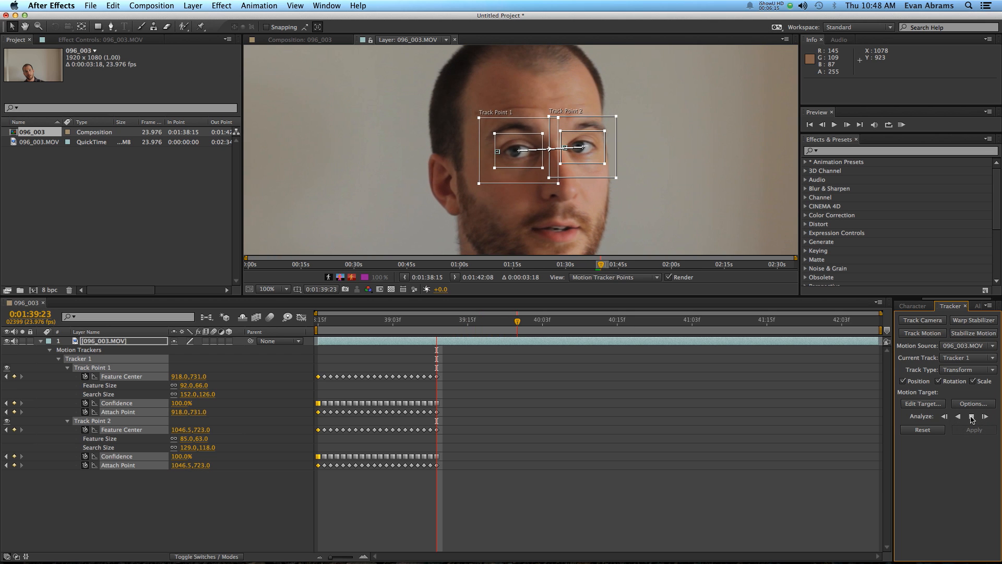
{"action": "left_click", "coordinate": [971, 416]}
- Shift the track regions onto the eyes at 0:01:40:00, with Track Point 2 at about 1088, 722 and Track Point 1 at about 966, 728.5
{"action": "scroll", "coordinate": [577, 152], "scroll_direction": "up", "scroll_amount": 1}
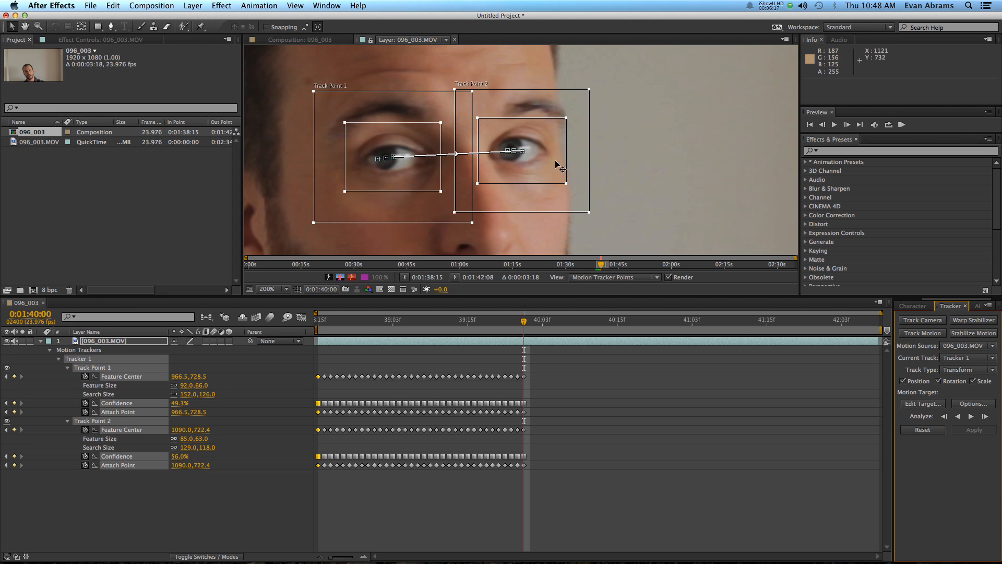
{"action": "left_click", "coordinate": [547, 171]}
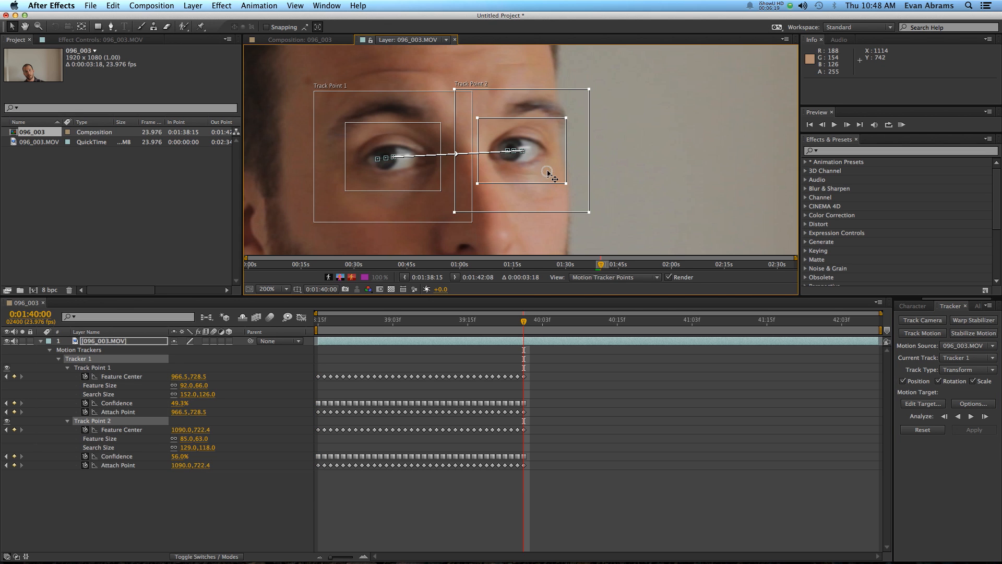
{"action": "left_click_drag", "start_coordinate": [548, 172], "coordinate": [546, 173]}
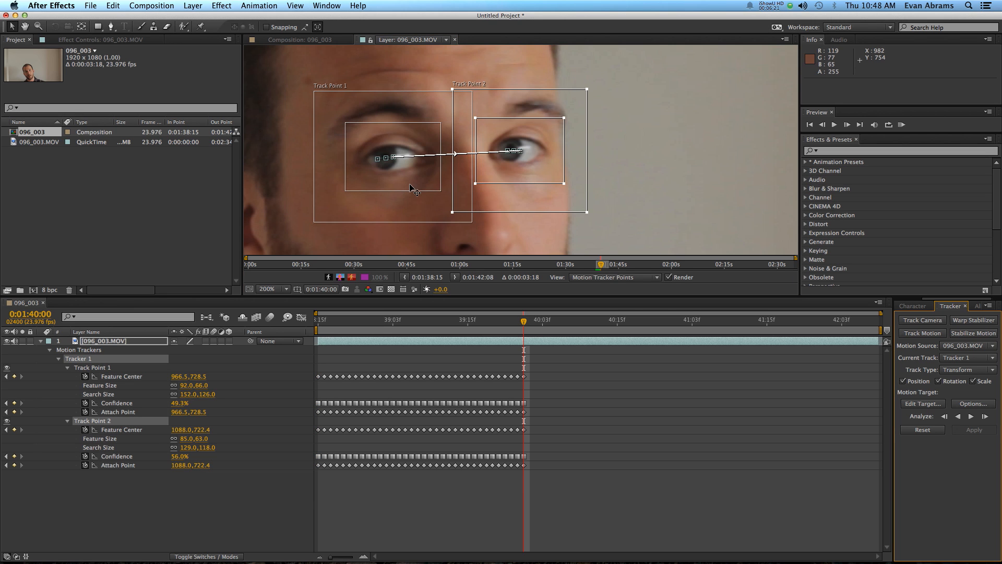
{"action": "left_click_drag", "start_coordinate": [411, 187], "coordinate": [410, 187]}
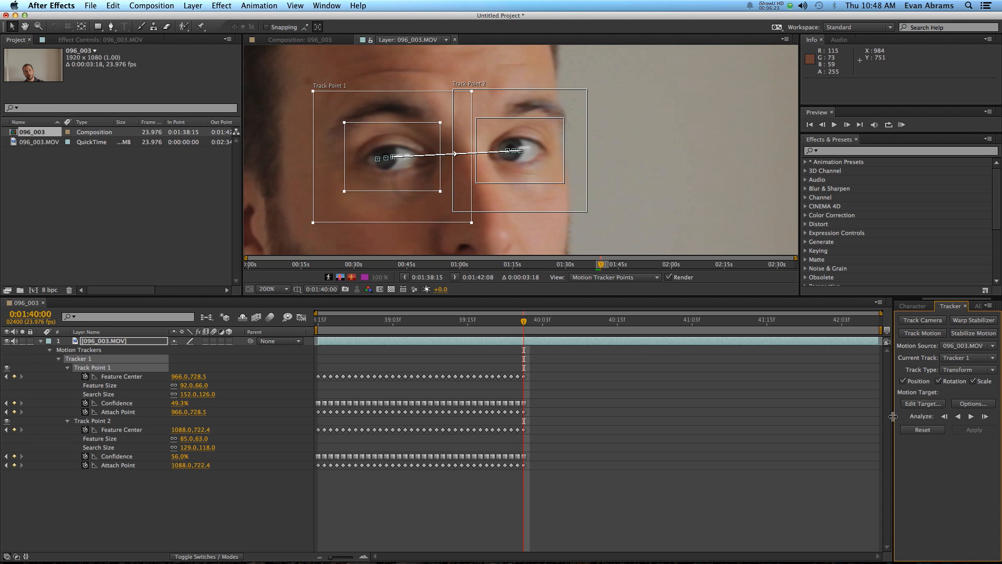
- Analyze forward to 0:01:40:06 and realign both track points with the eyes, Track Point 1 at about 1013, 727 and Track Point 2 at about 1117, 722
{"action": "left_click", "coordinate": [971, 416]}
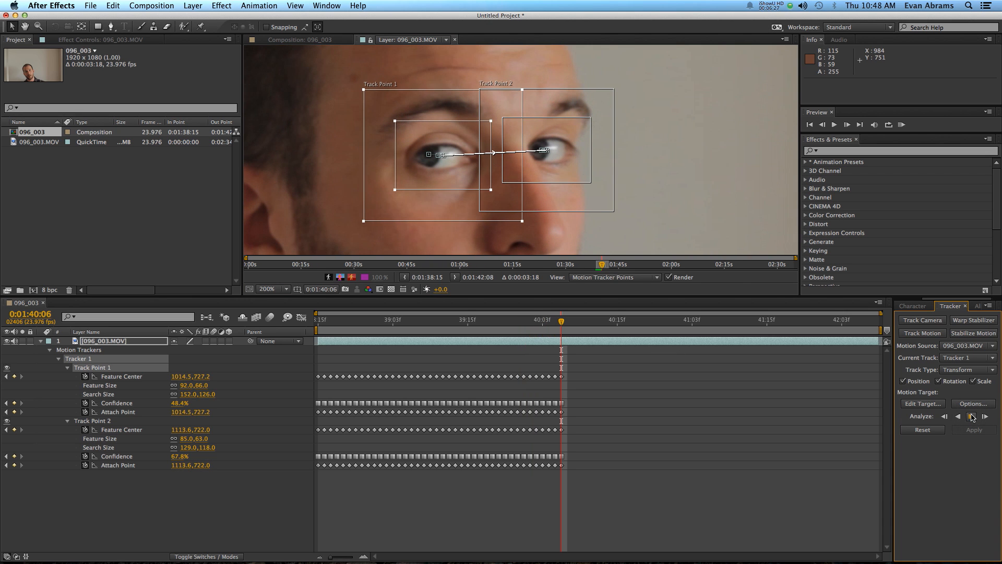
{"action": "left_click", "coordinate": [971, 415]}
{"action": "left_click_drag", "start_coordinate": [574, 169], "coordinate": [566, 163]}
{"action": "left_click_drag", "start_coordinate": [443, 166], "coordinate": [442, 176]}
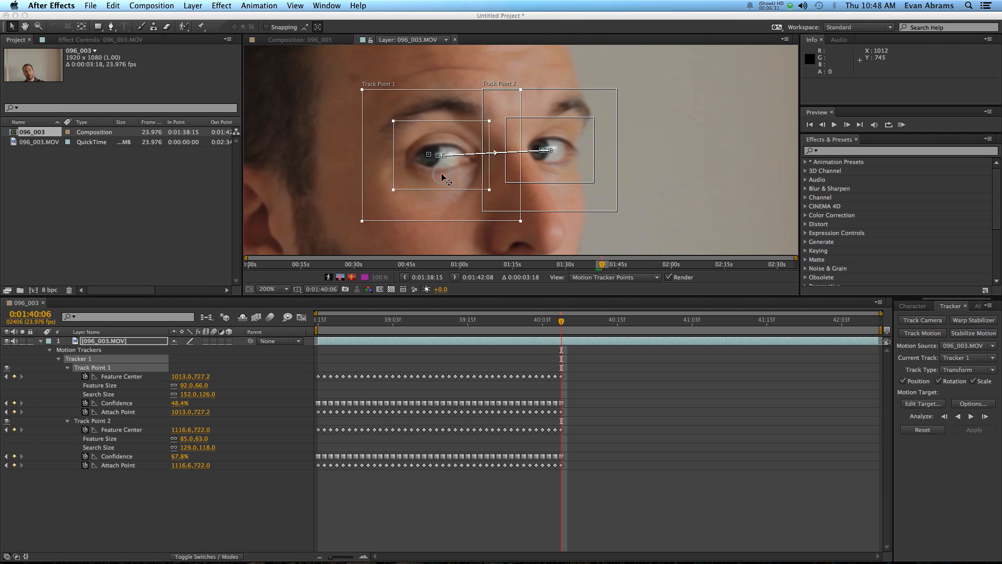
- Analyze forward to 0:01:40:17 and realign both track points with the eyes, Track Point 1 at about 949.5, 725 and Track Point 2 at about 1078, 721
{"action": "left_click", "coordinate": [971, 416]}
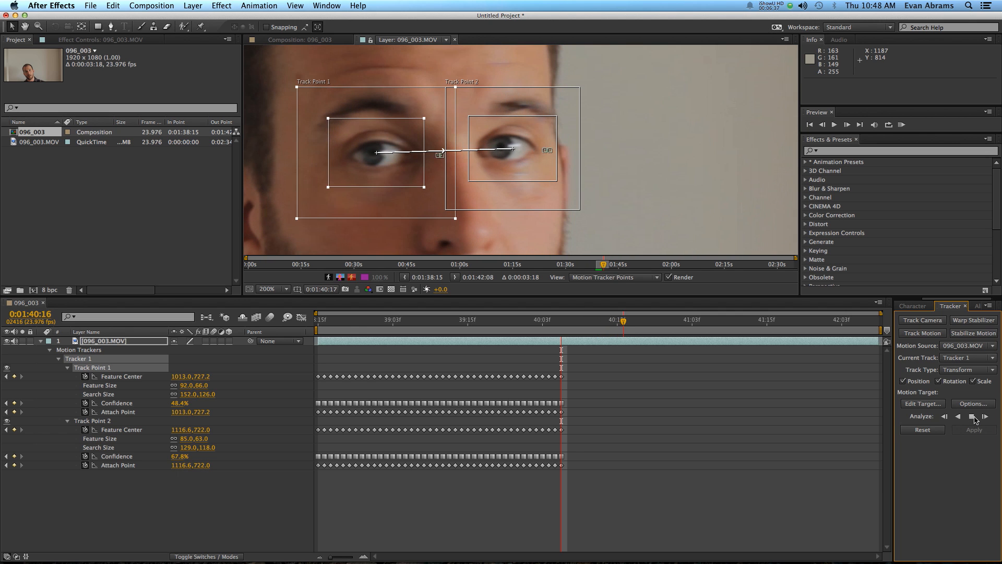
{"action": "left_click", "coordinate": [972, 417]}
{"action": "left_click_drag", "start_coordinate": [535, 172], "coordinate": [532, 172]}
{"action": "left_click_drag", "start_coordinate": [400, 174], "coordinate": [399, 174]}
{"action": "scroll", "coordinate": [399, 173], "scroll_direction": "down", "scroll_amount": 1}
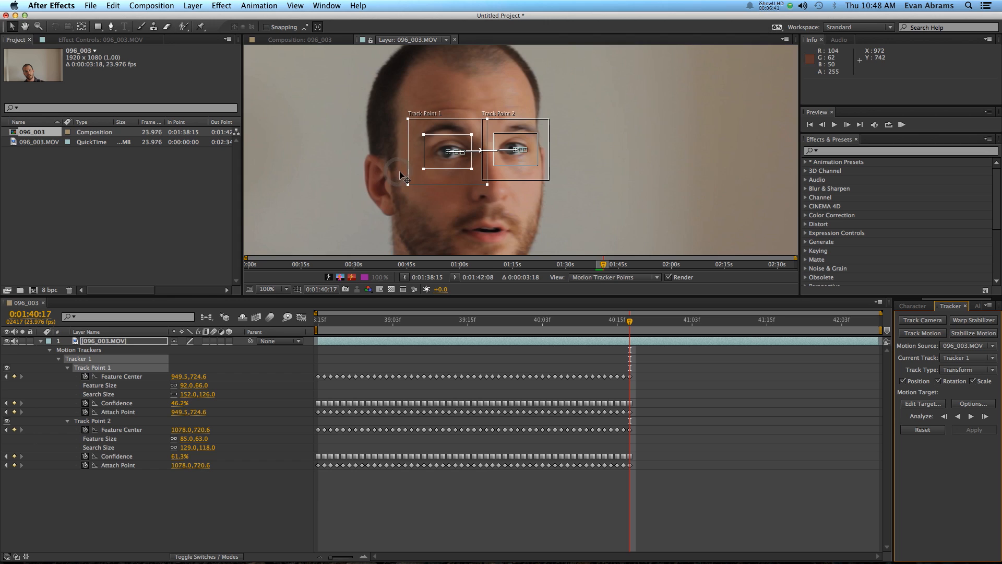
{"action": "left_click_drag", "start_coordinate": [544, 180], "coordinate": [567, 178]}
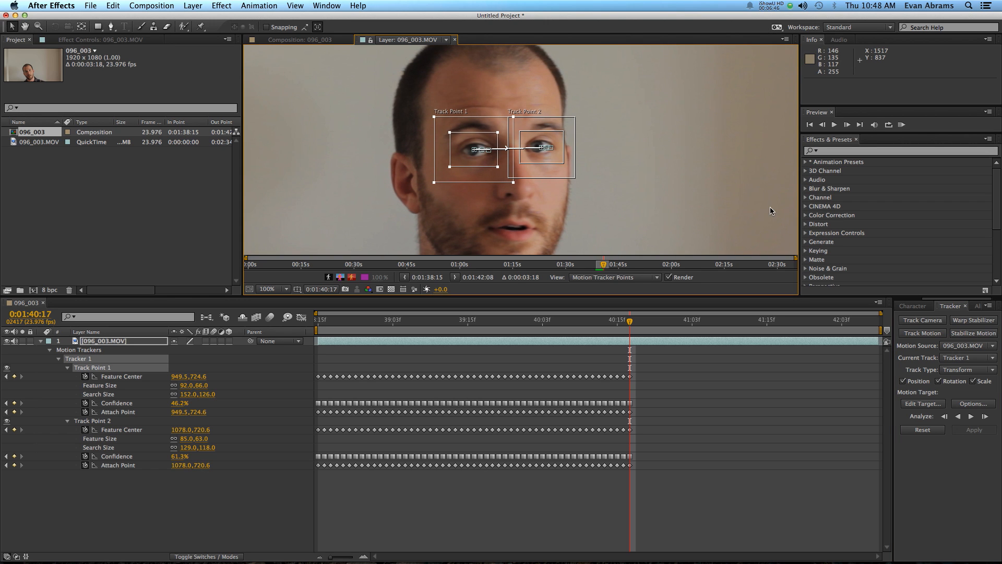
- Review the low-confidence choices in the Motion Tracker Options and accept Stop Tracking below 50%
{"action": "left_click", "coordinate": [973, 404]}
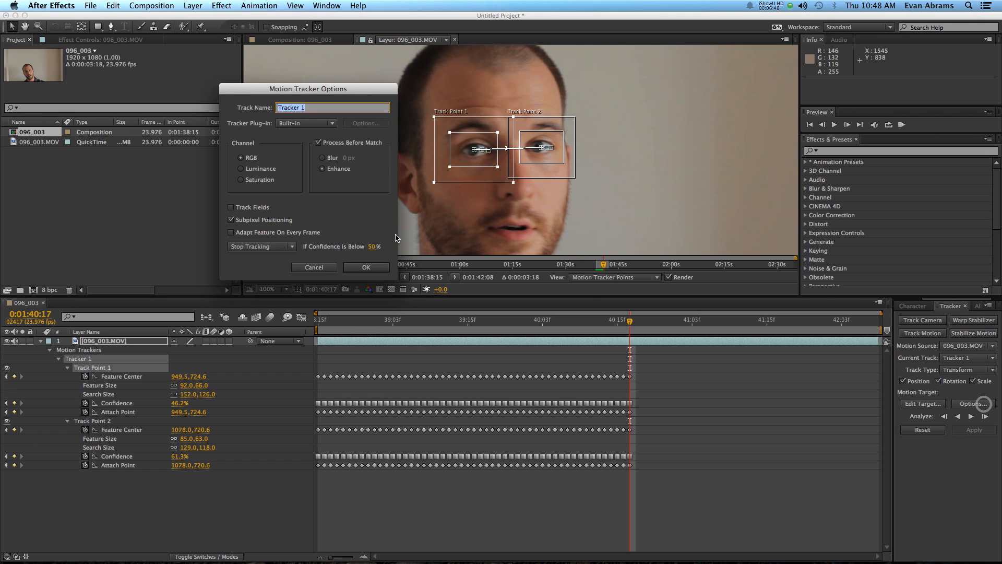
{"action": "left_click", "coordinate": [260, 246]}
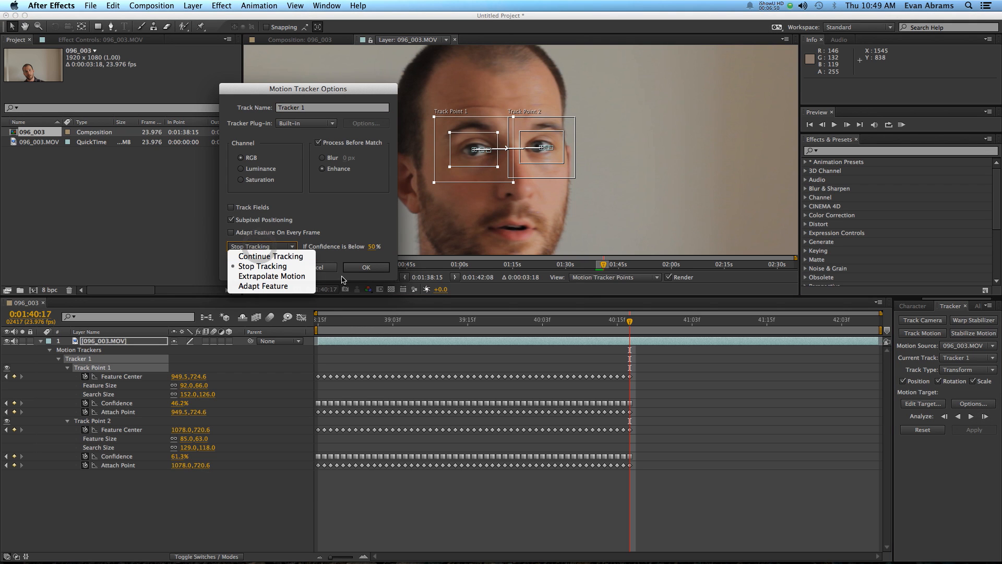
{"action": "left_click", "coordinate": [339, 229]}
{"action": "left_click", "coordinate": [358, 268]}
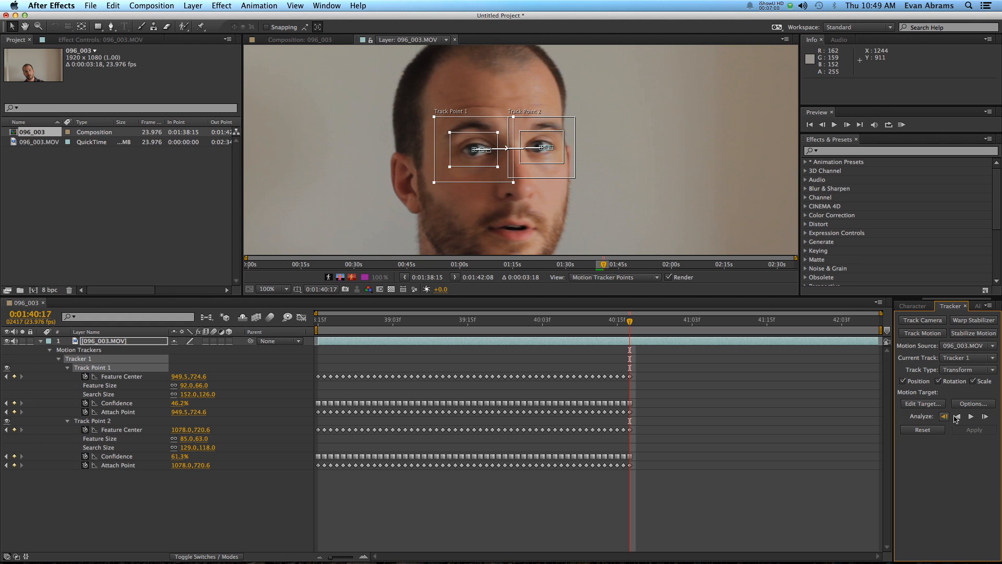
- Analyze forward to 0:01:40:21 and nudge both track points back onto the eyes
{"action": "left_click", "coordinate": [971, 416]}
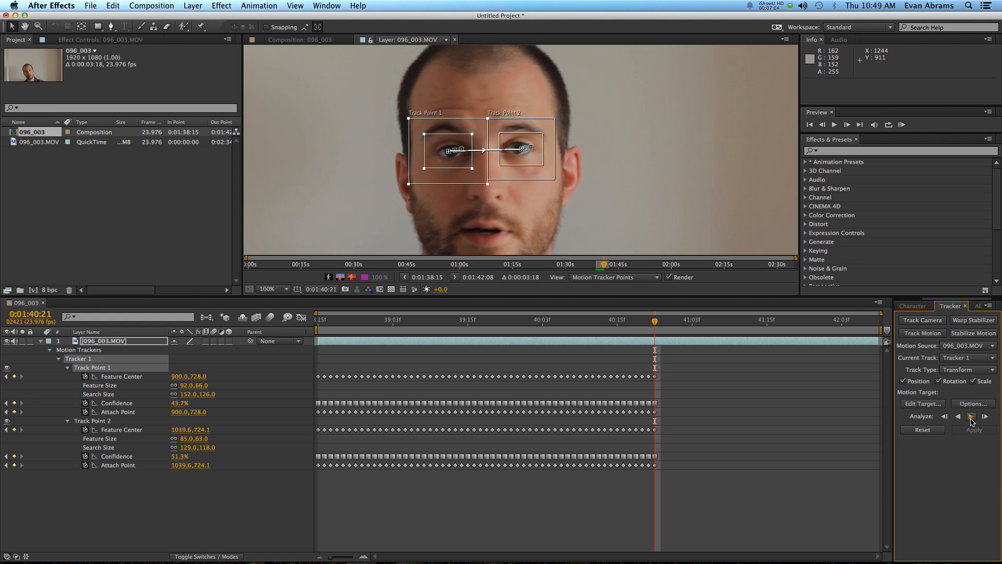
{"action": "left_click_drag", "start_coordinate": [529, 156], "coordinate": [527, 156]}
{"action": "left_click_drag", "start_coordinate": [452, 162], "coordinate": [454, 161]}
- Analyze forward to 0:01:41:02 and realign Track Point 2 to about 977, 722 and Track Point 1 to about 858.5, 728
{"action": "left_click", "coordinate": [970, 415]}
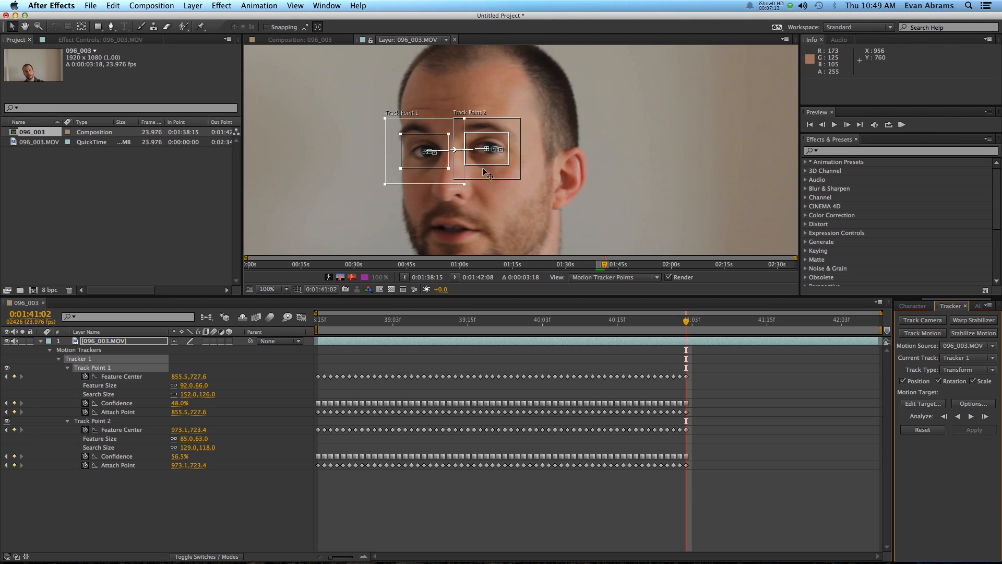
{"action": "left_click_drag", "start_coordinate": [491, 164], "coordinate": [494, 162]}
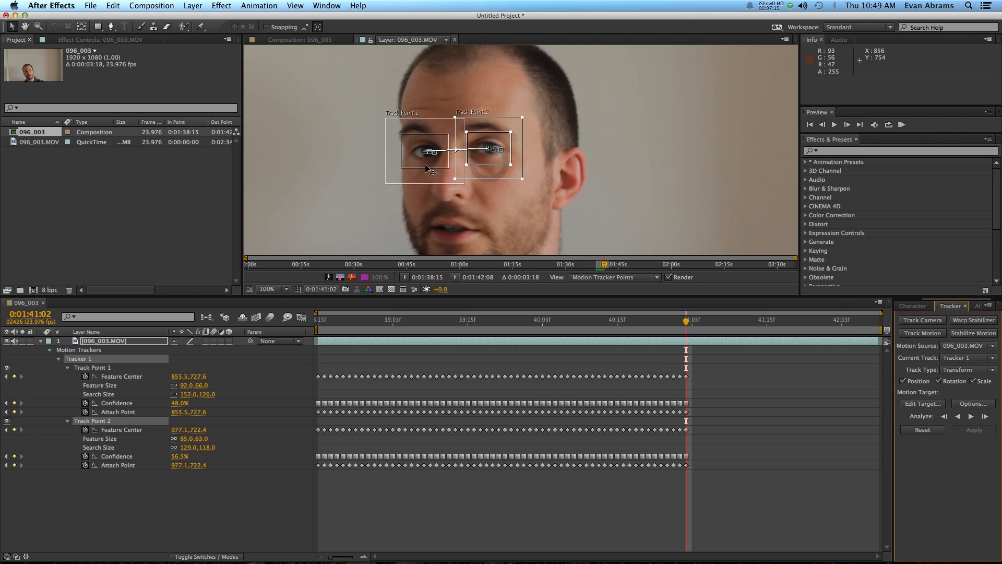
{"action": "left_click_drag", "start_coordinate": [423, 165], "coordinate": [425, 164]}
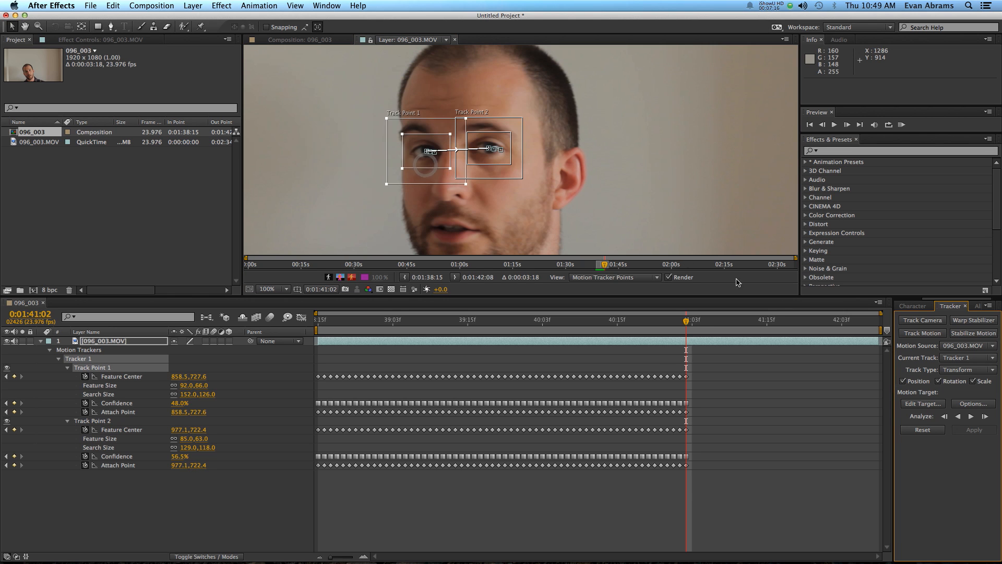
- Analyze forward to 0:01:41:14 and realign both track points with the turned face's eyes, Track Point 1 at about 806, 741
{"action": "left_click", "coordinate": [972, 416]}
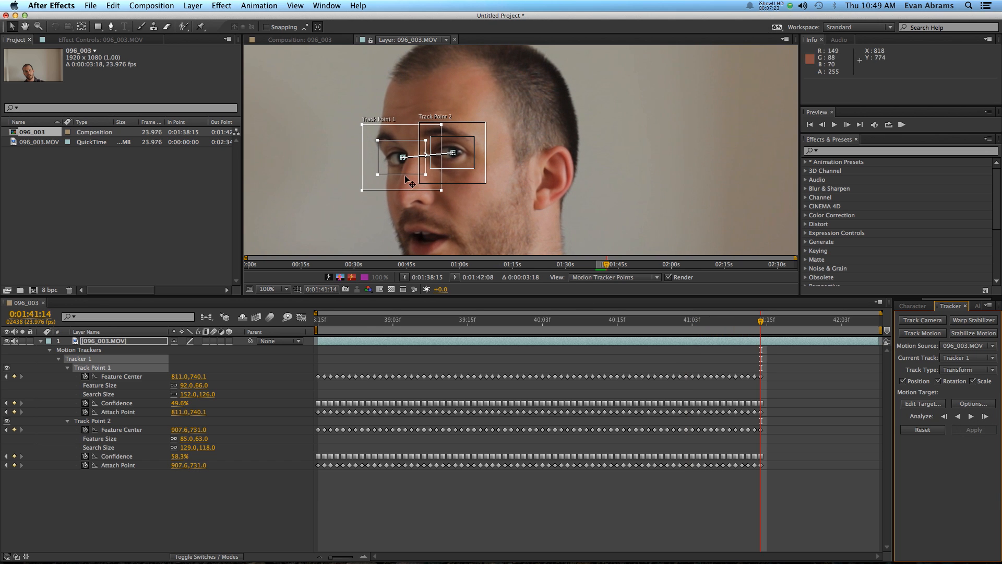
{"action": "left_click_drag", "start_coordinate": [401, 166], "coordinate": [389, 164]}
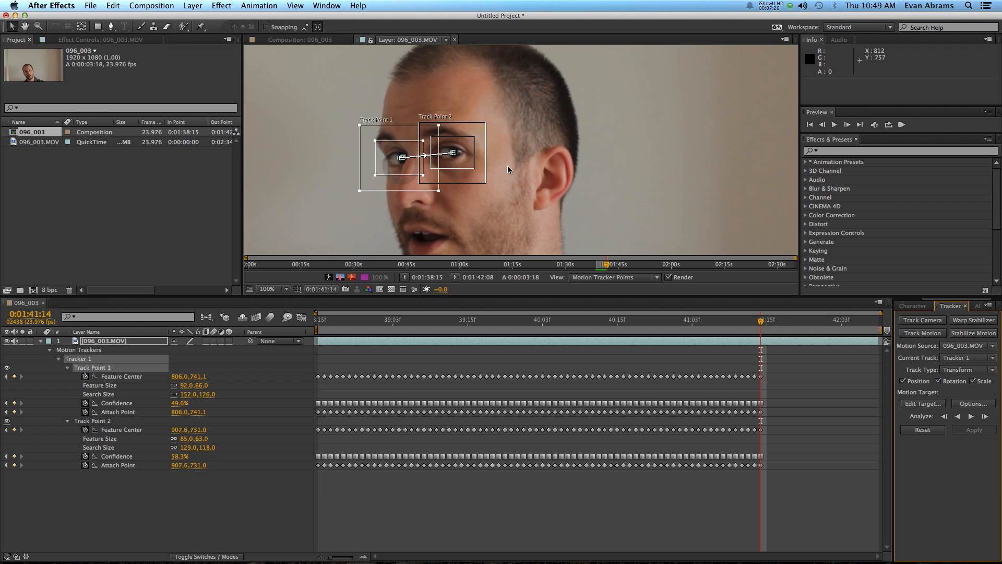
{"action": "left_click_drag", "start_coordinate": [469, 163], "coordinate": [413, 164]}
- Continue the forward analysis to 0:01:41:23, correcting Track Point 2 to about 936, 727.5 at 0:01:41:19
{"action": "left_click", "coordinate": [970, 415]}
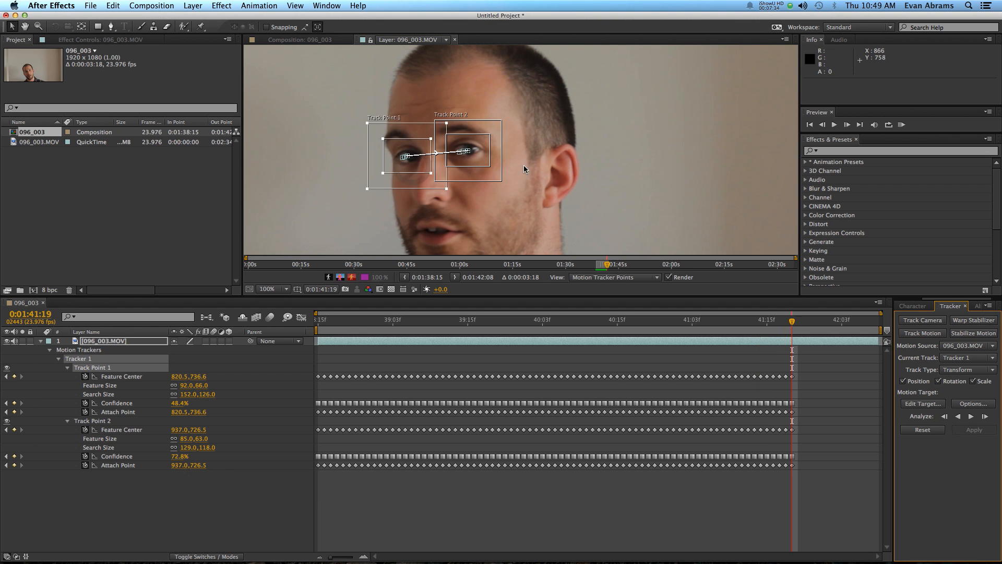
{"action": "left_click_drag", "start_coordinate": [474, 159], "coordinate": [473, 159]}
{"action": "left_click", "coordinate": [970, 416]}
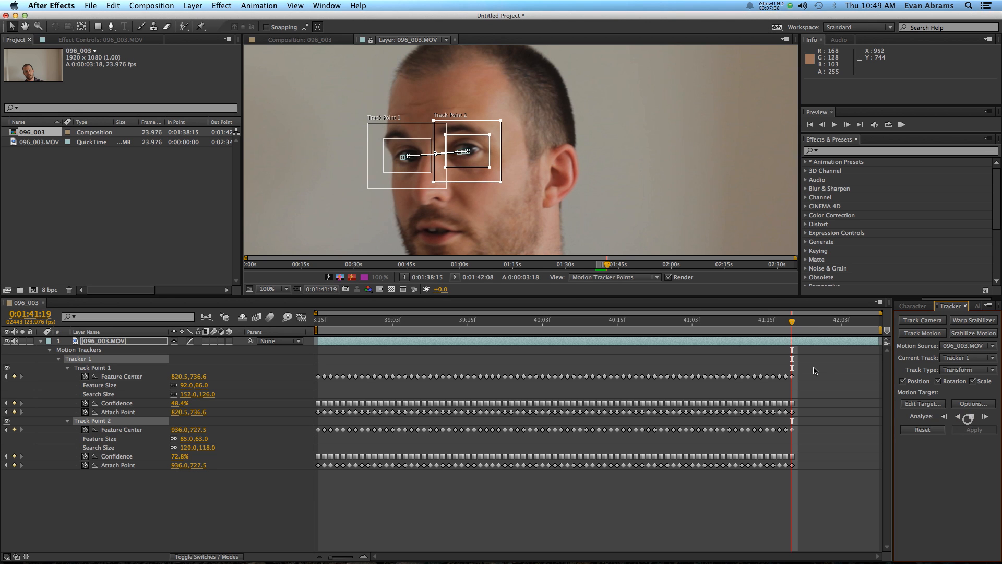
{"action": "key", "text": "space"}
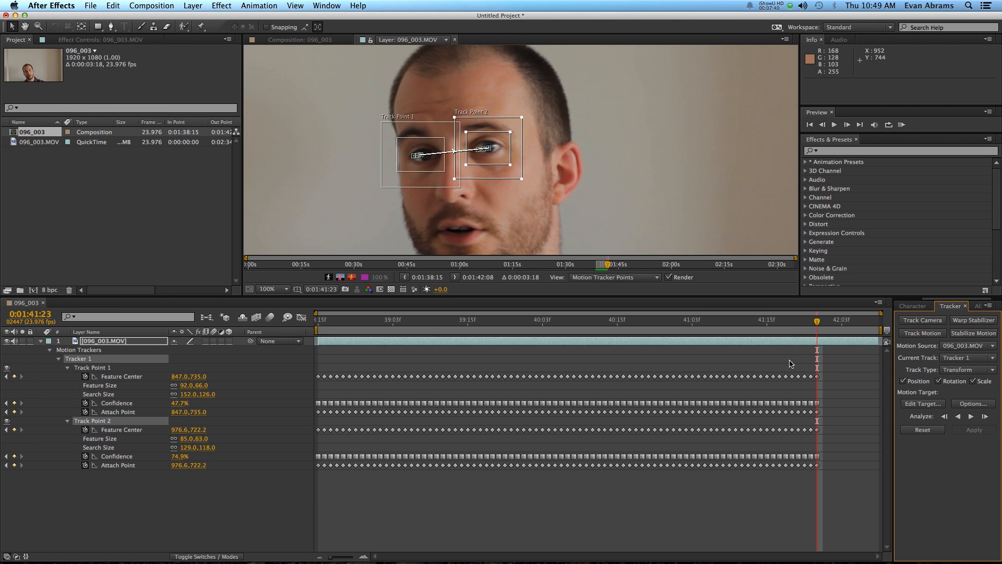
- Nudge Track Point 1 to 852, 735 and Track Point 2 to 977.6, 722.2, and analyze forward to 0:01:42:08
{"action": "left_click_drag", "start_coordinate": [427, 167], "coordinate": [430, 167]}
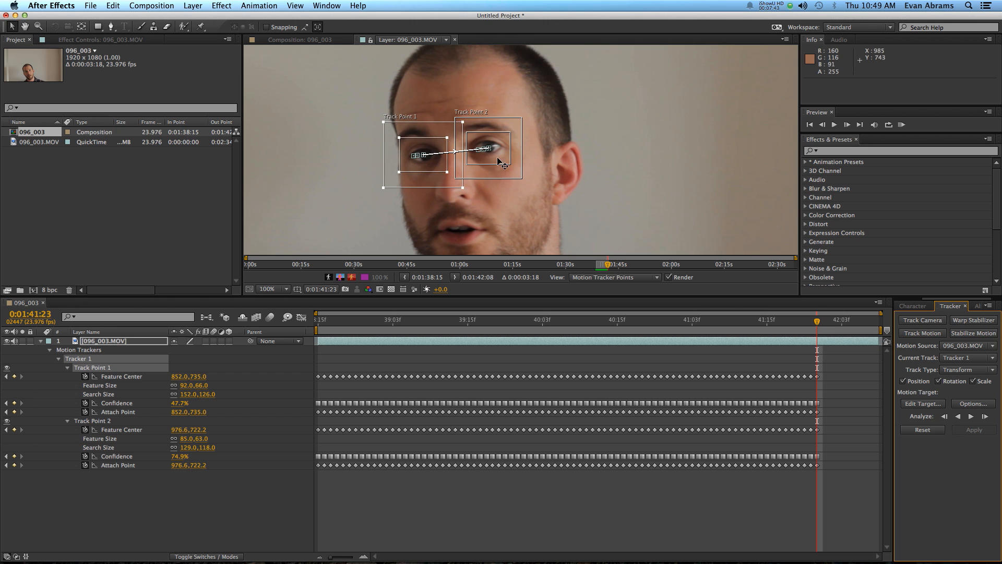
{"action": "left_click_drag", "start_coordinate": [504, 157], "coordinate": [505, 156]}
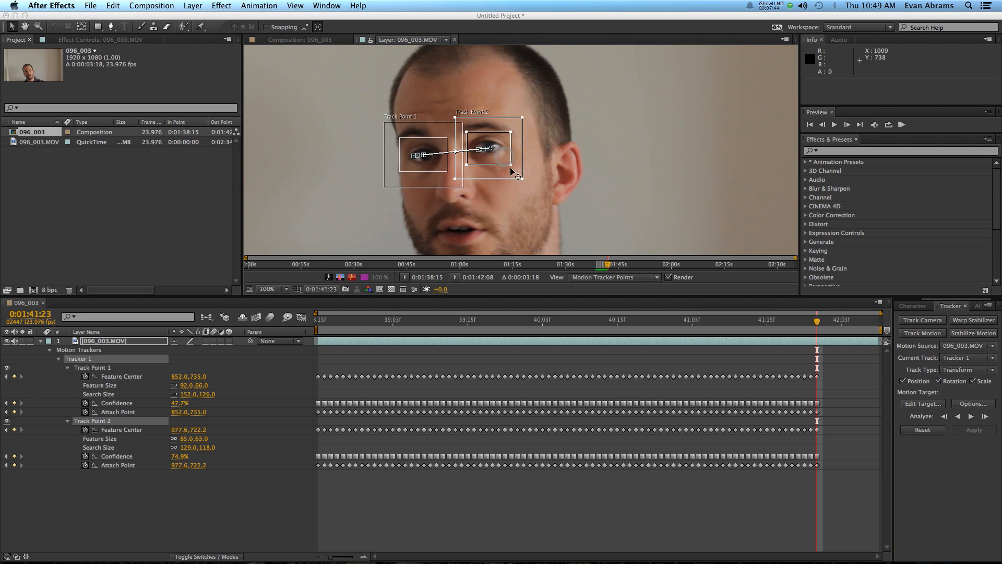
{"action": "left_click", "coordinate": [971, 416]}
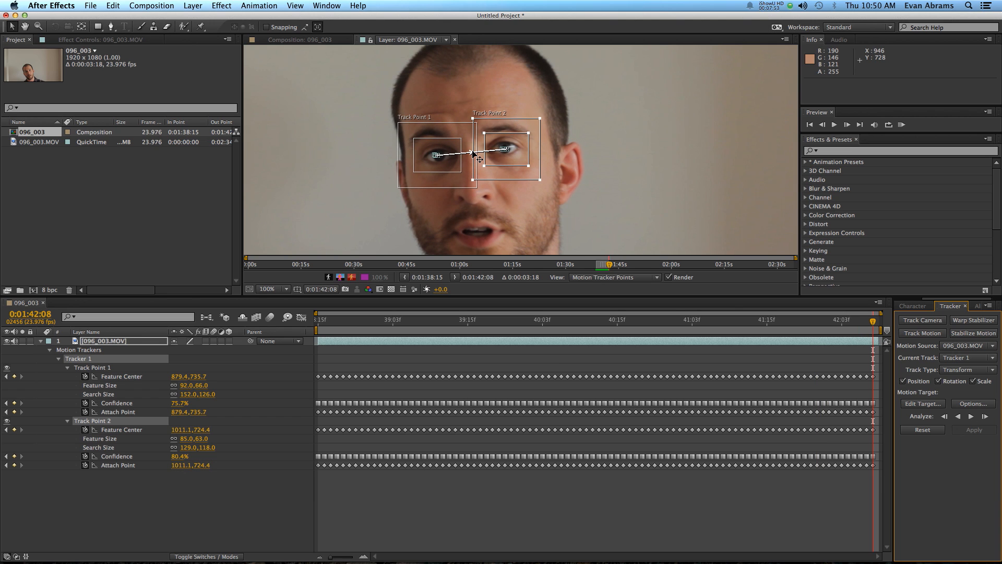
{"action": "scroll", "coordinate": [472, 153], "scroll_direction": "down", "scroll_amount": 2}
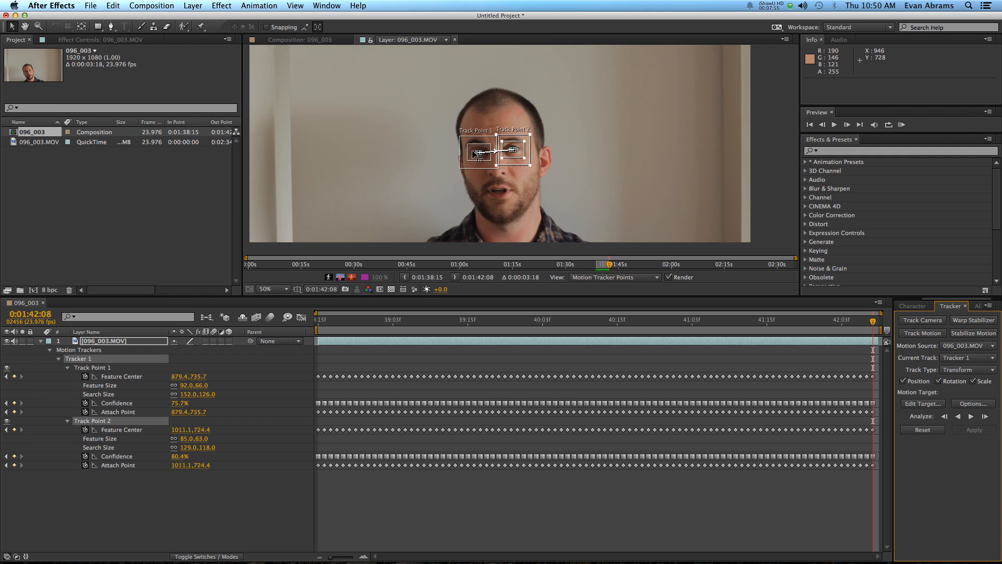
{"action": "scroll", "coordinate": [522, 149], "scroll_direction": "down", "scroll_amount": 2}
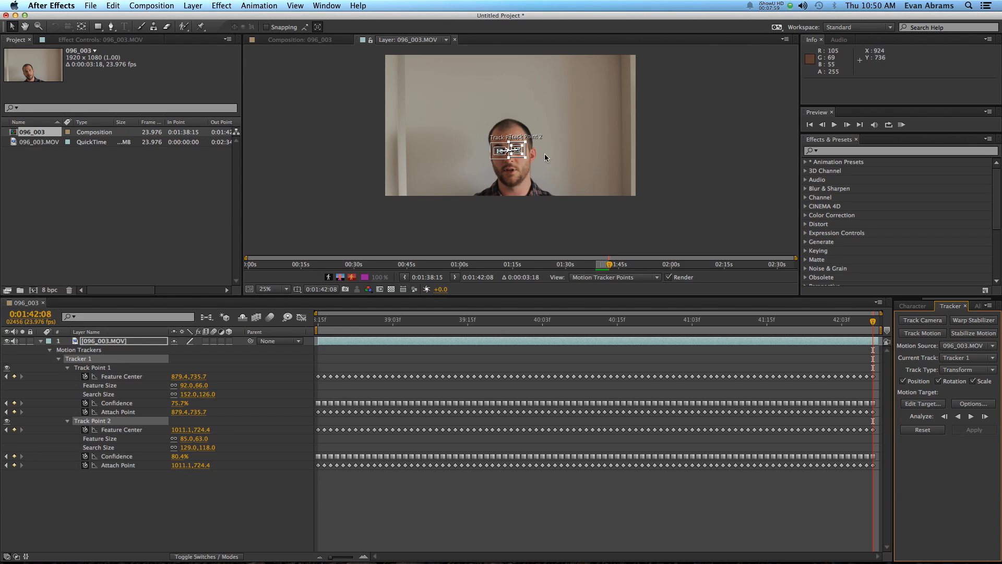
- Create a null object layer in the composition and name it Target
{"action": "left_click", "coordinate": [488, 527]}
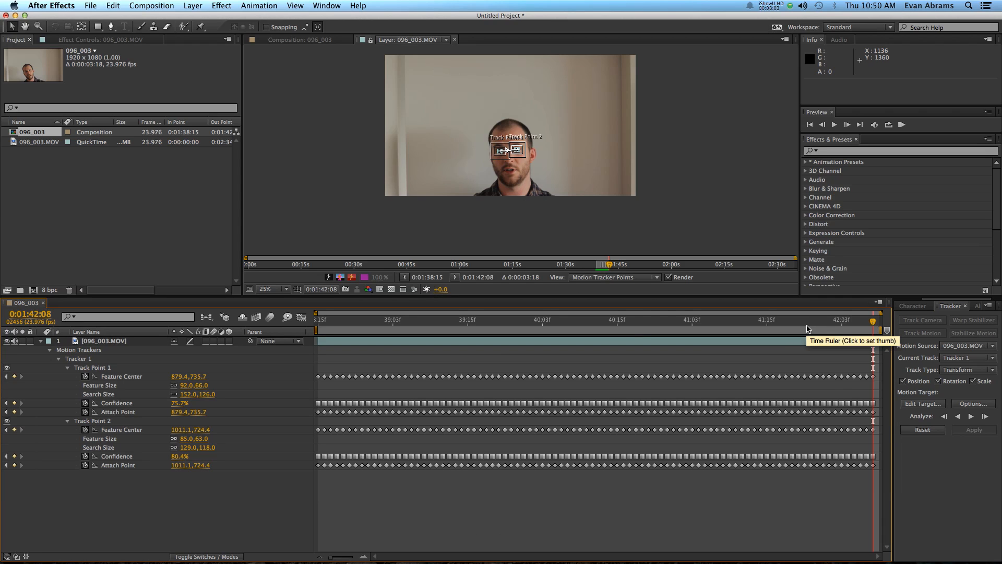
{"action": "right_click", "coordinate": [198, 500]}
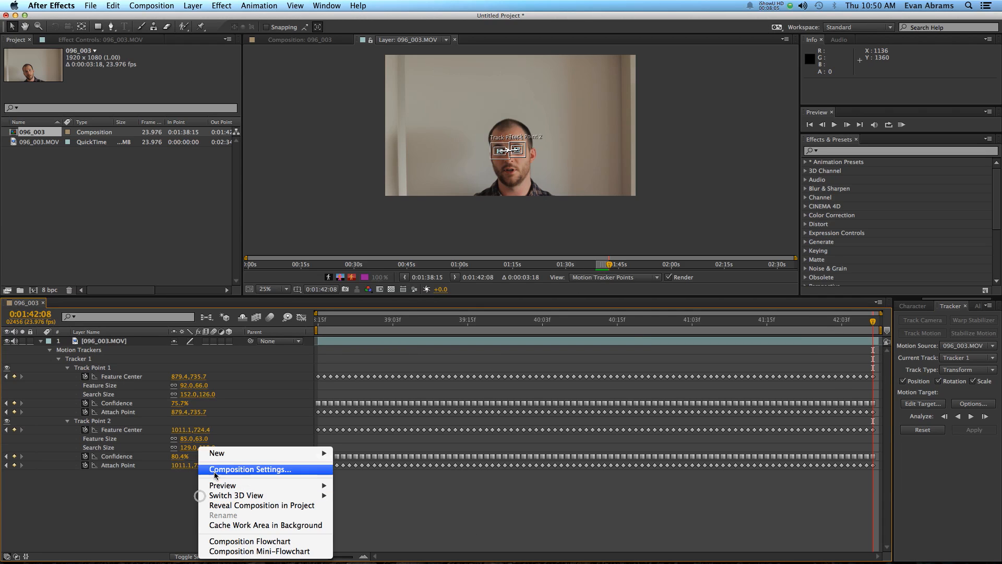
{"action": "mouse_move", "coordinate": [261, 453]}
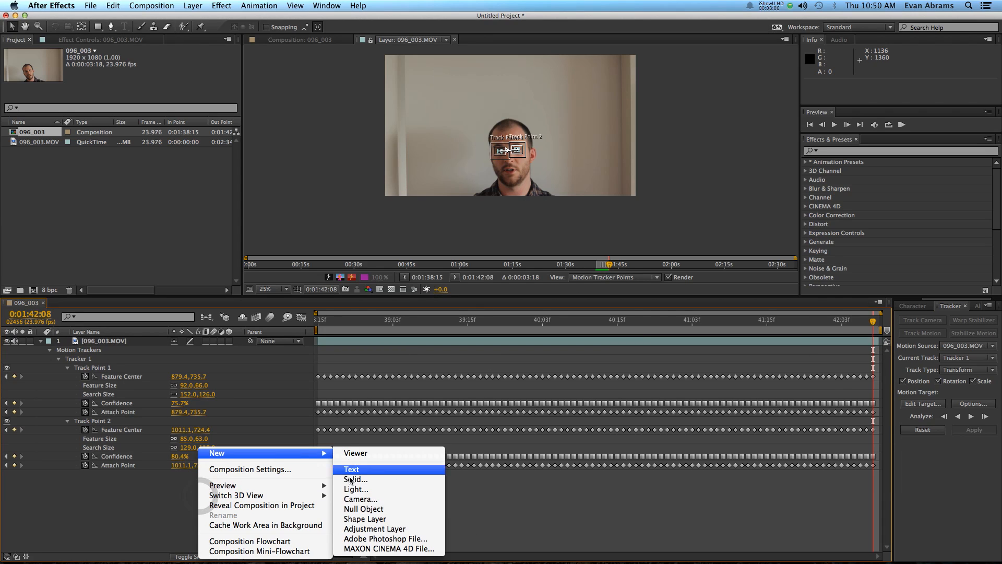
{"action": "left_click", "coordinate": [365, 508]}
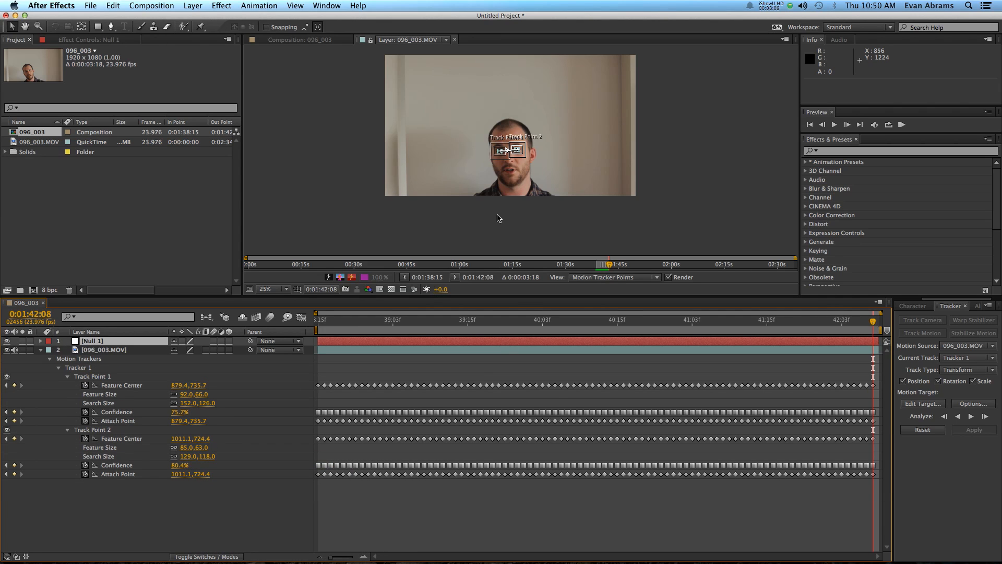
{"action": "key", "text": "Return"}
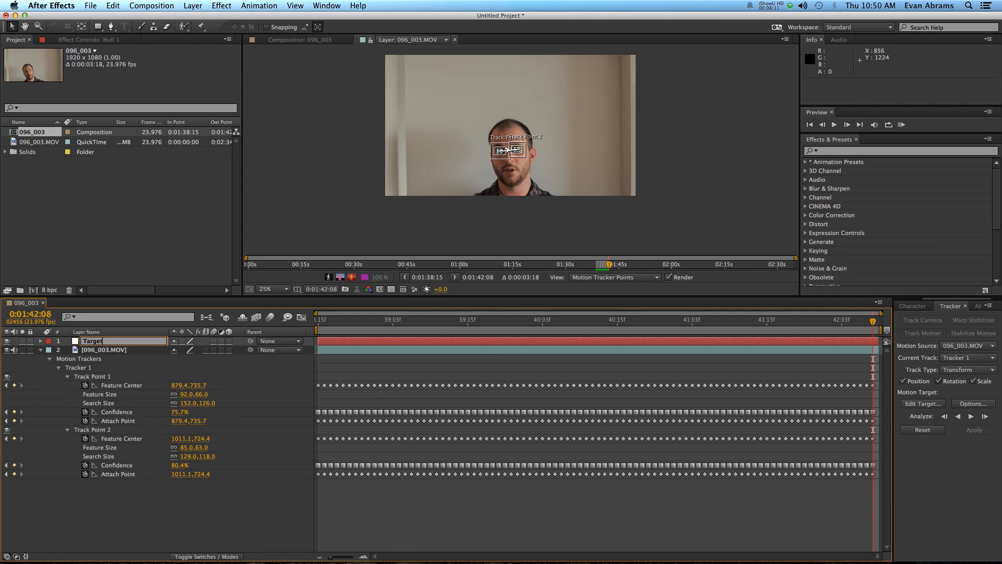
{"action": "key", "text": "Return"}
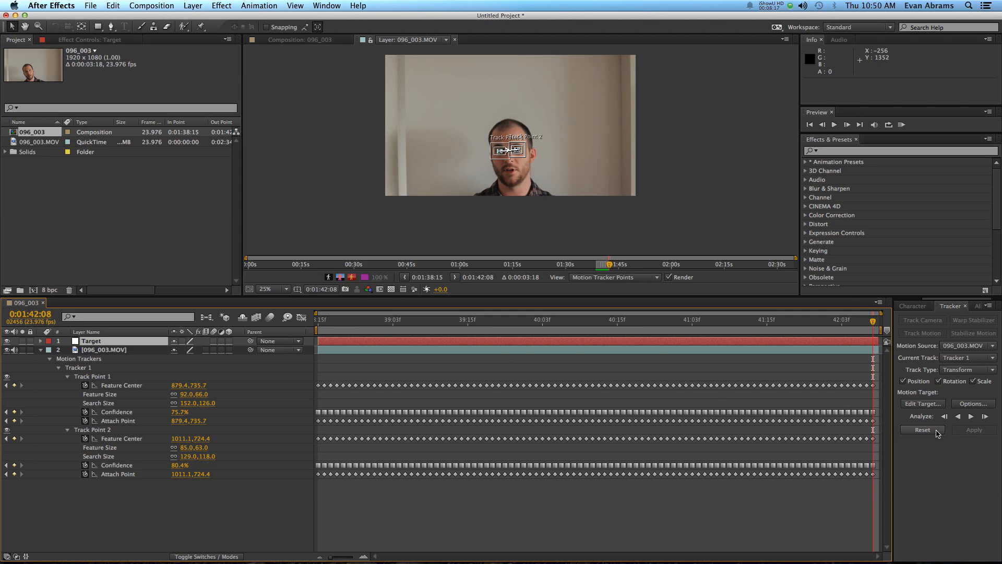
- Set the Target layer as the motion target and apply the tracked motion in X and Y
{"action": "left_click", "coordinate": [921, 404]}
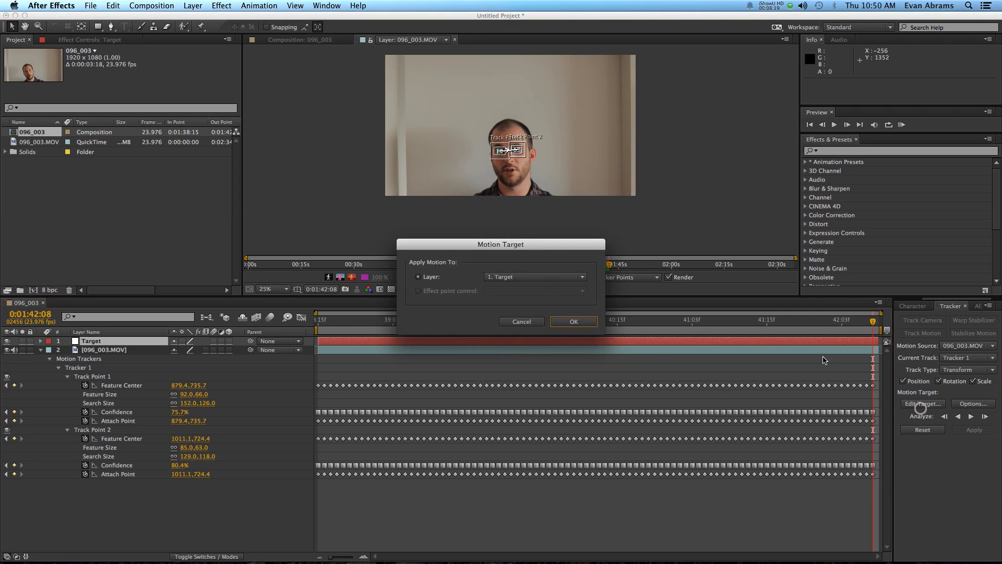
{"action": "left_click", "coordinate": [500, 277]}
{"action": "left_click", "coordinate": [502, 287]}
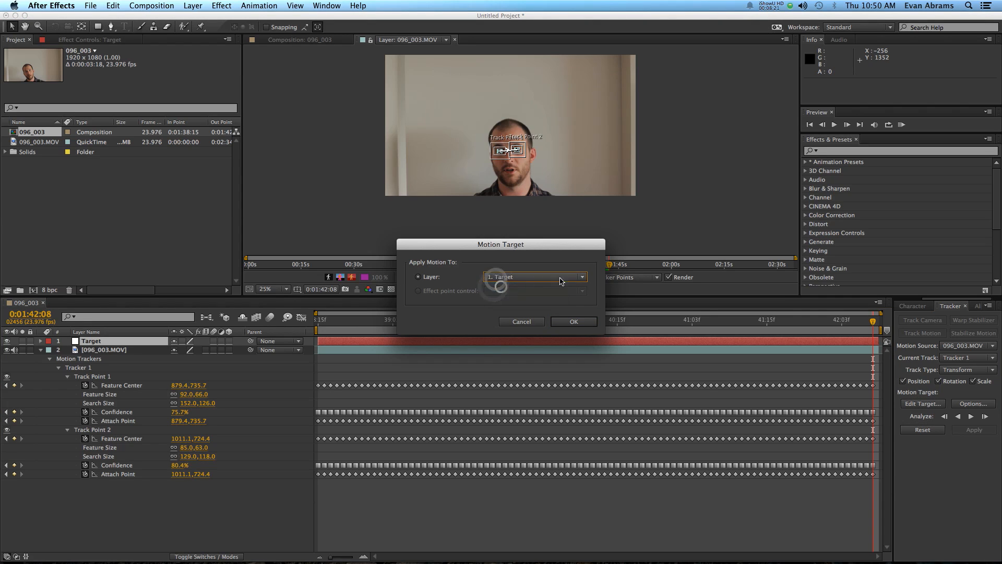
{"action": "left_click", "coordinate": [566, 322]}
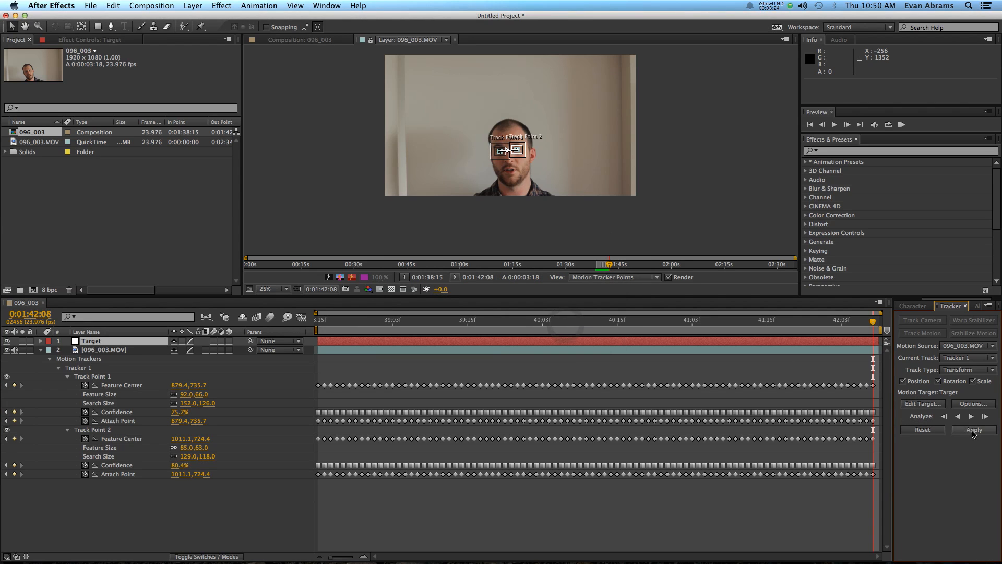
{"action": "left_click", "coordinate": [971, 430]}
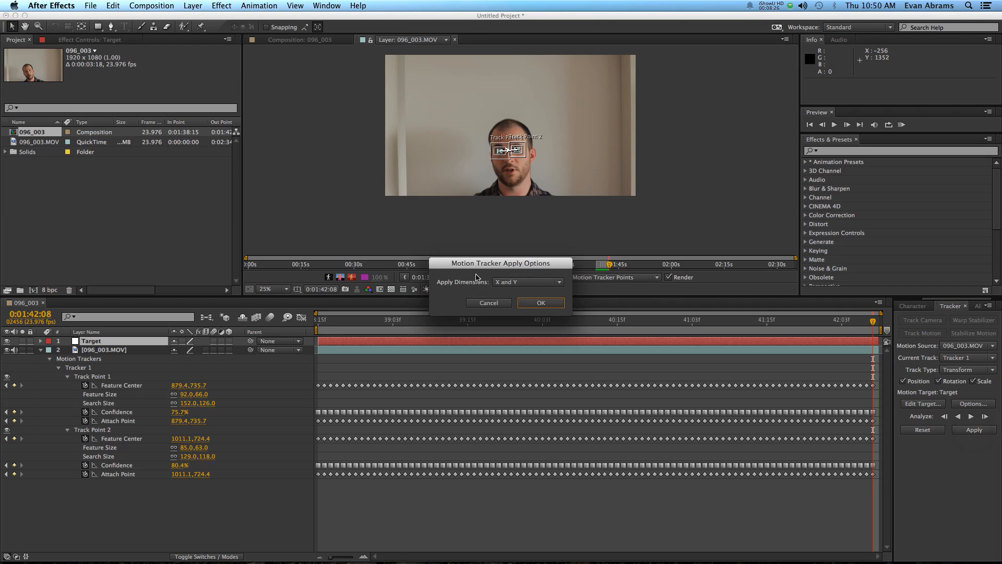
{"action": "left_click", "coordinate": [540, 304]}
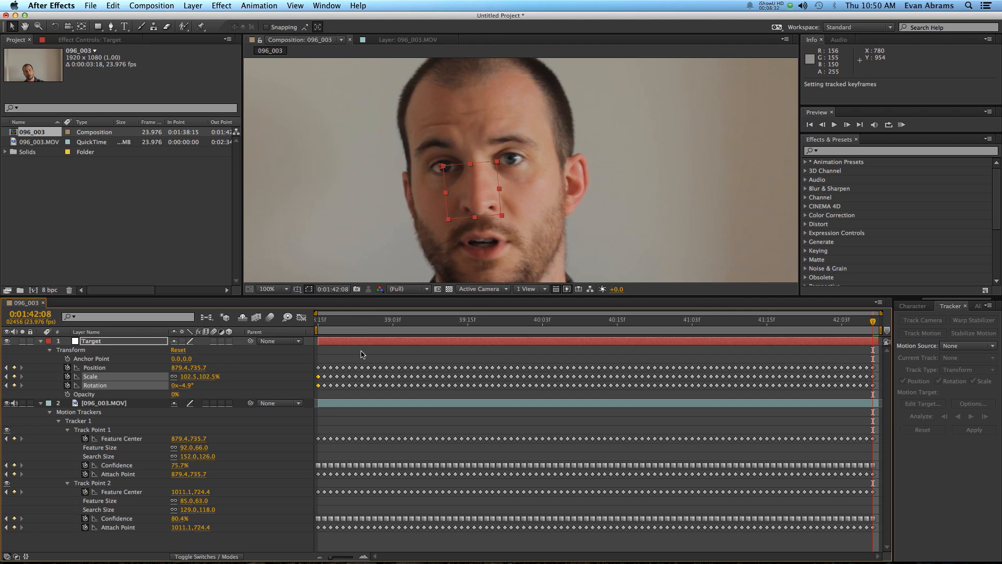
- Check how the Target null's position, rotation and scale follow the eyes when the head turns around 0:01:40:07
{"action": "left_click", "coordinate": [394, 335]}
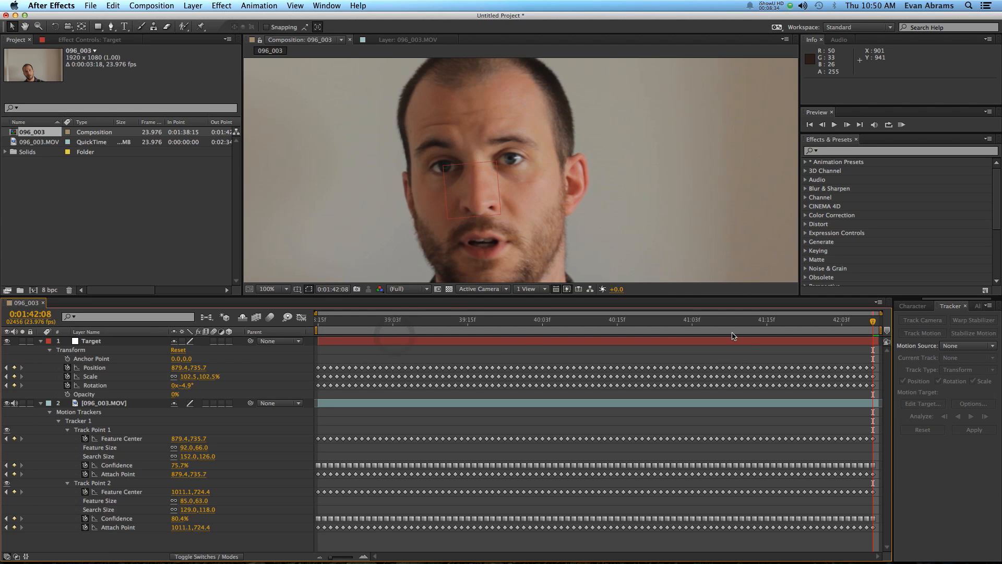
{"action": "left_click_drag", "start_coordinate": [705, 327], "coordinate": [561, 331]}
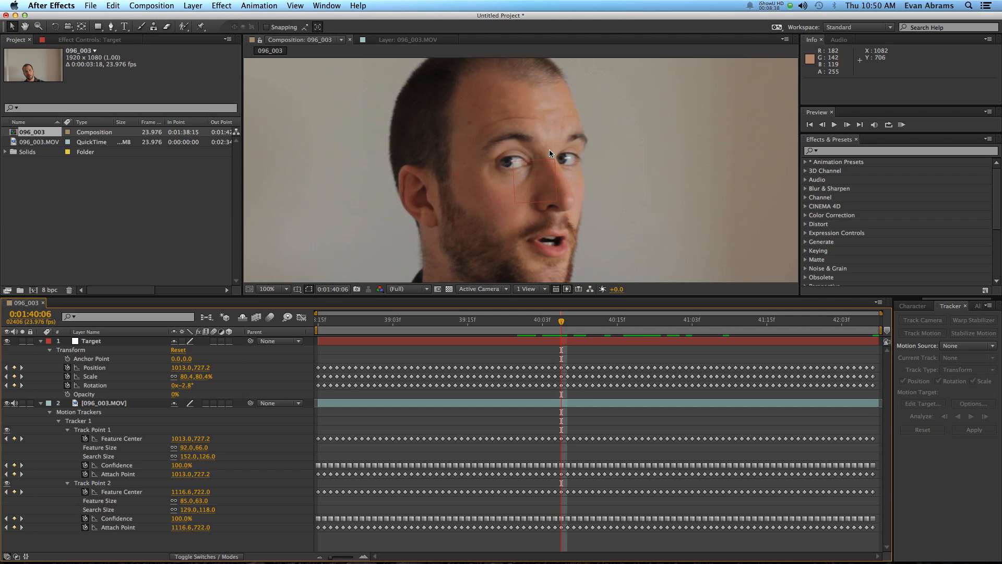
{"action": "left_click", "coordinate": [95, 385]}
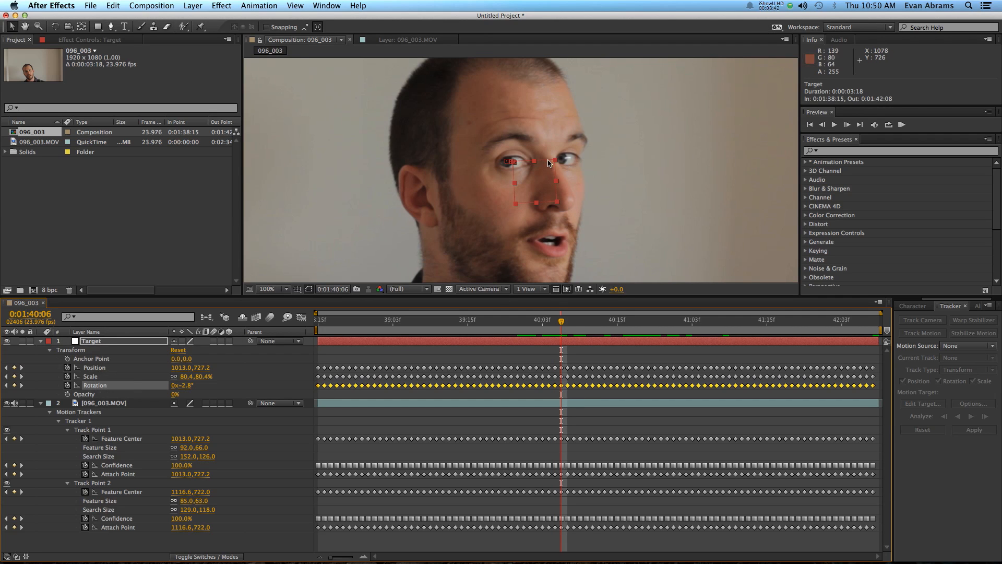
{"action": "left_click", "coordinate": [417, 320]}
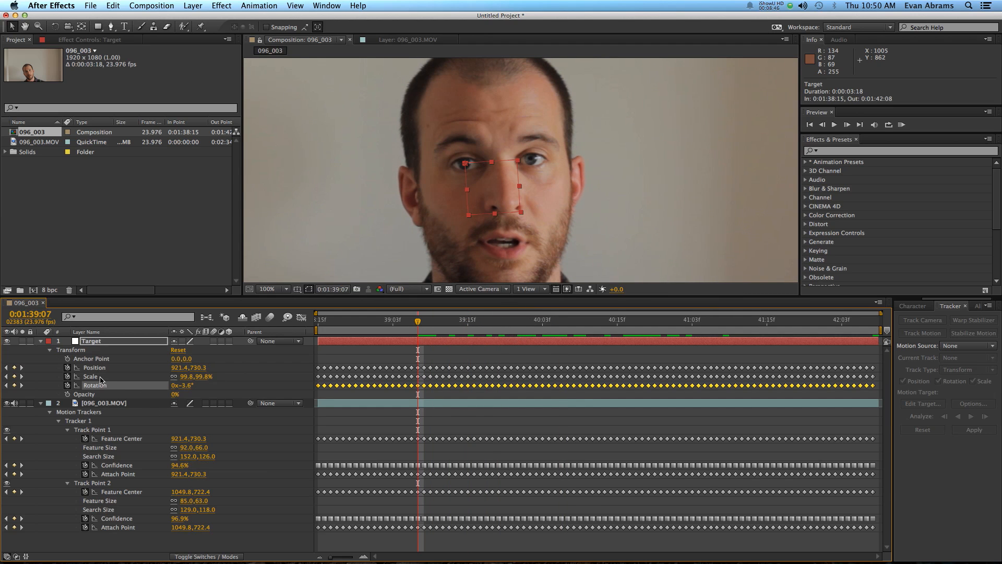
{"action": "left_click", "coordinate": [543, 319]}
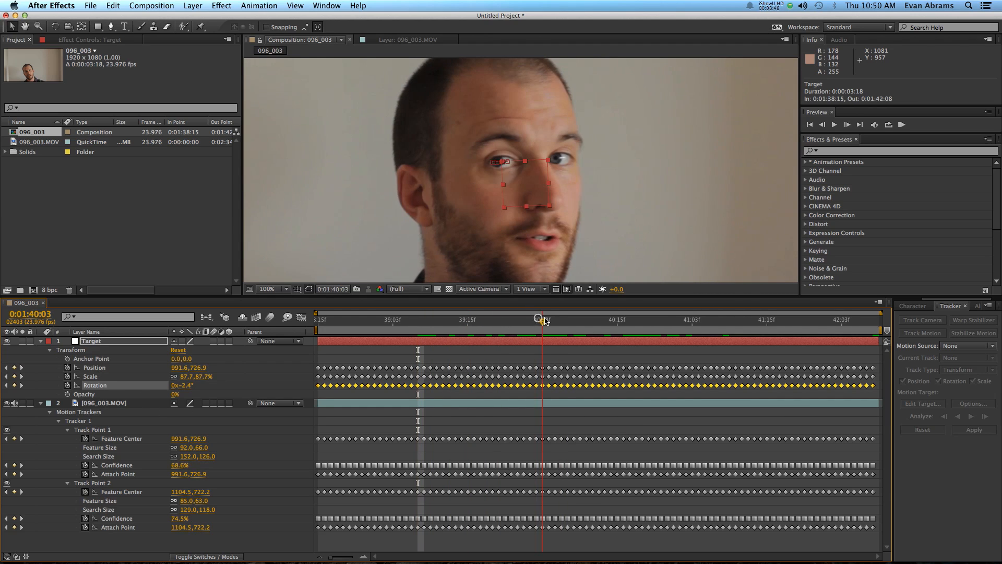
{"action": "left_click_drag", "start_coordinate": [545, 321], "coordinate": [567, 322]}
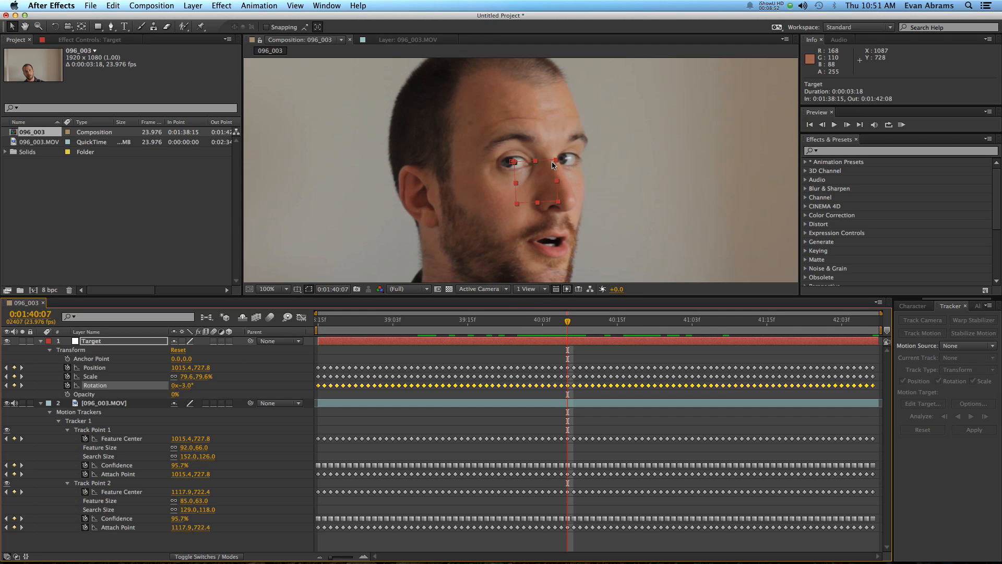
{"action": "scroll", "coordinate": [516, 181], "scroll_direction": "down", "scroll_amount": 2}
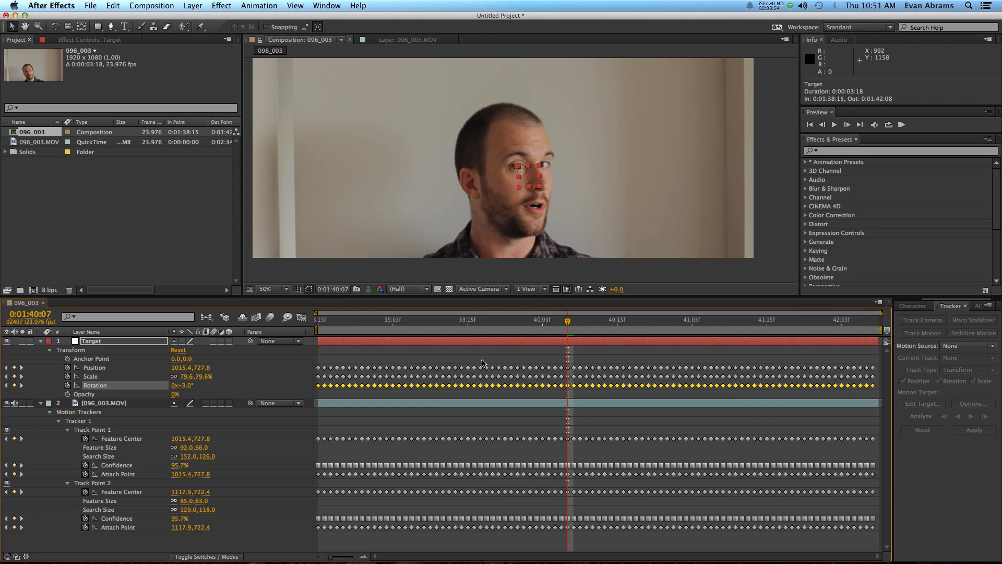
{"action": "left_click", "coordinate": [128, 376]}
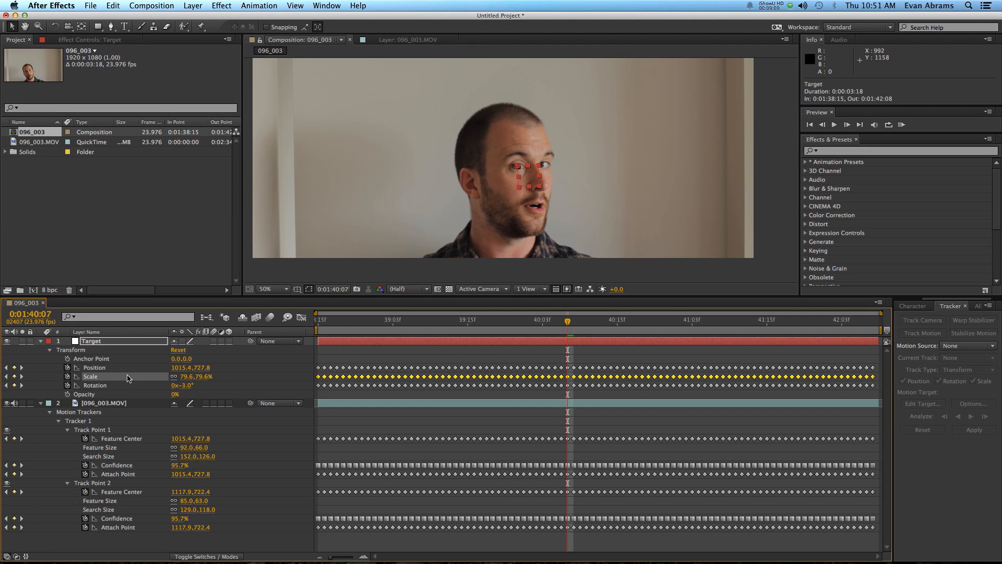
- Collapse the properties of both layers and move the current time to 0:01:39:04, where the face looks forward
{"action": "left_click", "coordinate": [40, 402]}
{"action": "left_click", "coordinate": [41, 341]}
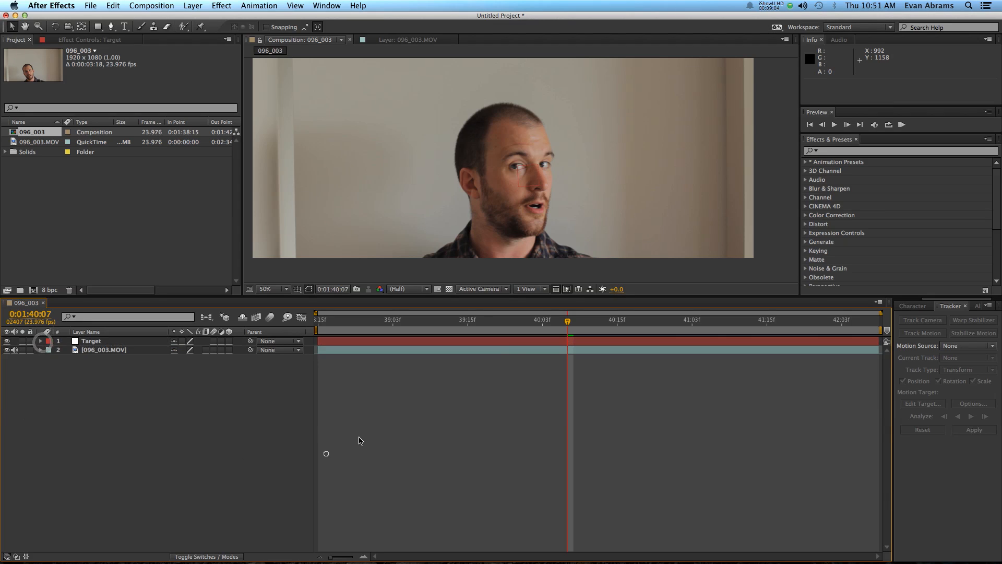
{"action": "left_click", "coordinate": [326, 453]}
{"action": "left_click_drag", "start_coordinate": [468, 316], "coordinate": [398, 326]}
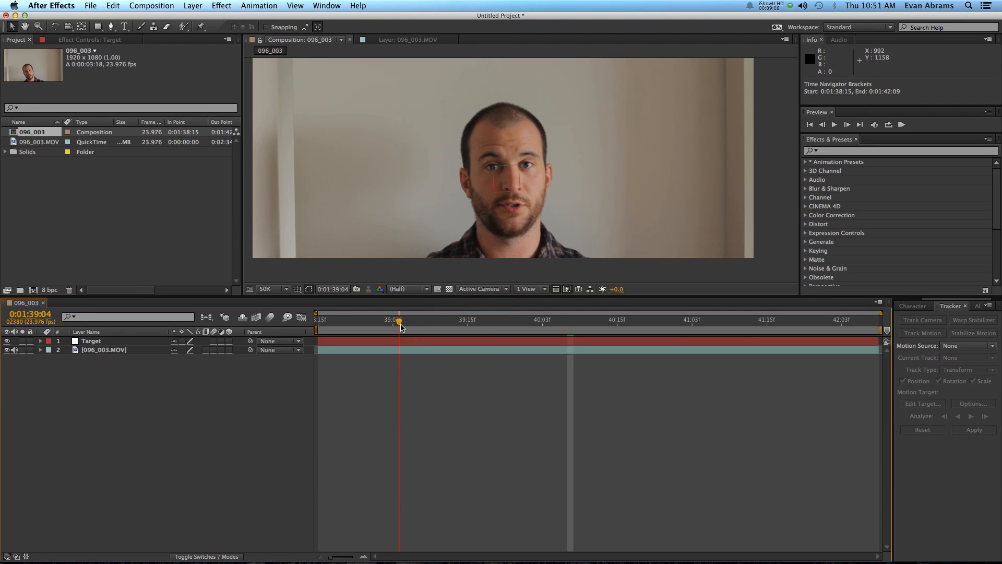
{"action": "key", "text": "h"}
{"action": "left_click_drag", "start_coordinate": [548, 157], "coordinate": [558, 182]}
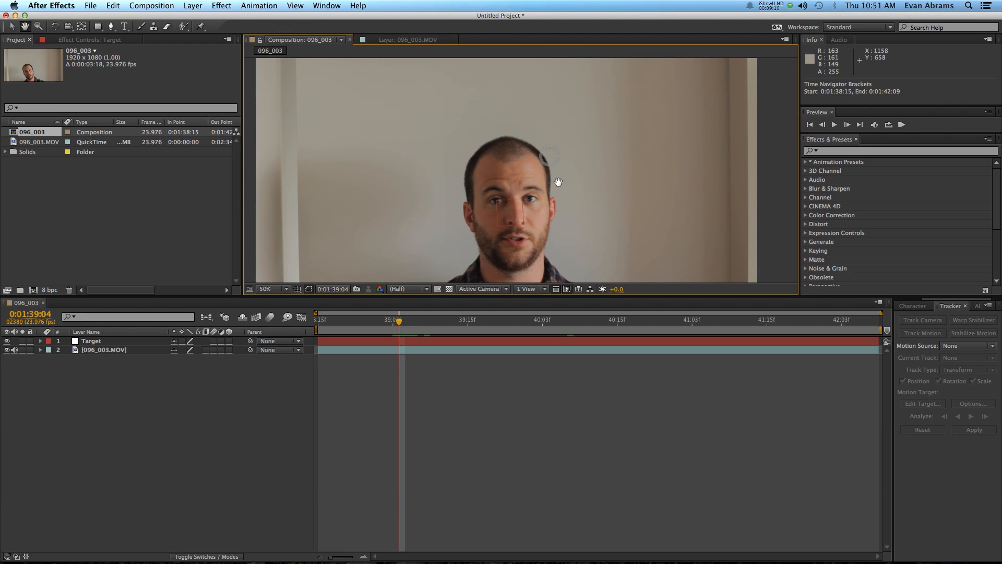
{"action": "key", "text": "v"}
- Create a second null object layer and name it Controler
{"action": "right_click", "coordinate": [116, 394]}
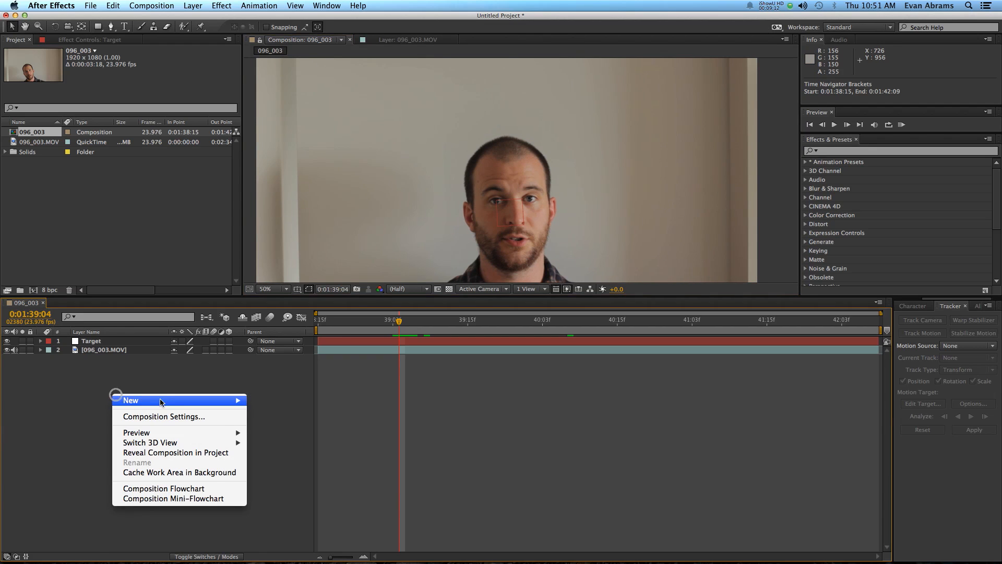
{"action": "mouse_move", "coordinate": [160, 402]}
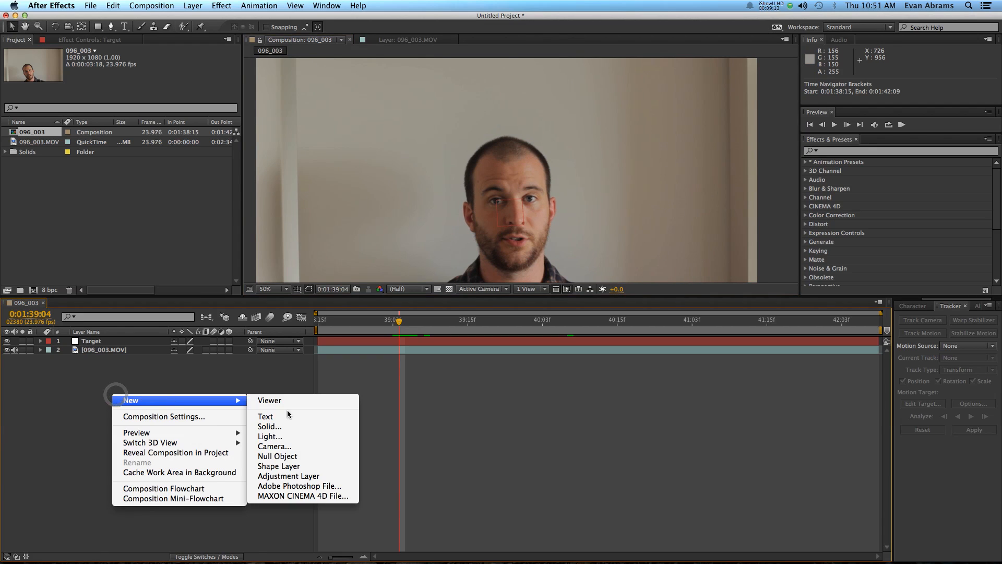
{"action": "left_click", "coordinate": [287, 456]}
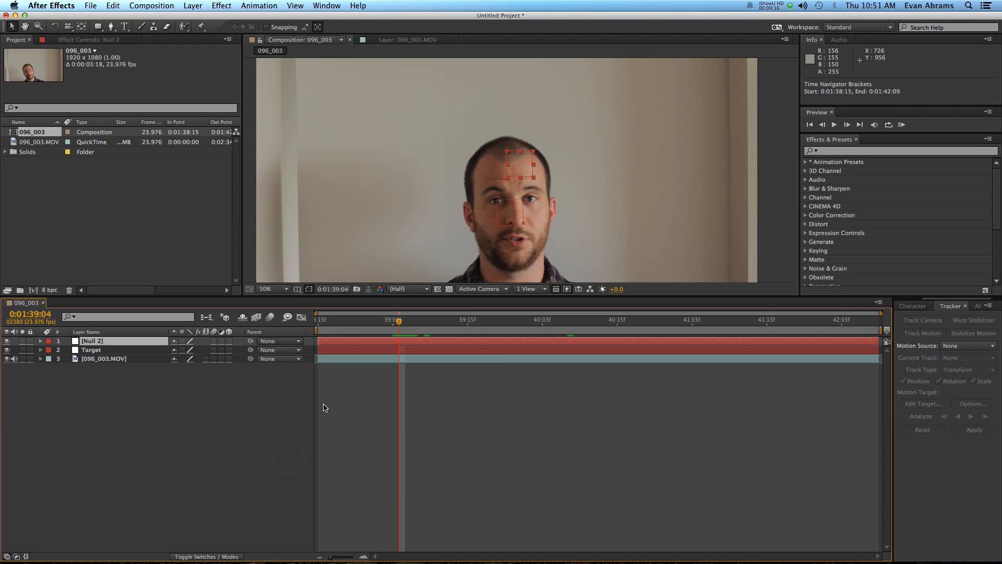
{"action": "key", "text": "Return"}
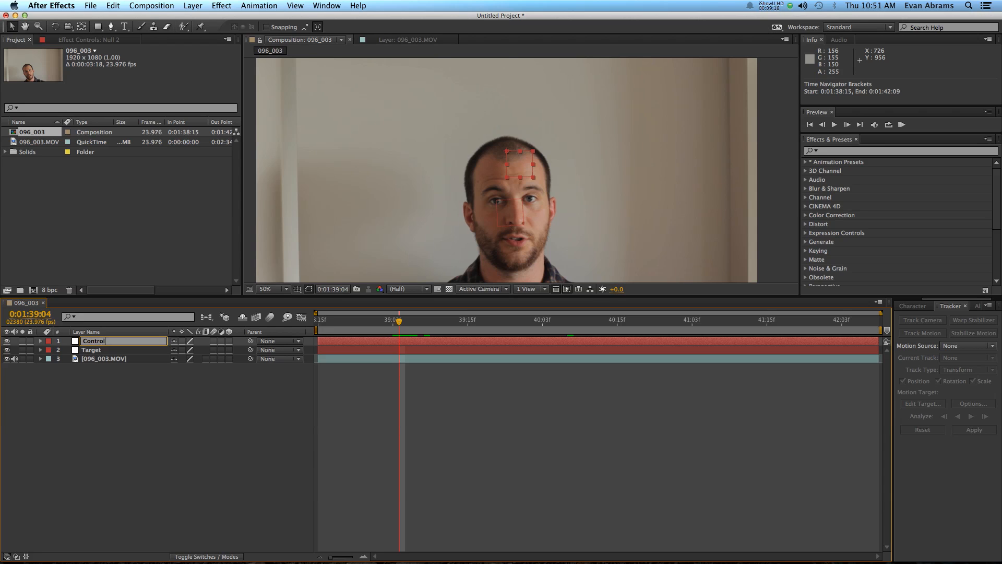
{"action": "key", "text": "Return"}
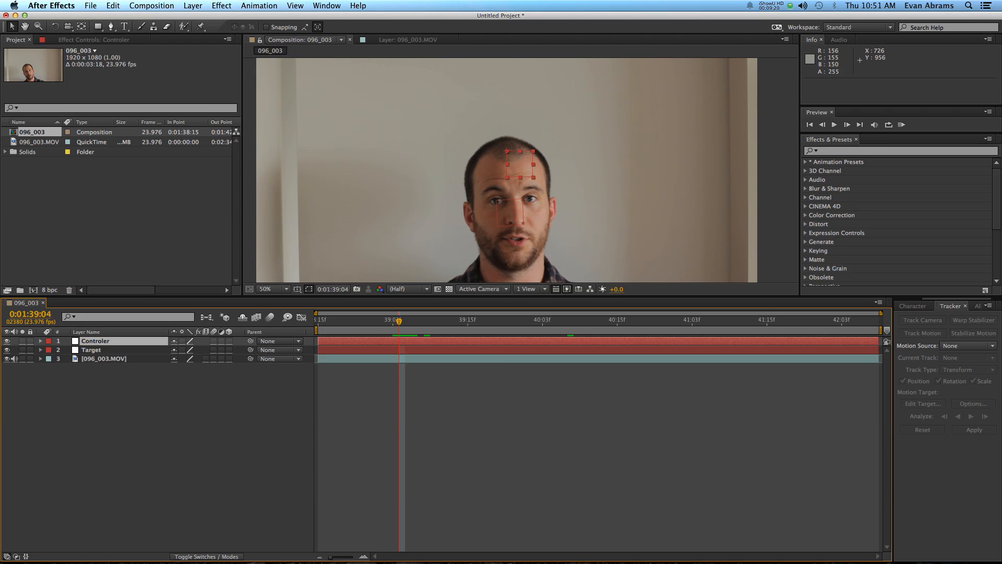
- Reveal only the Position and Rotation properties of the Controler and Target layers
{"action": "left_click", "coordinate": [164, 349], "text": "shift"}
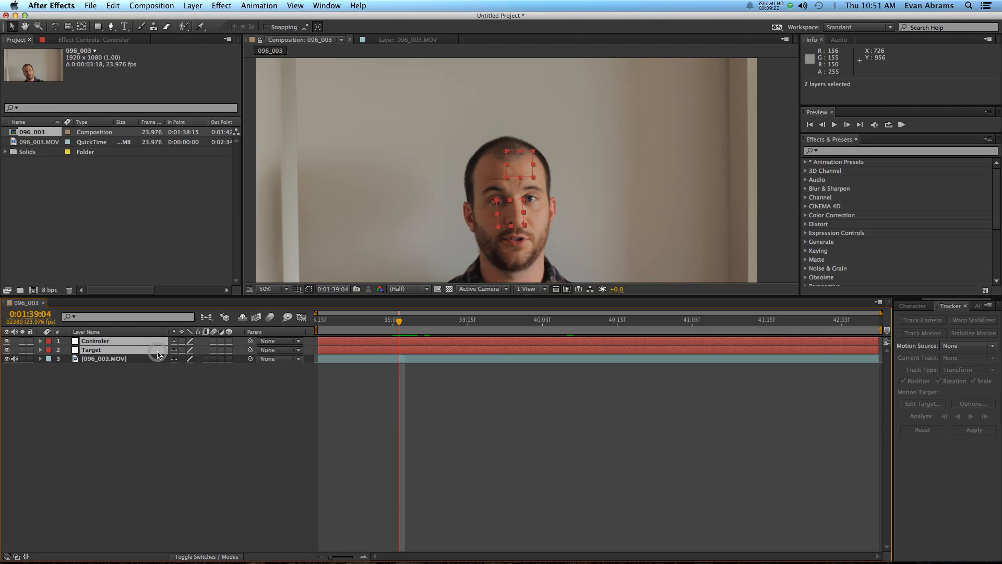
{"action": "key", "text": "p"}
{"action": "key", "text": "shift+r"}
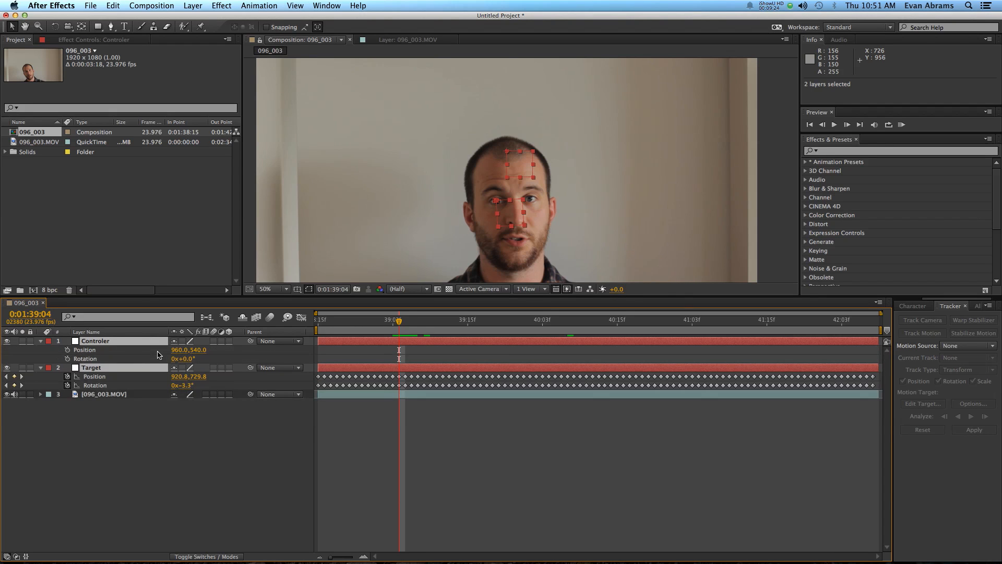
{"action": "left_click", "coordinate": [191, 411]}
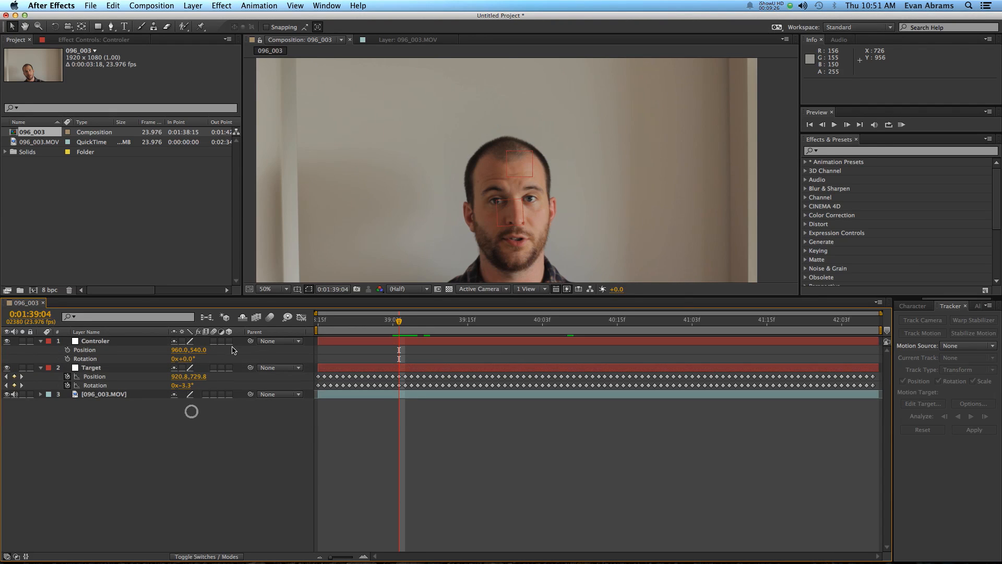
- Make the Controler null a 3D layer and link its Z Rotation to the Target layer's Rotation with an expression
{"action": "left_click", "coordinate": [230, 341]}
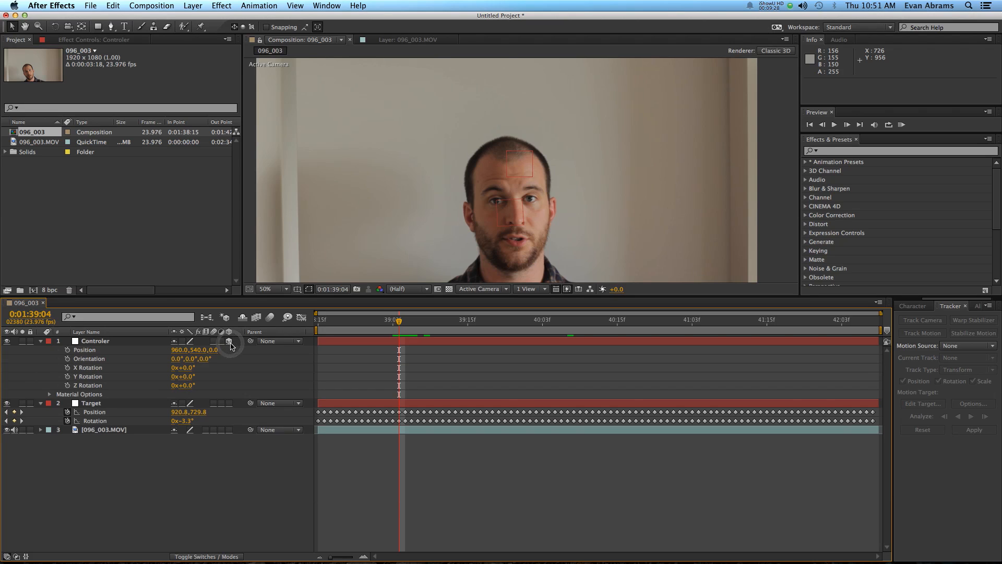
{"action": "left_click", "coordinate": [68, 385], "text": "alt"}
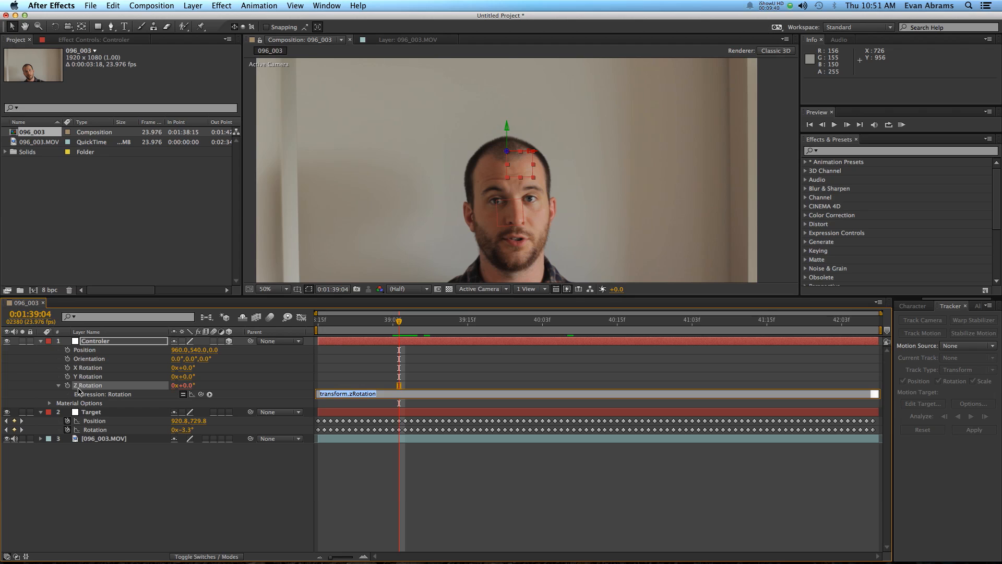
{"action": "left_click_drag", "start_coordinate": [201, 395], "coordinate": [95, 432]}
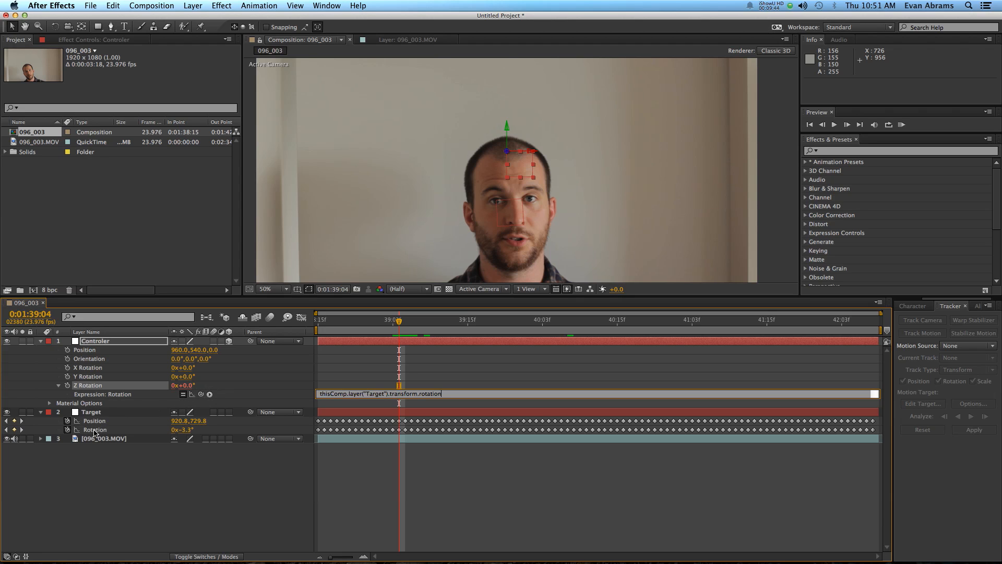
{"action": "left_click", "coordinate": [193, 508]}
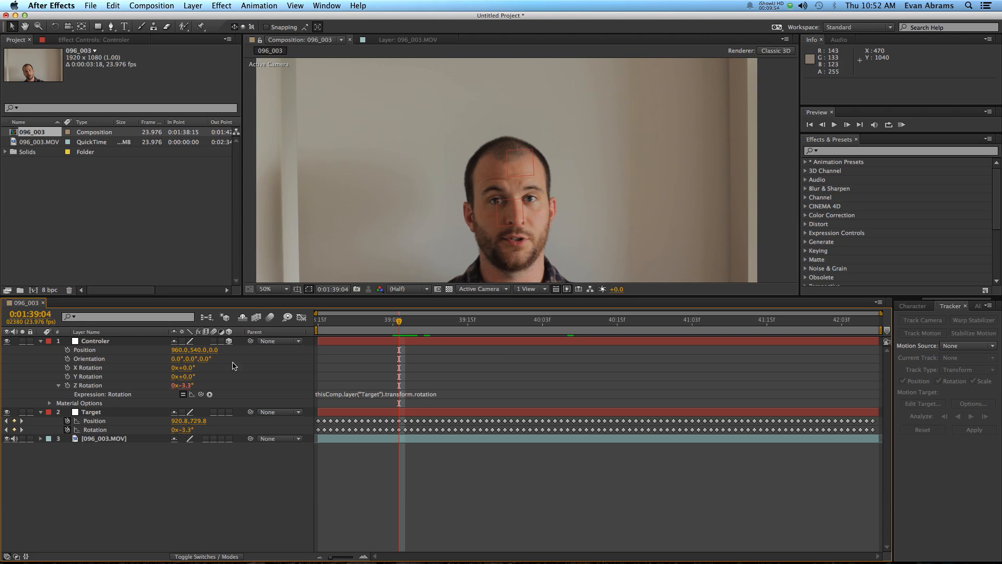
- Link the Controler layer's Position to the Target layer's Position with an expression
{"action": "left_click", "coordinate": [97, 412]}
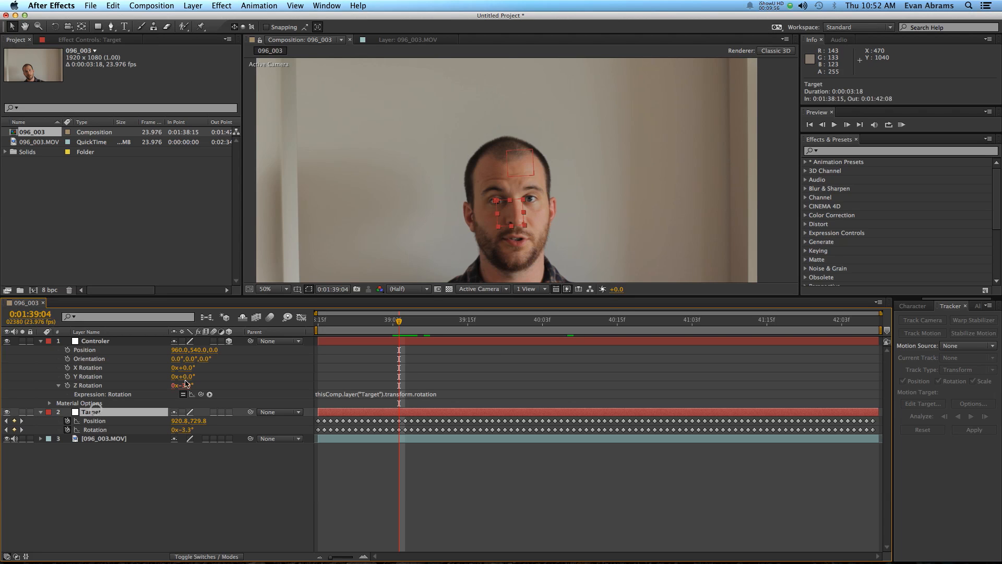
{"action": "left_click", "coordinate": [97, 350]}
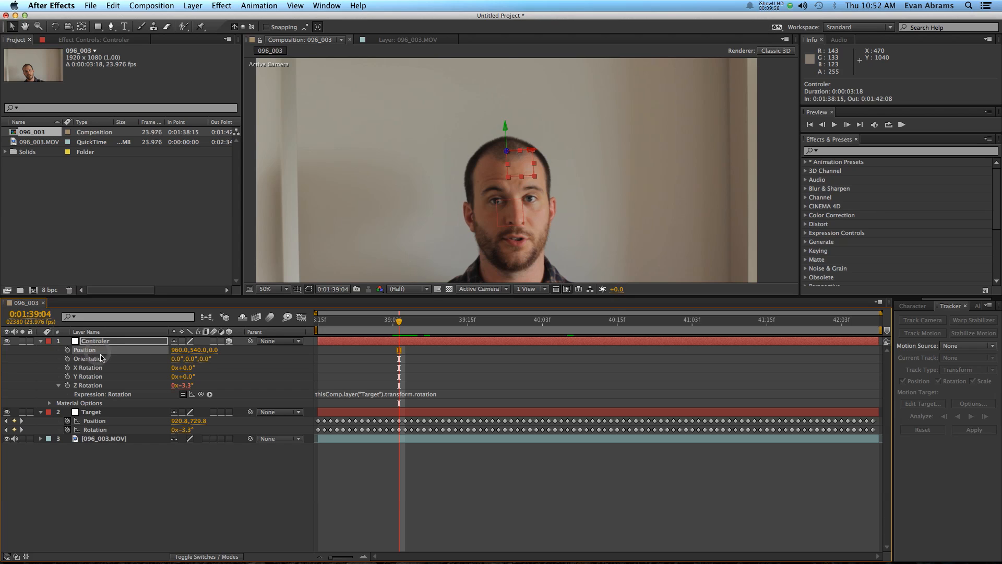
{"action": "left_click", "coordinate": [68, 350], "text": "alt"}
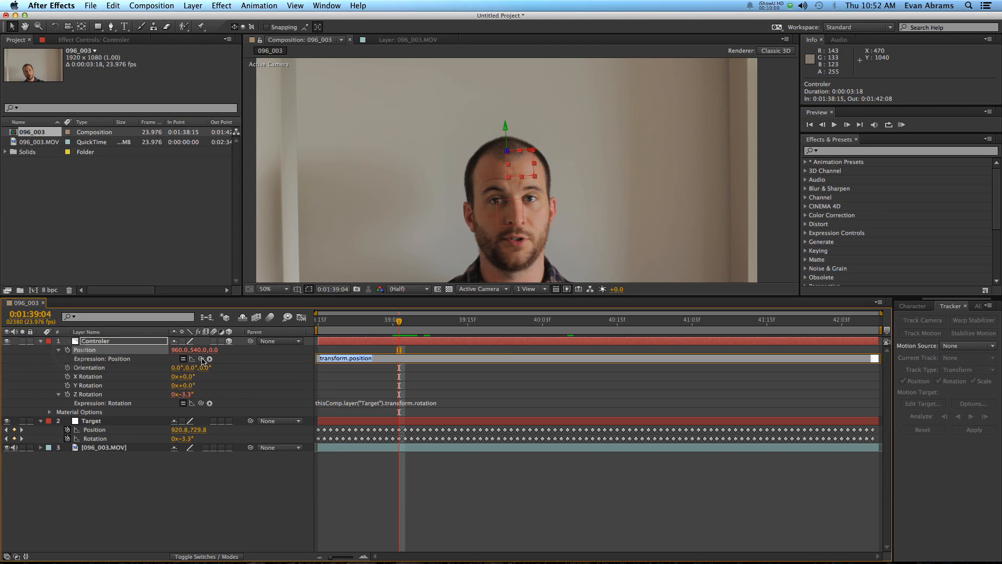
{"action": "left_click_drag", "start_coordinate": [202, 360], "coordinate": [86, 432]}
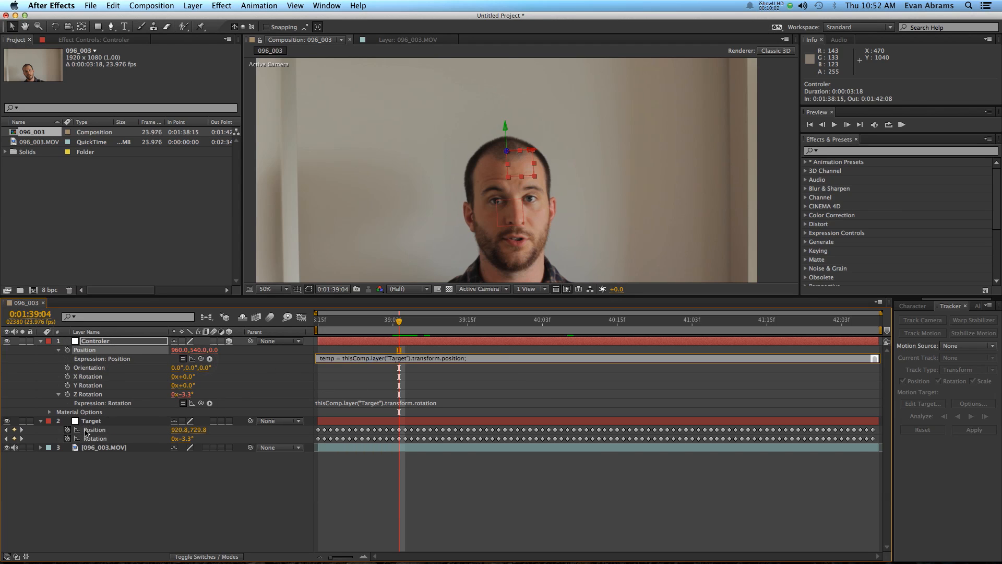
{"action": "left_click", "coordinate": [431, 470]}
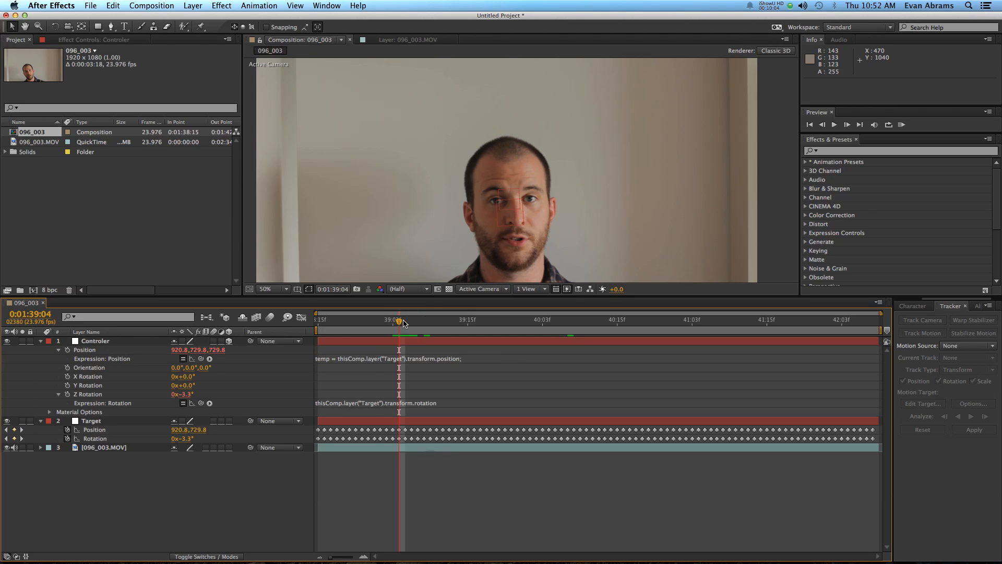
- Play back the composition from near its start to check how the Controler null follows the face
{"action": "left_click_drag", "start_coordinate": [402, 320], "coordinate": [362, 321]}
{"action": "key", "text": "space"}
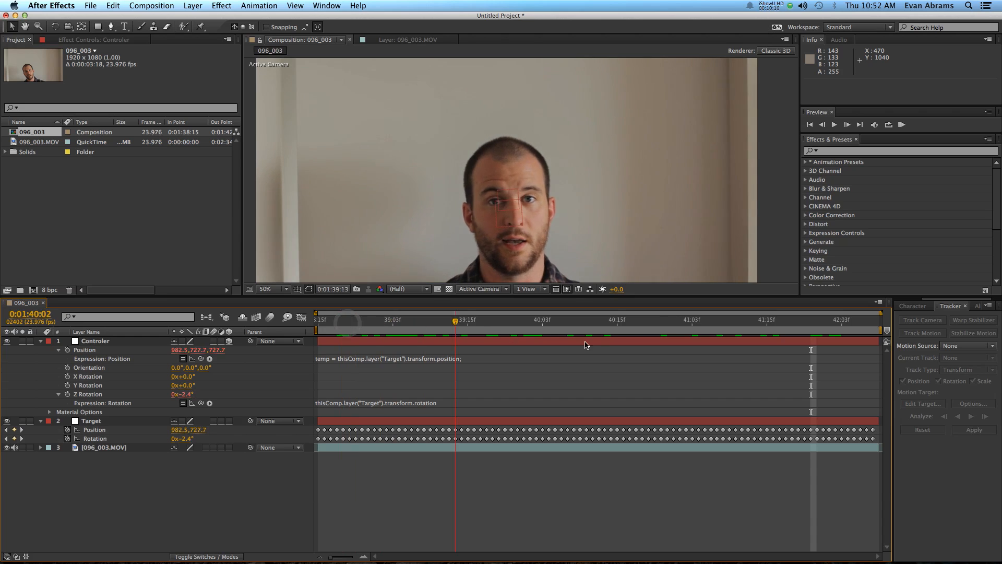
{"action": "key", "text": "space"}
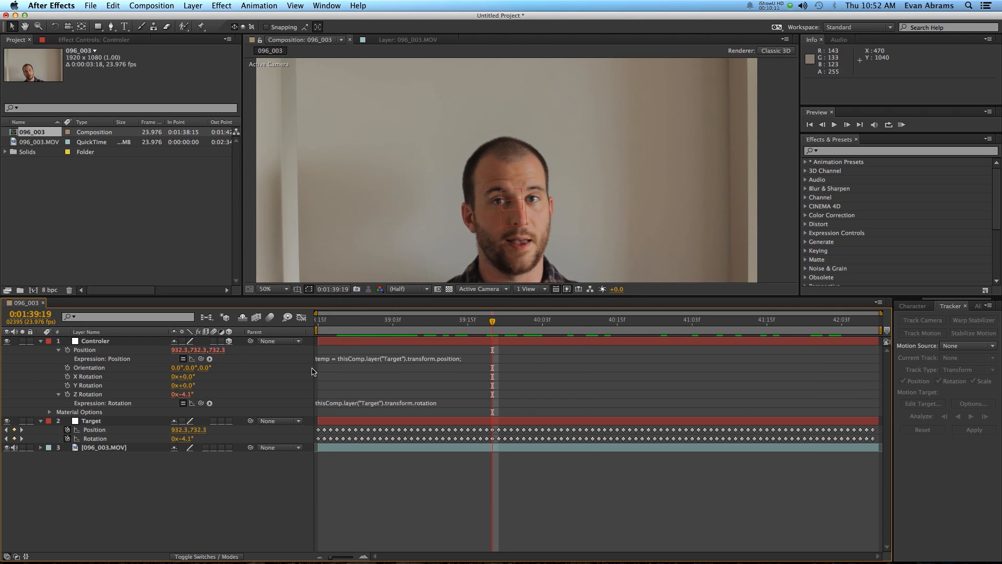
- Set the Controler layer's Anchor Point to -44, 507, 0 so the null sits above the head
{"action": "left_click", "coordinate": [114, 343]}
{"action": "key", "text": "a"}
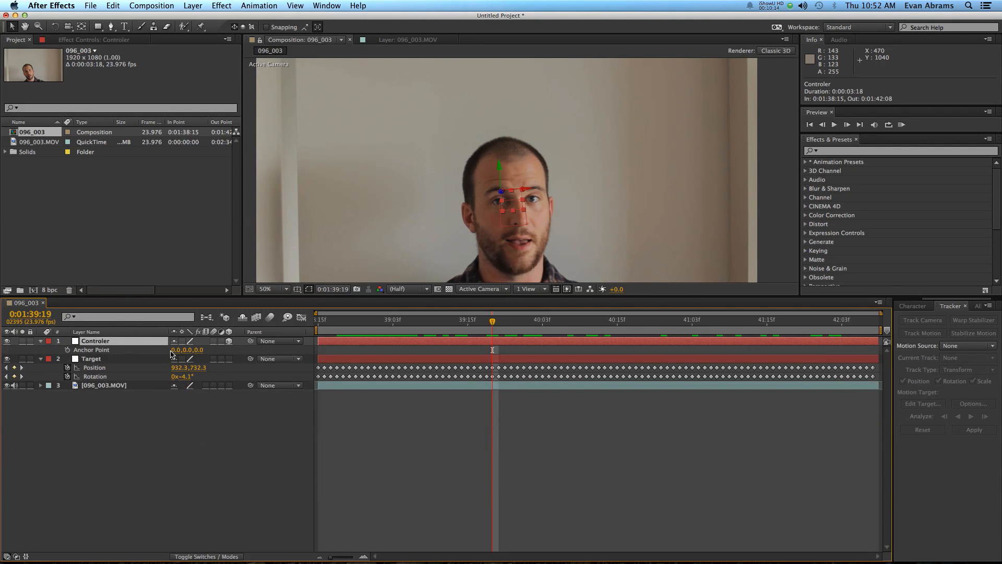
{"action": "left_click_drag", "start_coordinate": [174, 351], "coordinate": [156, 359]}
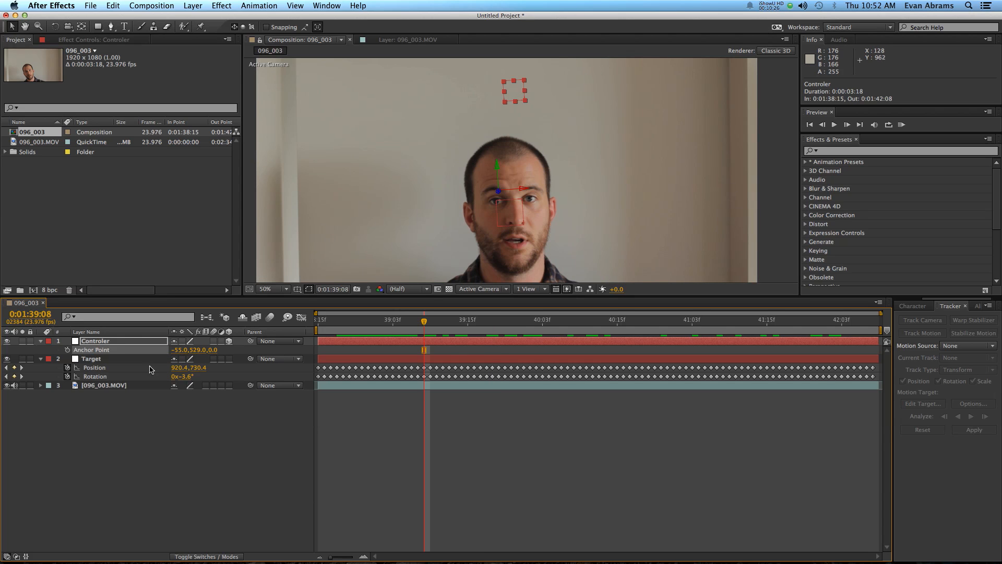
{"action": "left_click_drag", "start_coordinate": [195, 350], "coordinate": [188, 349]}
{"action": "scroll", "coordinate": [500, 108], "scroll_direction": "down", "scroll_amount": 2}
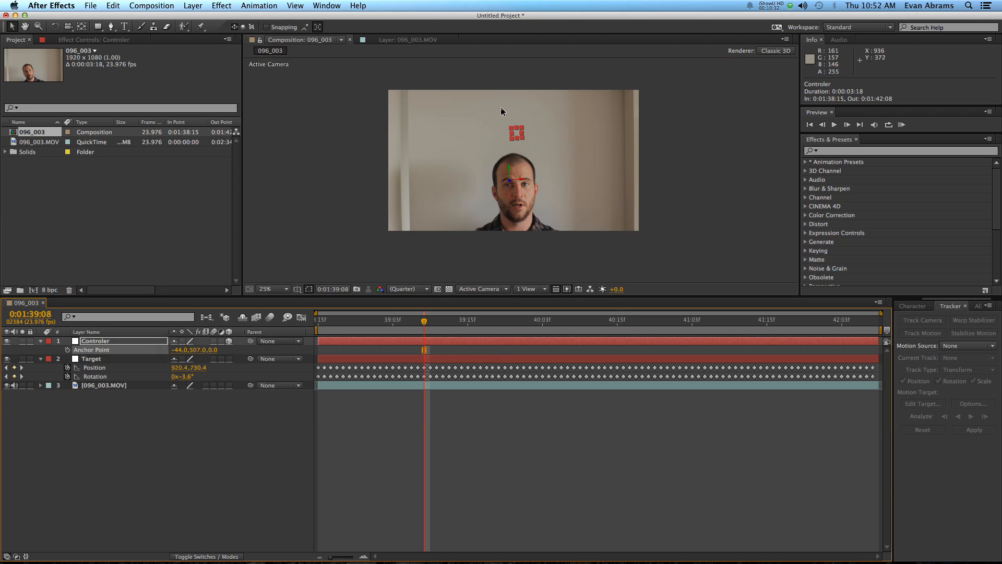
{"action": "left_click", "coordinate": [509, 426]}
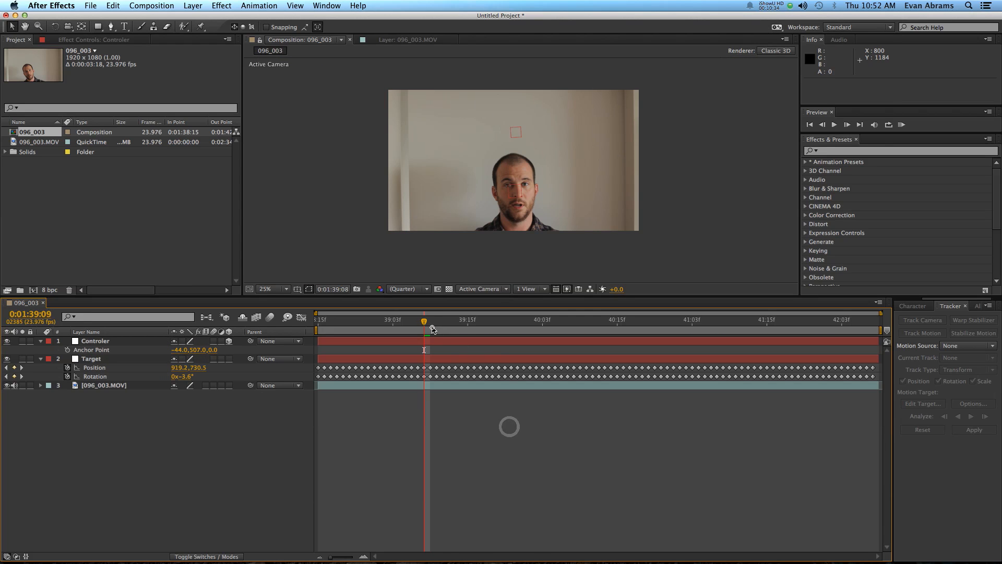
- Check how the offset Controler null follows the head over time and set the current time to 0:01:39:07
{"action": "left_click_drag", "start_coordinate": [431, 325], "coordinate": [481, 318]}
{"action": "key", "text": "space"}
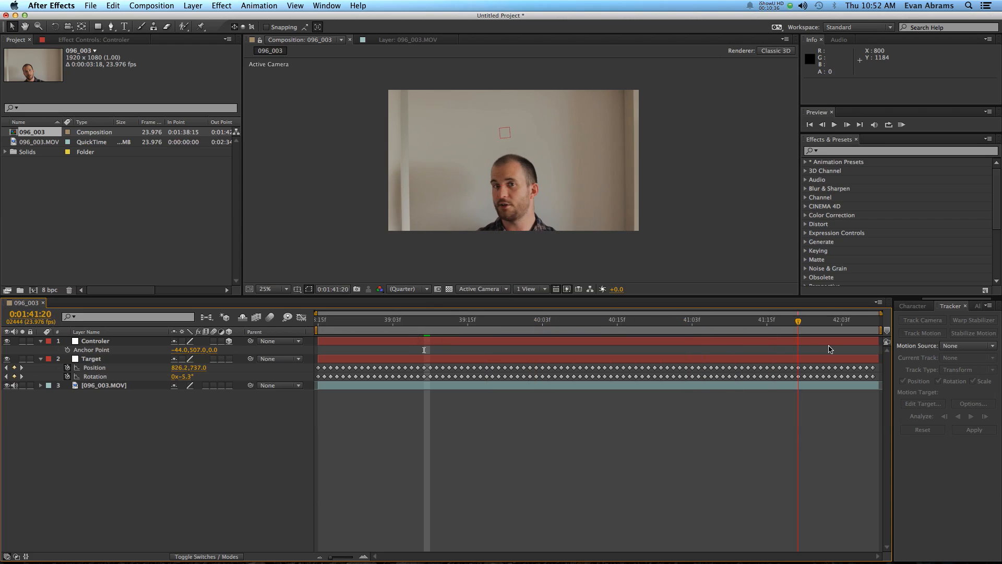
{"action": "left_click_drag", "start_coordinate": [585, 344], "coordinate": [375, 349]}
{"action": "scroll", "coordinate": [535, 172], "scroll_direction": "up", "scroll_amount": 2}
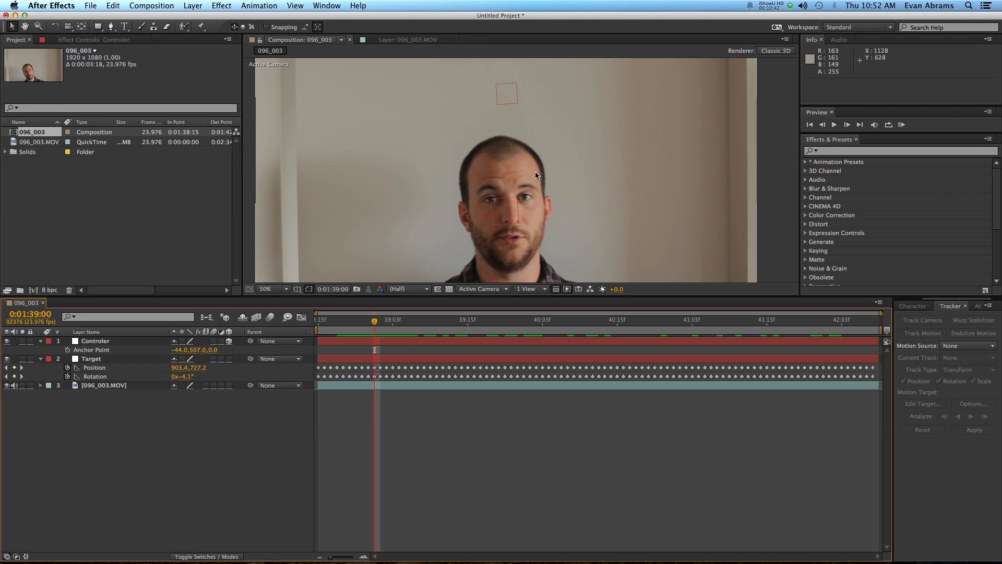
{"action": "scroll", "coordinate": [397, 126], "scroll_direction": "down", "scroll_amount": 2}
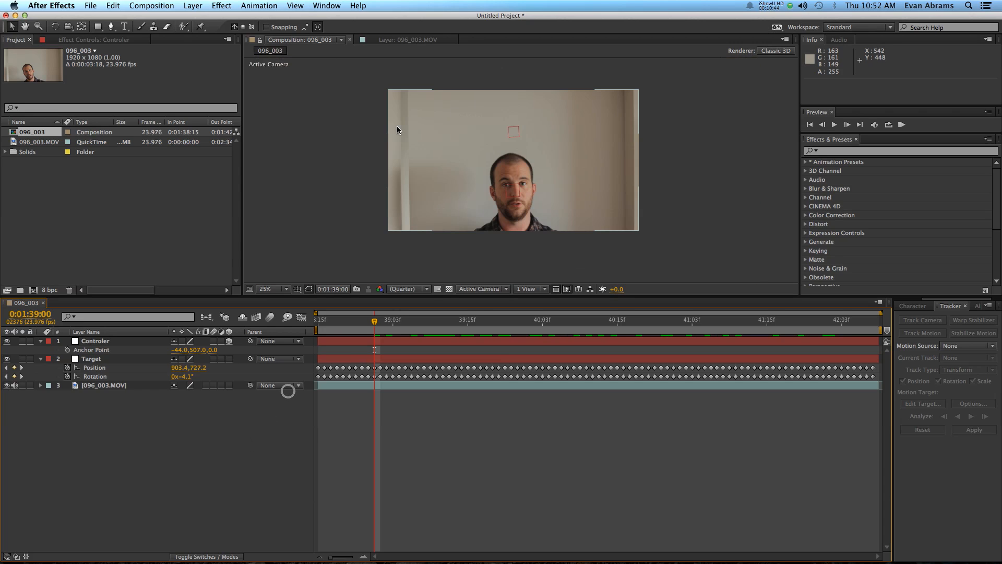
{"action": "left_click_drag", "start_coordinate": [387, 324], "coordinate": [419, 335]}
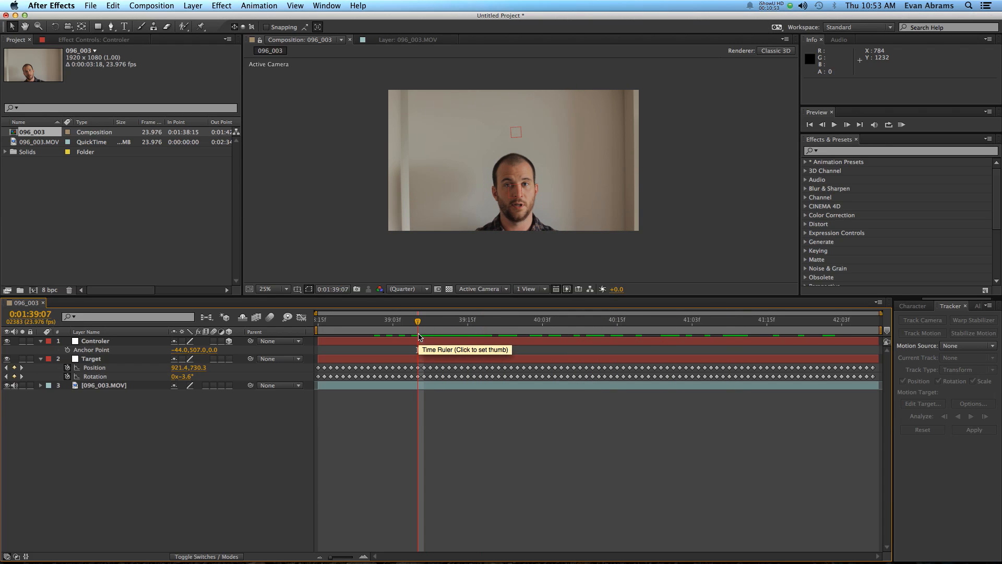
- Create a text layer reading "Stuff!" and scale it up to about 486%
{"action": "right_click", "coordinate": [229, 439]}
{"action": "mouse_move", "coordinate": [231, 442]}
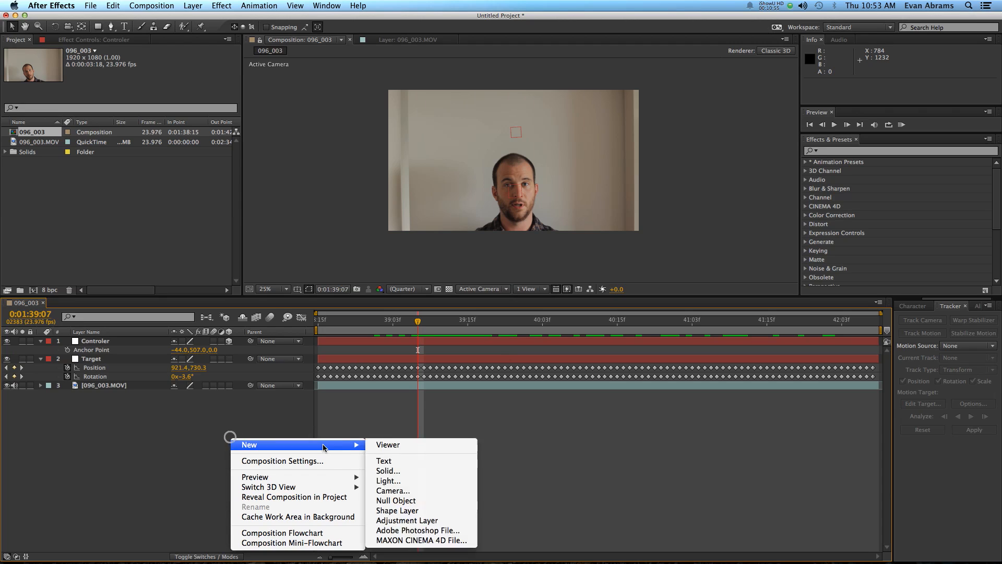
{"action": "left_click", "coordinate": [392, 462]}
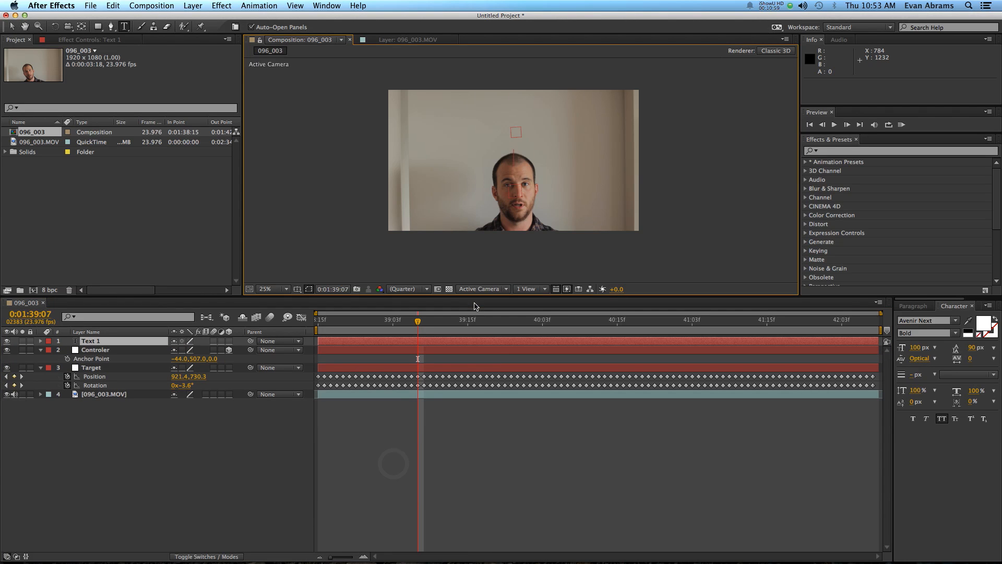
{"action": "type", "text": "Stuff!v"}
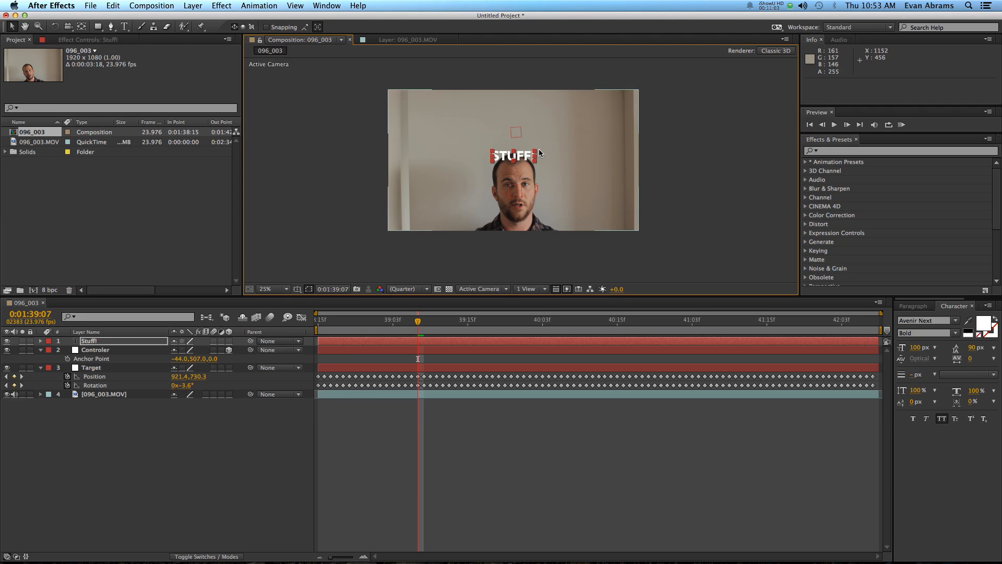
{"action": "left_click_drag", "start_coordinate": [535, 151], "coordinate": [586, 119]}
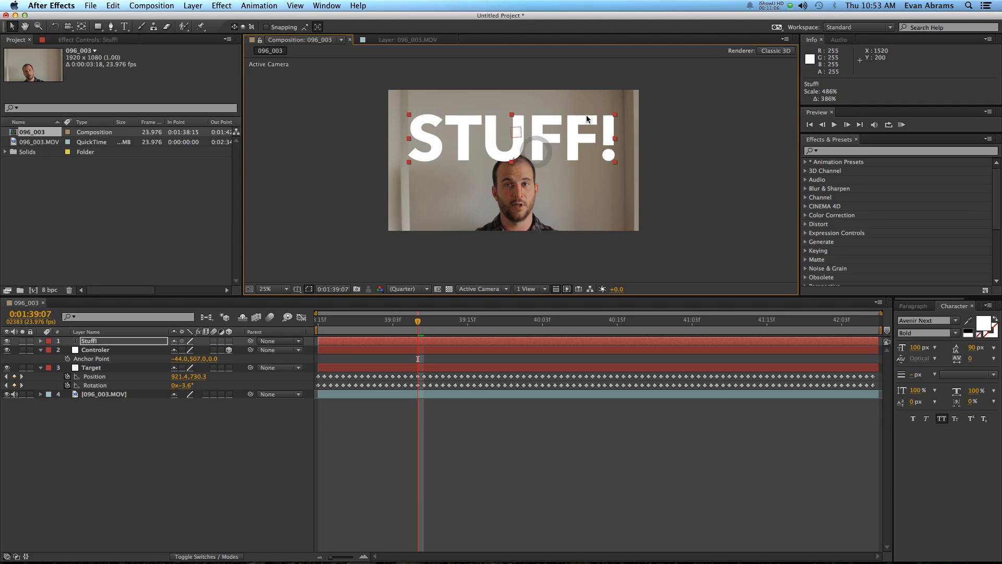
- Align the Stuff! text layer to the horizontal and vertical centre of the composition
{"action": "left_click", "coordinate": [914, 306]}
{"action": "left_click", "coordinate": [951, 306]}
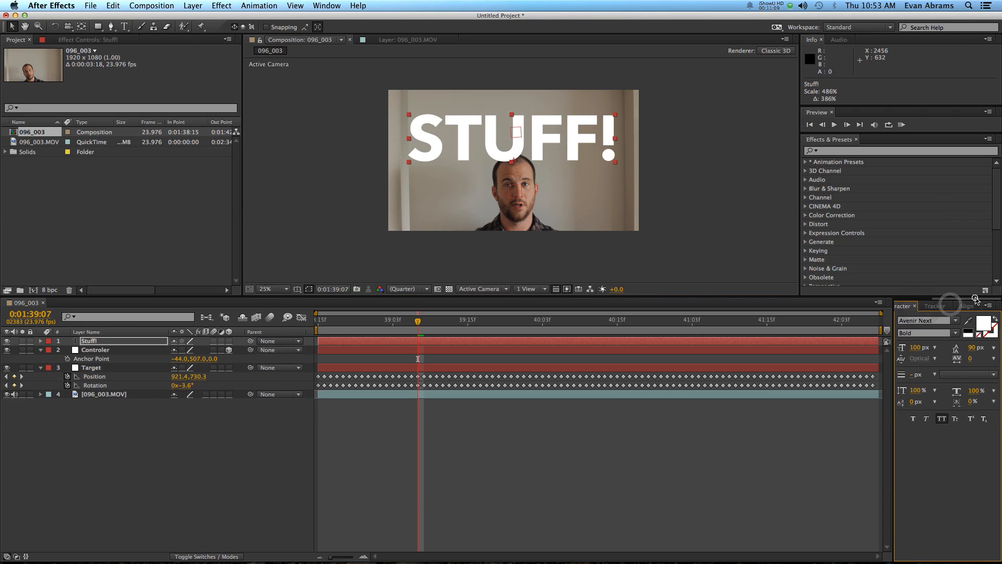
{"action": "left_click", "coordinate": [984, 305]}
{"action": "left_click", "coordinate": [965, 306]}
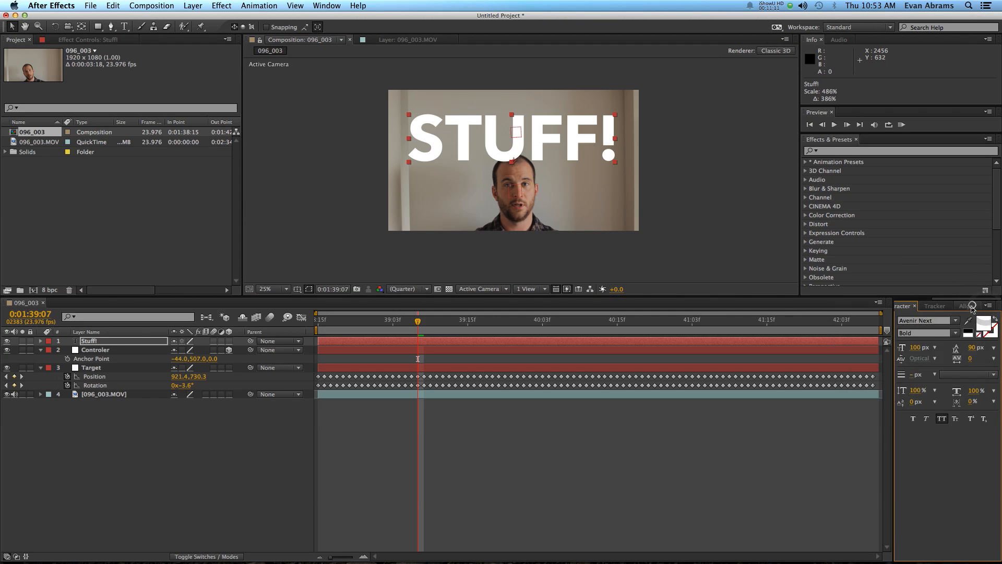
{"action": "left_click", "coordinate": [965, 306]}
{"action": "left_click", "coordinate": [974, 329]}
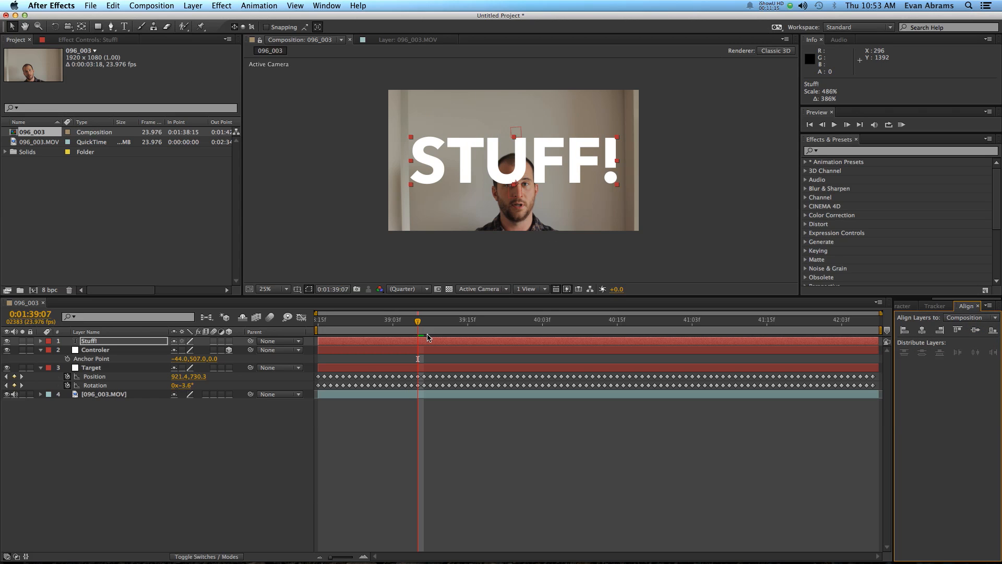
- Pre-compose the Stuff! layer as SIGN, moving all attributes into the new composition, and make SIGN a 3D layer
{"action": "right_click", "coordinate": [426, 340]}
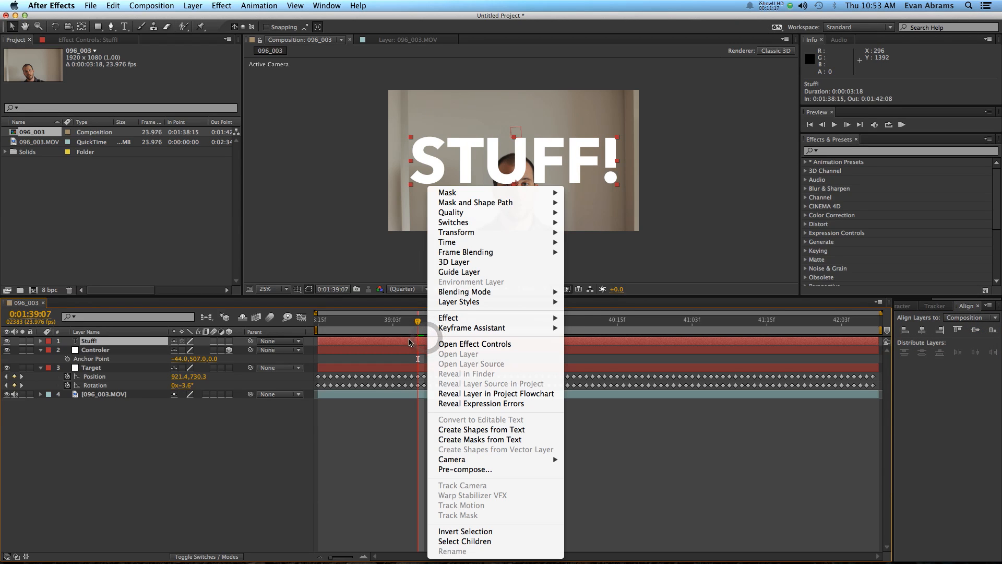
{"action": "left_click", "coordinate": [470, 468]}
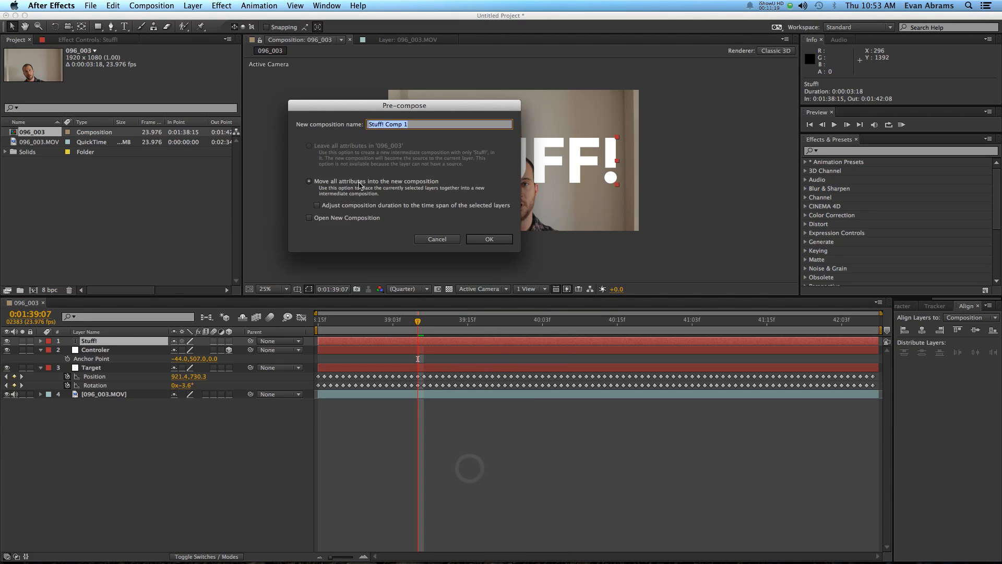
{"action": "type", "text": "SIGN"}
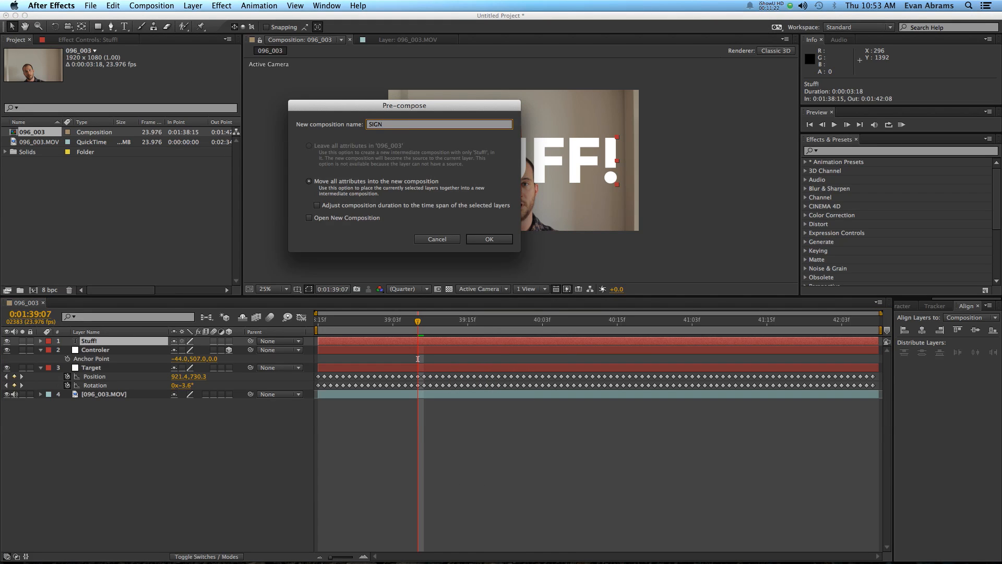
{"action": "key", "text": "Return"}
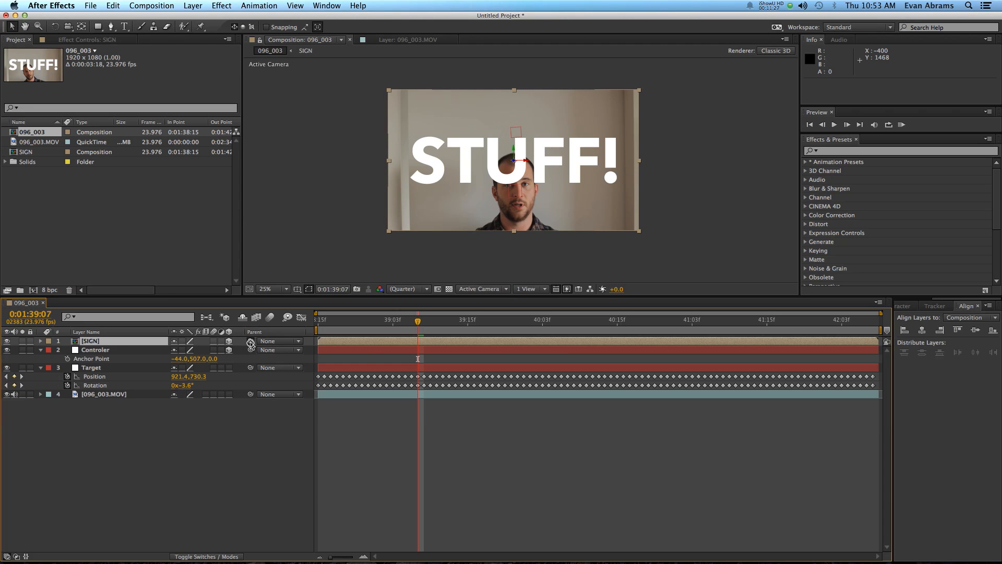
- Parent the SIGN layer to Controler and reveal SIGN's modified transform properties
{"action": "left_click_drag", "start_coordinate": [250, 342], "coordinate": [147, 352]}
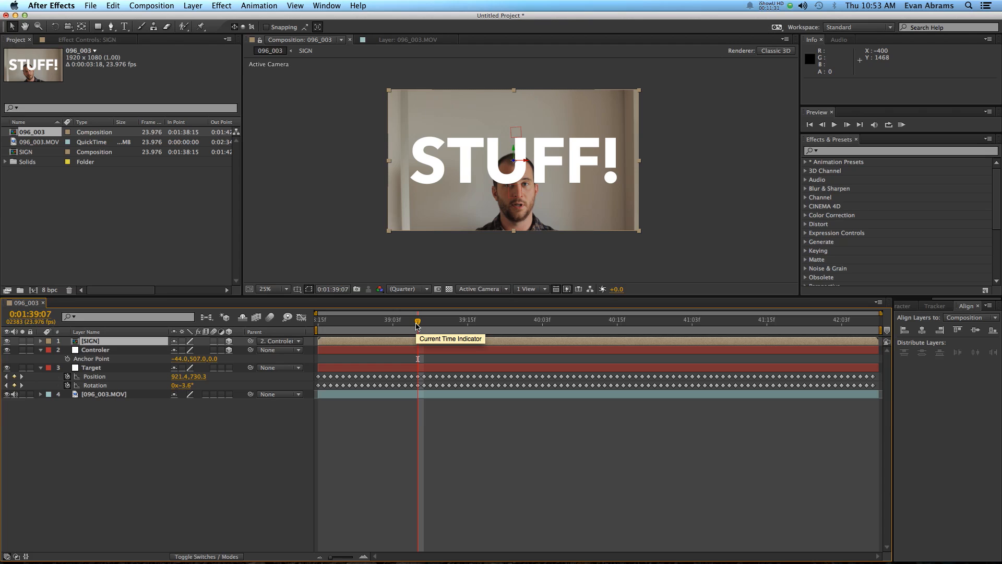
{"action": "key", "text": "u"}
{"action": "key", "text": "u"}
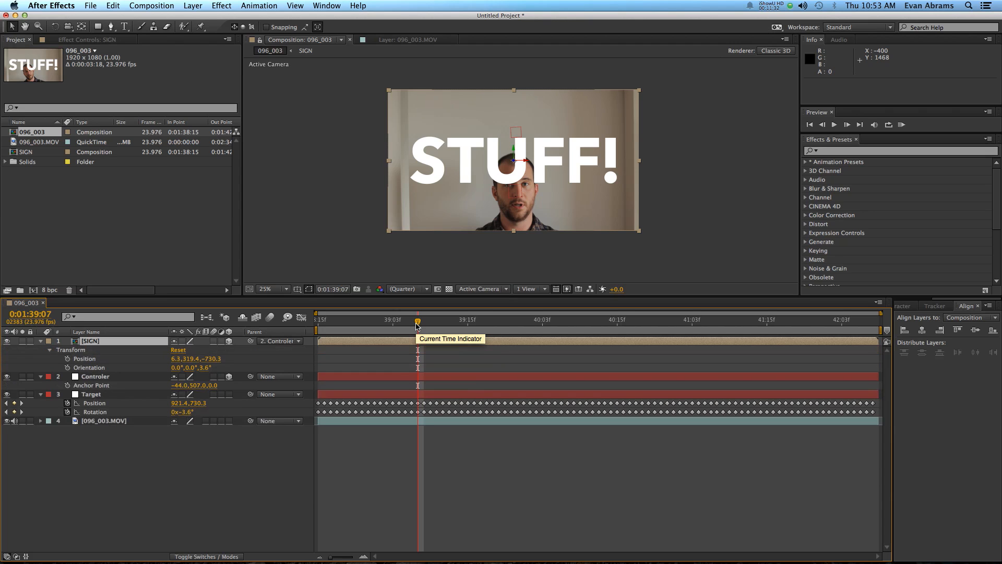
- Set the SIGN layer's Orientation to 0°, 0°, 0° and its Position to 0, 0, 0
{"action": "left_click", "coordinate": [207, 369]}
{"action": "type", "text": "0"}
{"action": "key", "text": "Return"}
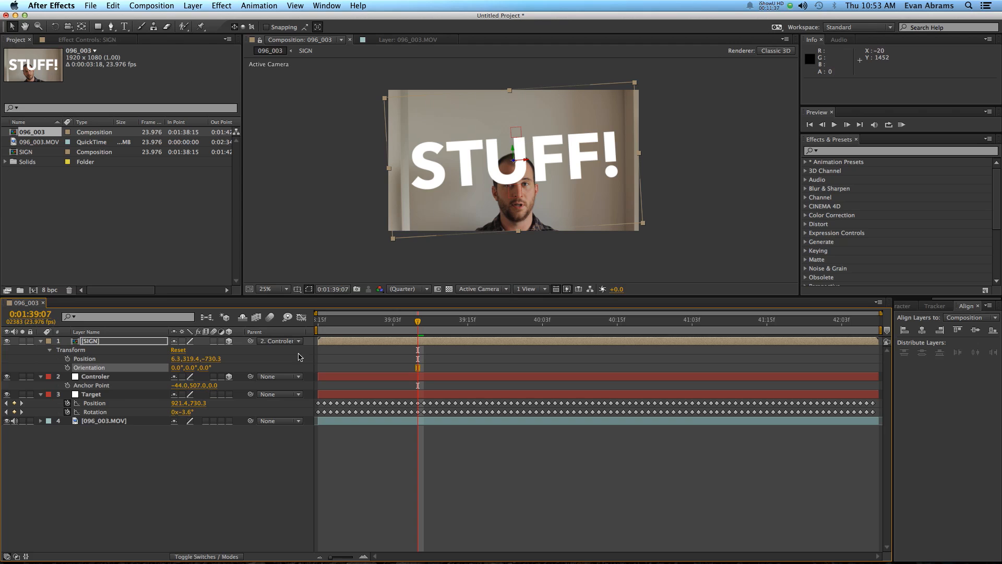
{"action": "left_click", "coordinate": [173, 358]}
{"action": "type", "text": "0"}
{"action": "key", "text": "Tab"}
{"action": "type", "text": "0"}
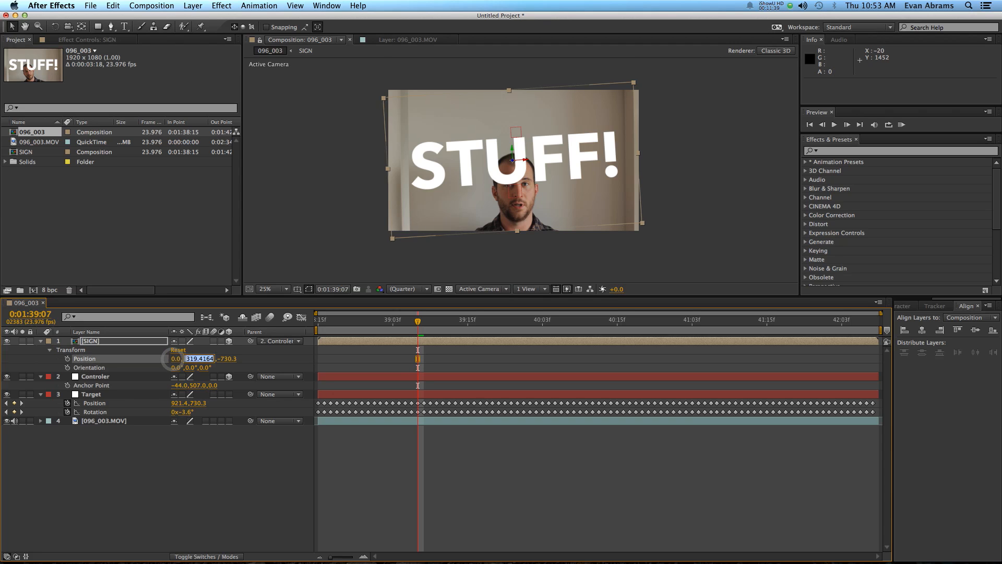
{"action": "key", "text": "Tab"}
{"action": "type", "text": "0"}
{"action": "key", "text": "Return"}
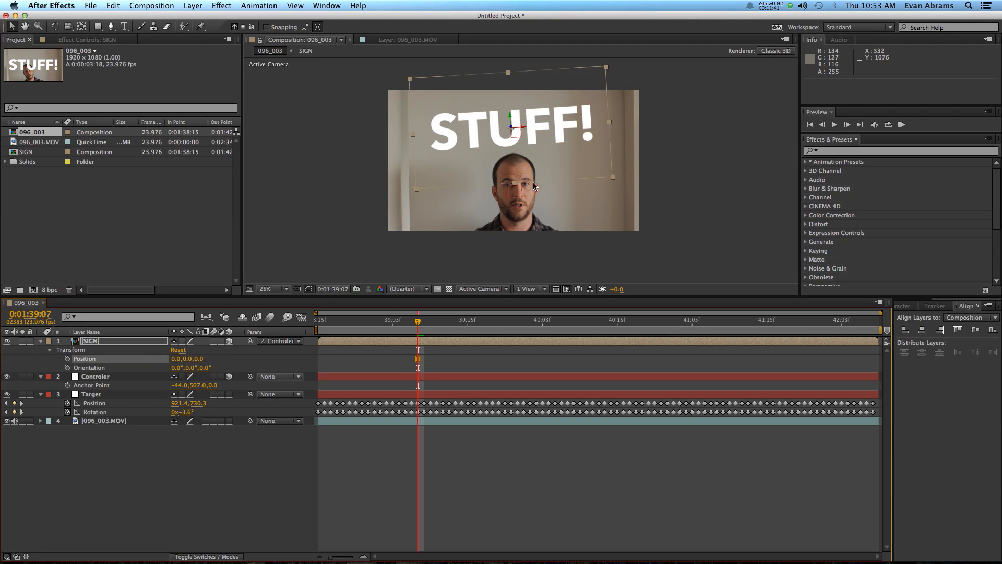
- Scrub through the 096_003 timeline around 0:01:39:08 to check how the SIGN layer follows the head
{"action": "left_click", "coordinate": [379, 342]}
{"action": "left_click", "coordinate": [430, 322]}
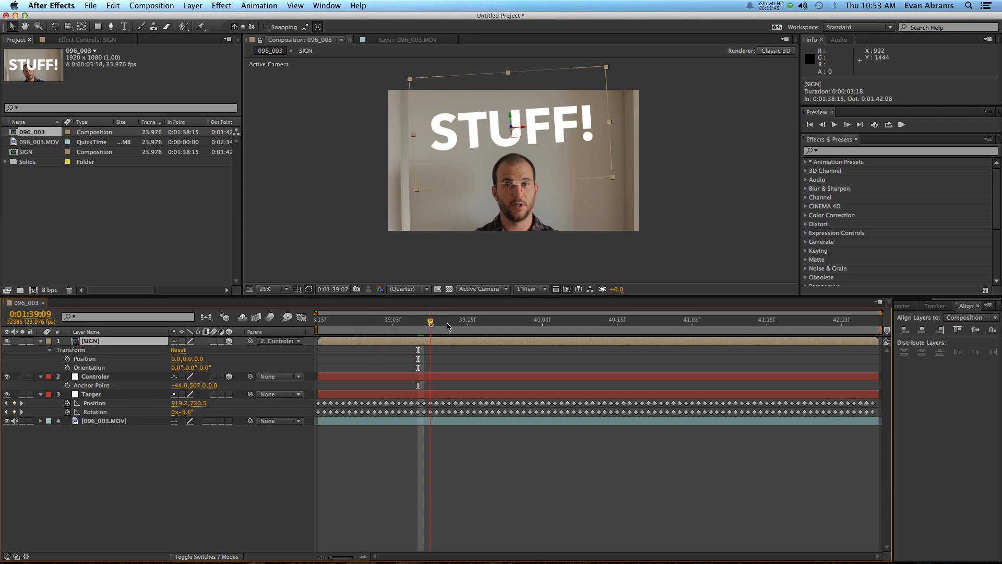
{"action": "left_click_drag", "start_coordinate": [448, 326], "coordinate": [424, 339]}
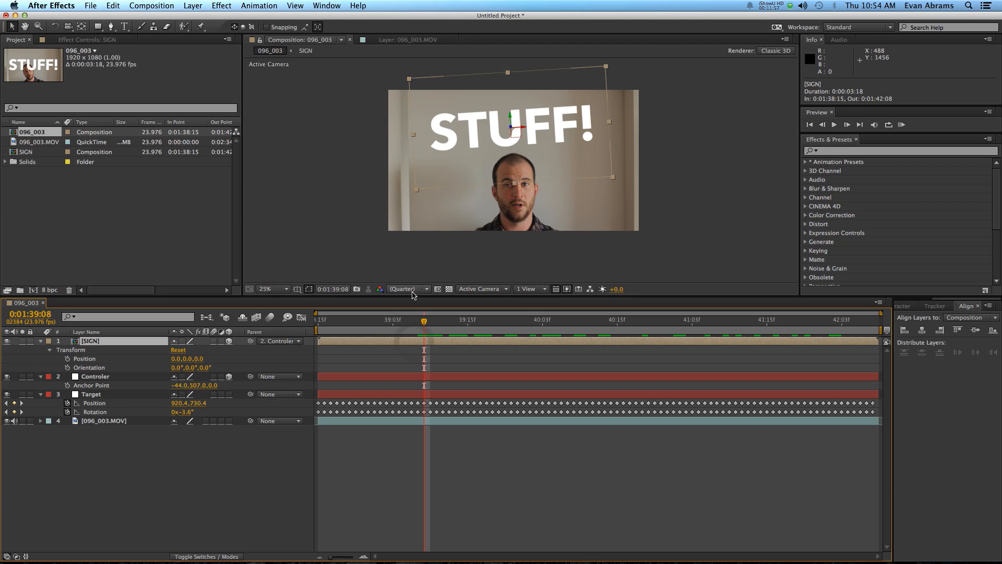
{"action": "left_click_drag", "start_coordinate": [425, 322], "coordinate": [444, 355]}
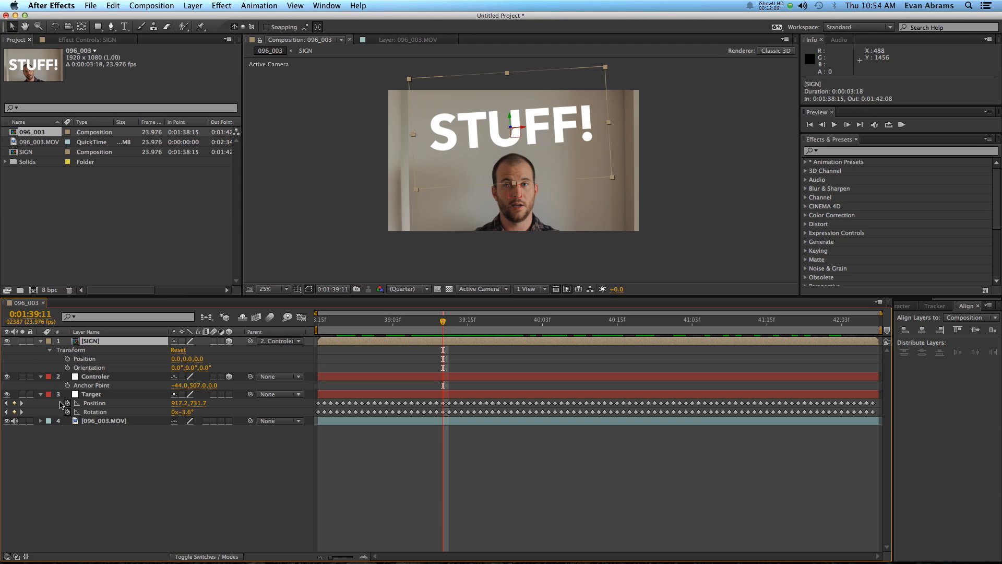
- Show only the Target null's Scale property and set the current time to 0:01:39:08
{"action": "left_click", "coordinate": [85, 396]}
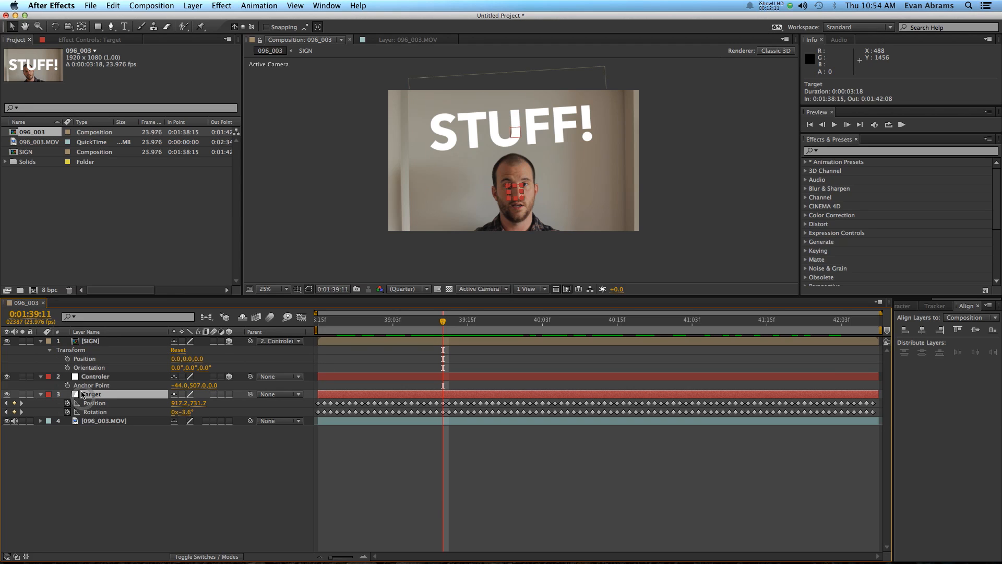
{"action": "key", "text": "s"}
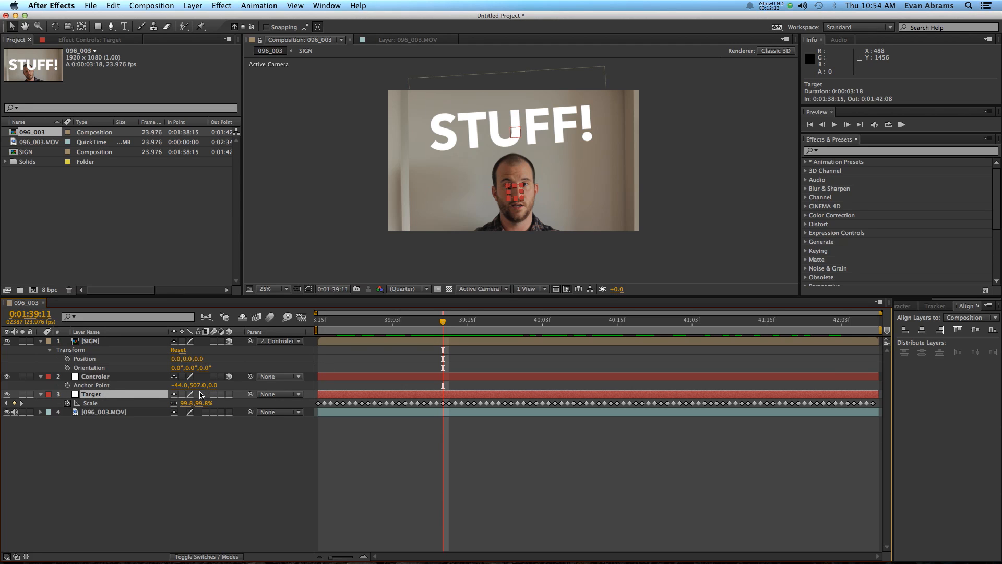
{"action": "left_click_drag", "start_coordinate": [443, 322], "coordinate": [424, 335]}
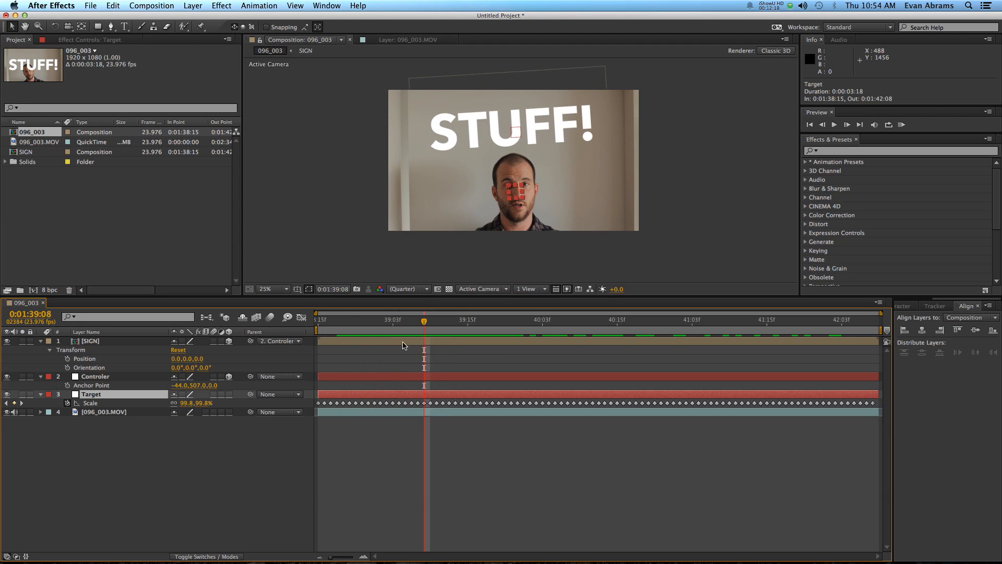
- Reveal the SIGN layer's rotation properties, try a Y Rotation of -52°, and undo that rotation
{"action": "left_click", "coordinate": [500, 136]}
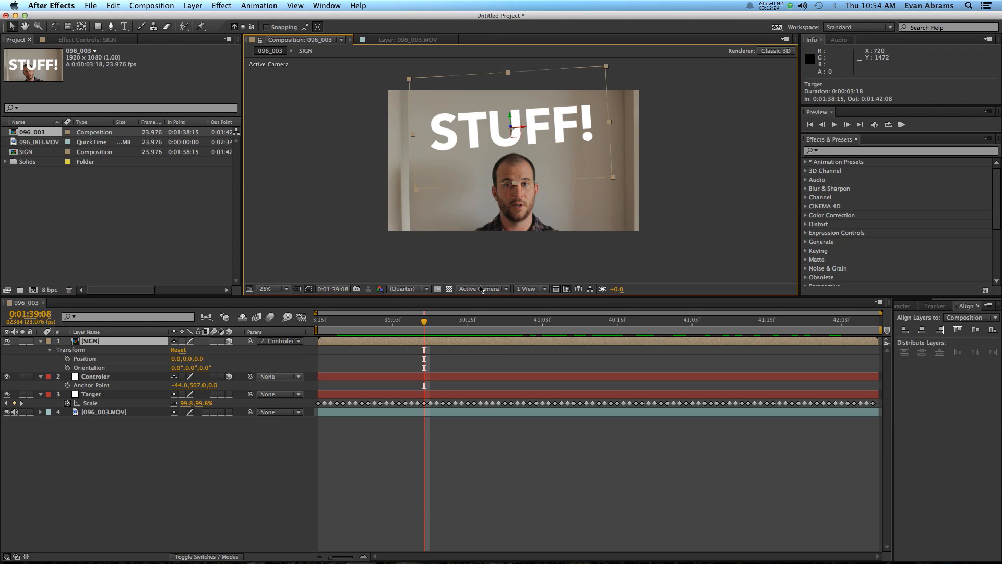
{"action": "key", "text": "r"}
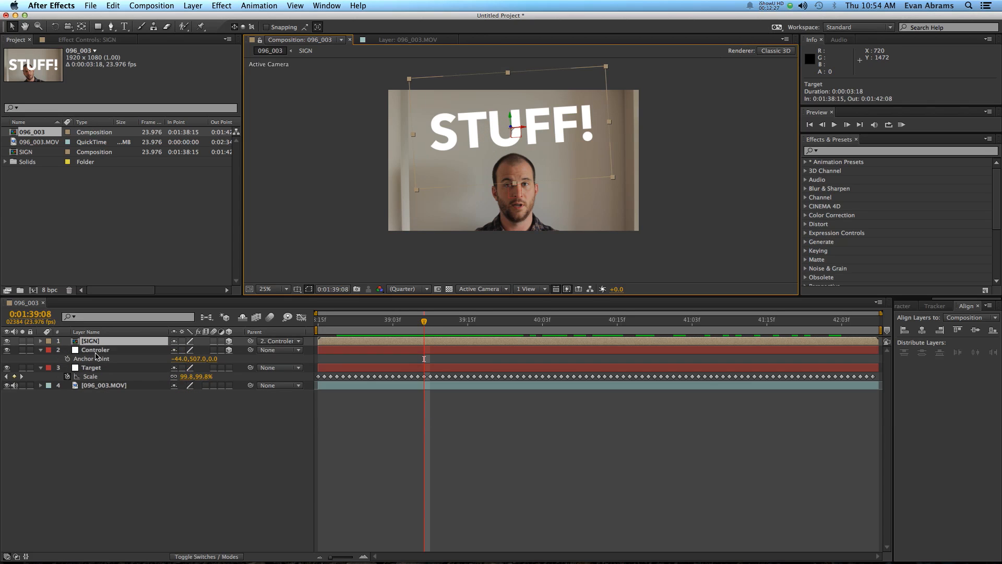
{"action": "left_click", "coordinate": [68, 367]}
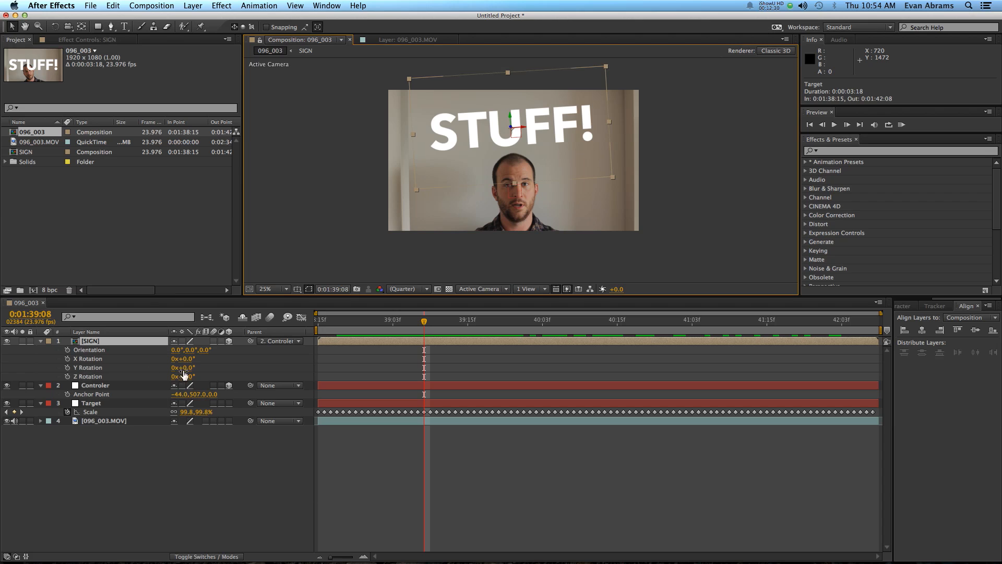
{"action": "left_click_drag", "start_coordinate": [182, 368], "coordinate": [165, 376]}
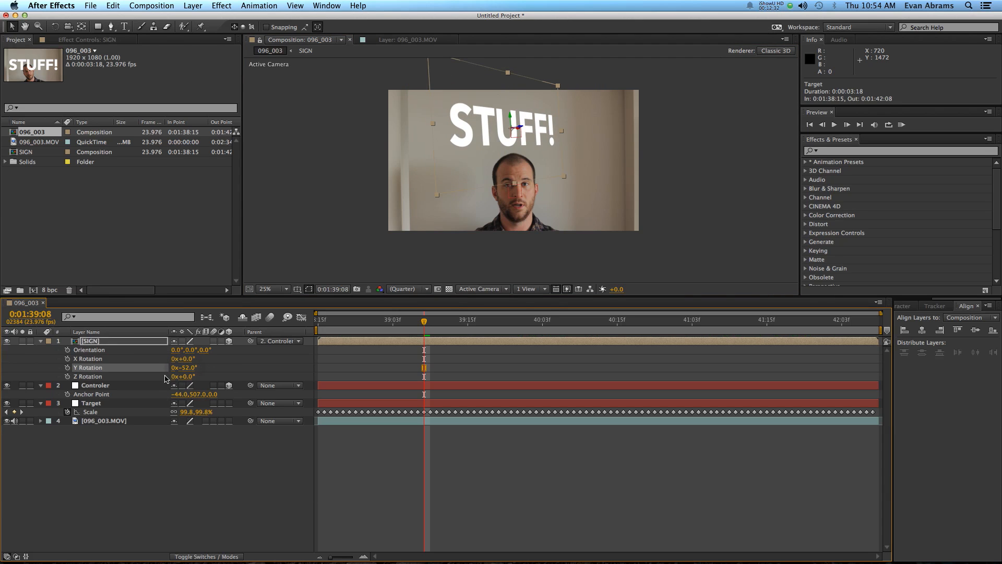
{"action": "key", "text": "super+z"}
- Add the expression 100-thisComp.layer("Target").transform.scale[0] to the SIGN layer's Y Rotation
{"action": "left_click", "coordinate": [67, 367], "text": "alt"}
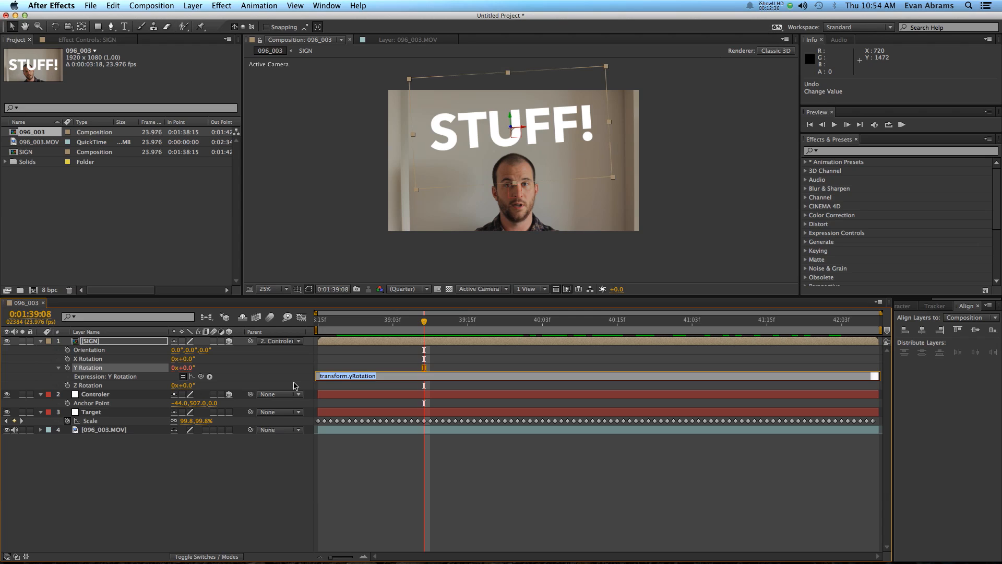
{"action": "type", "text": "100-"}
{"action": "left_click_drag", "start_coordinate": [201, 376], "coordinate": [146, 427]}
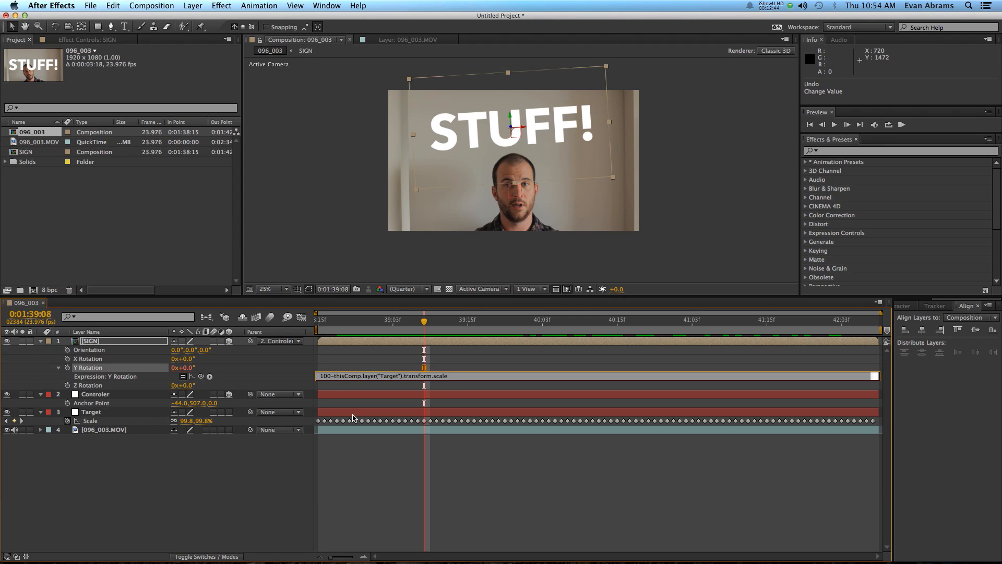
{"action": "key", "text": "KP_Enter"}
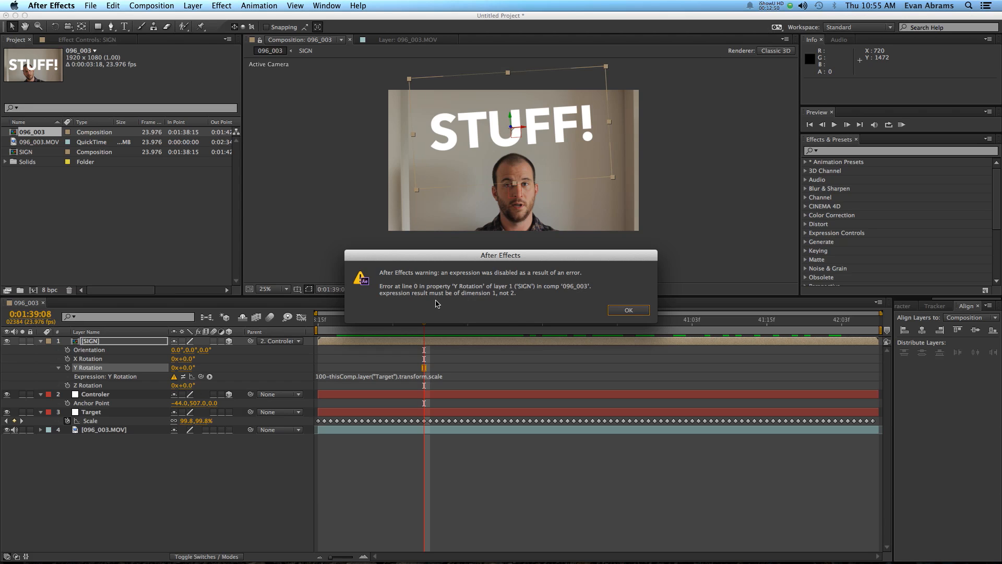
{"action": "left_click", "coordinate": [616, 306]}
{"action": "left_click", "coordinate": [482, 376]}
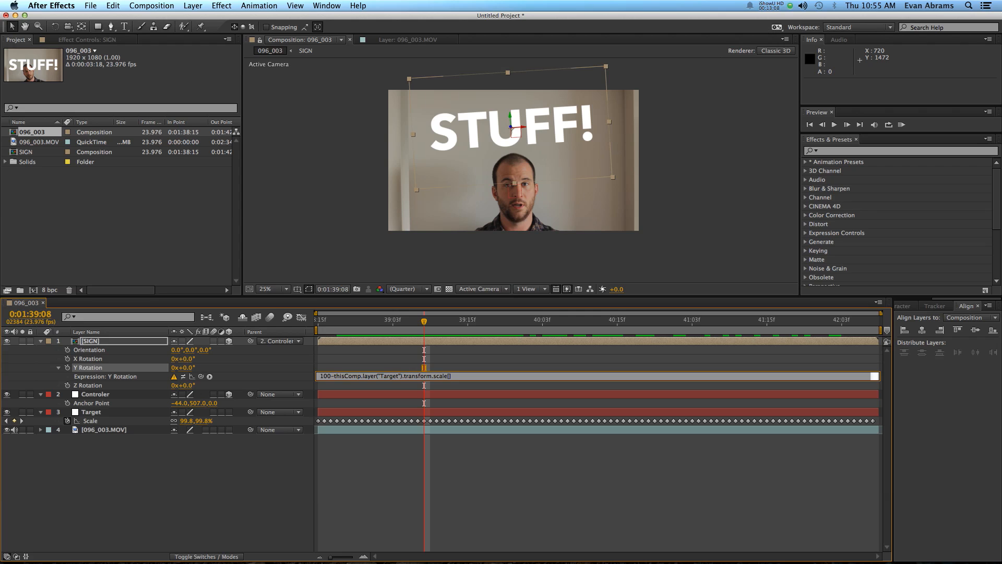
{"action": "key", "text": "KP_Enter"}
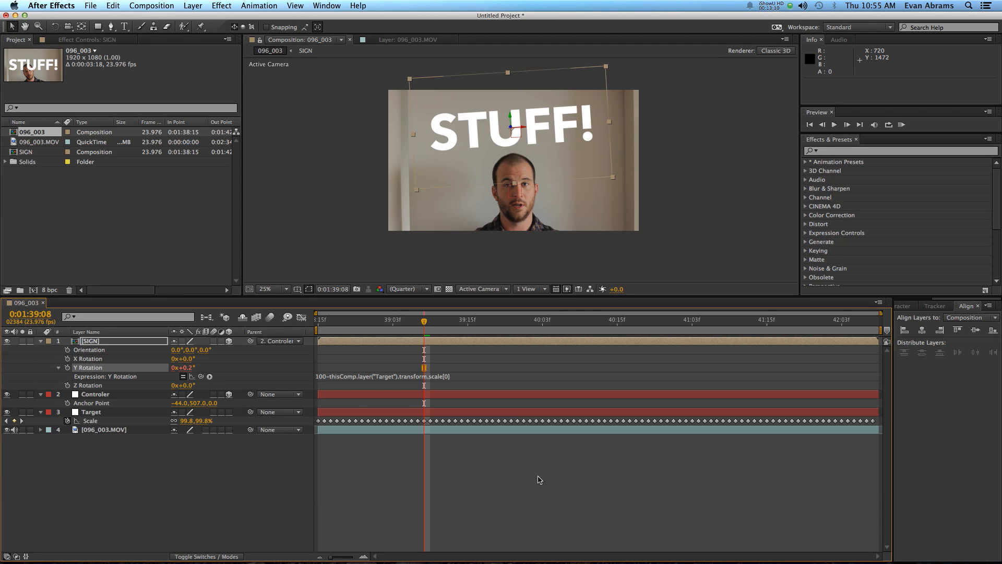
- Scrub and play the composition up to about 0:01:42:05 to check how the sign turns with the head
{"action": "left_click", "coordinate": [534, 457]}
{"action": "left_click_drag", "start_coordinate": [428, 326], "coordinate": [583, 342]}
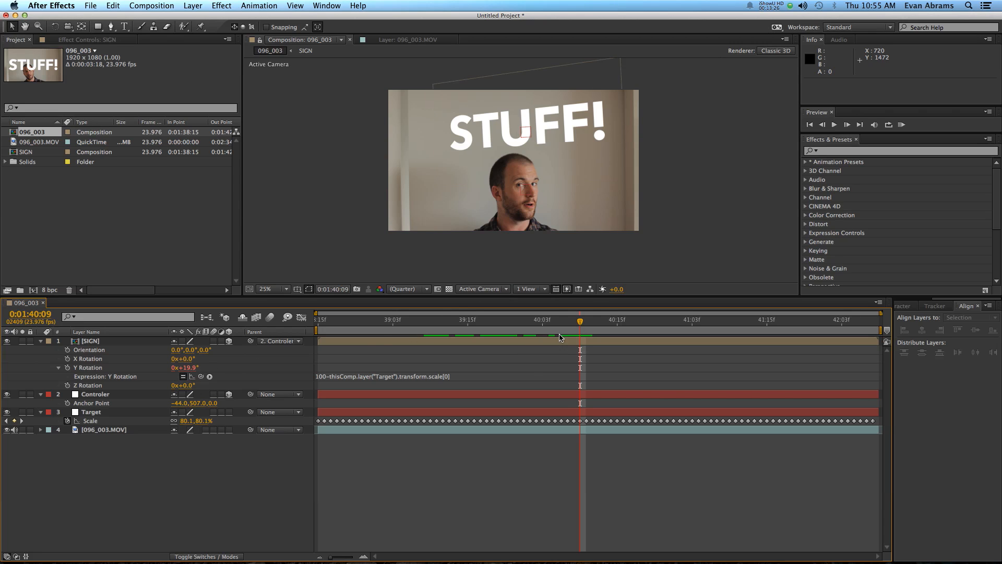
{"action": "left_click_drag", "start_coordinate": [580, 326], "coordinate": [573, 355]}
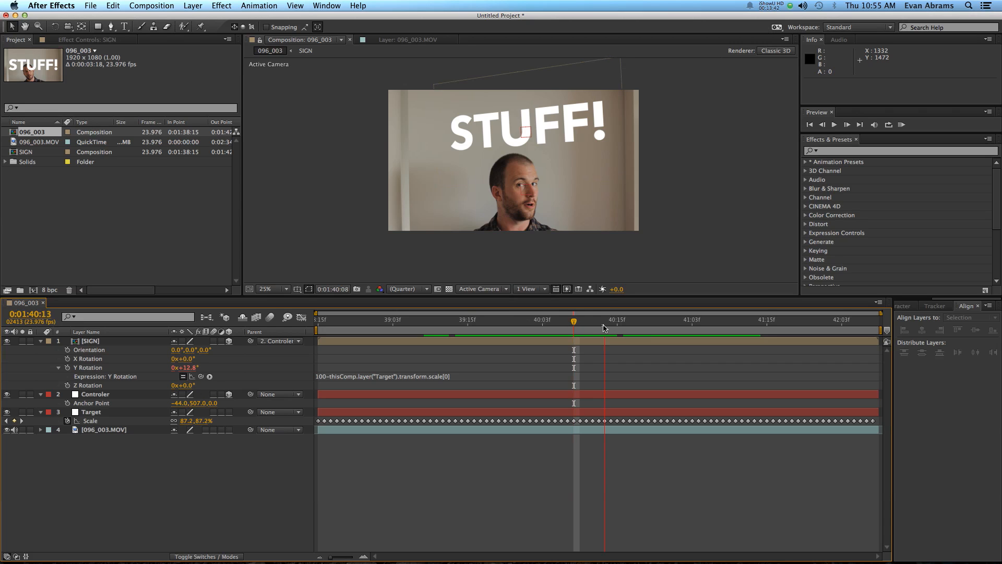
{"action": "key", "text": "space"}
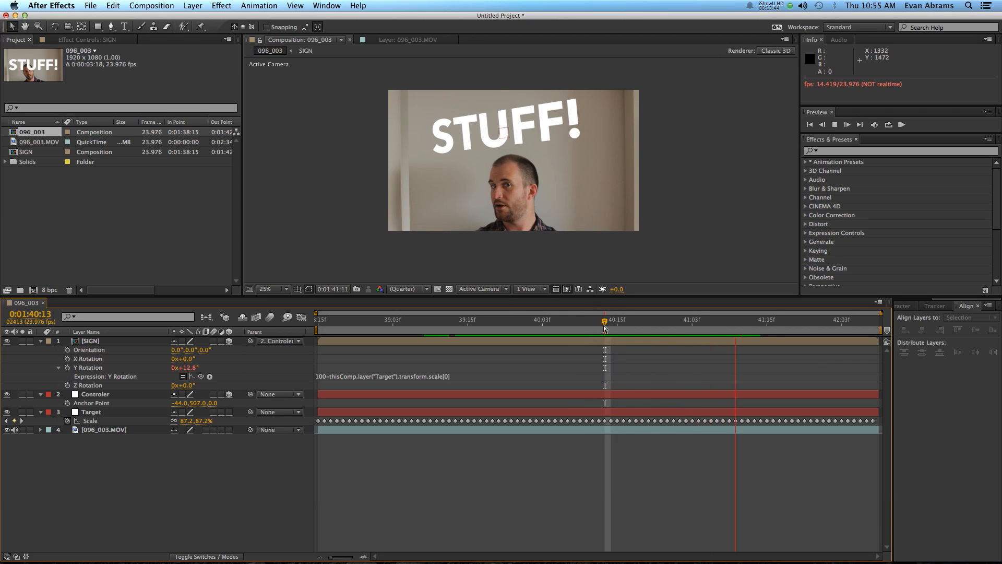
{"action": "key", "text": "space"}
{"action": "left_click_drag", "start_coordinate": [716, 325], "coordinate": [734, 365]}
{"action": "key", "text": "space"}
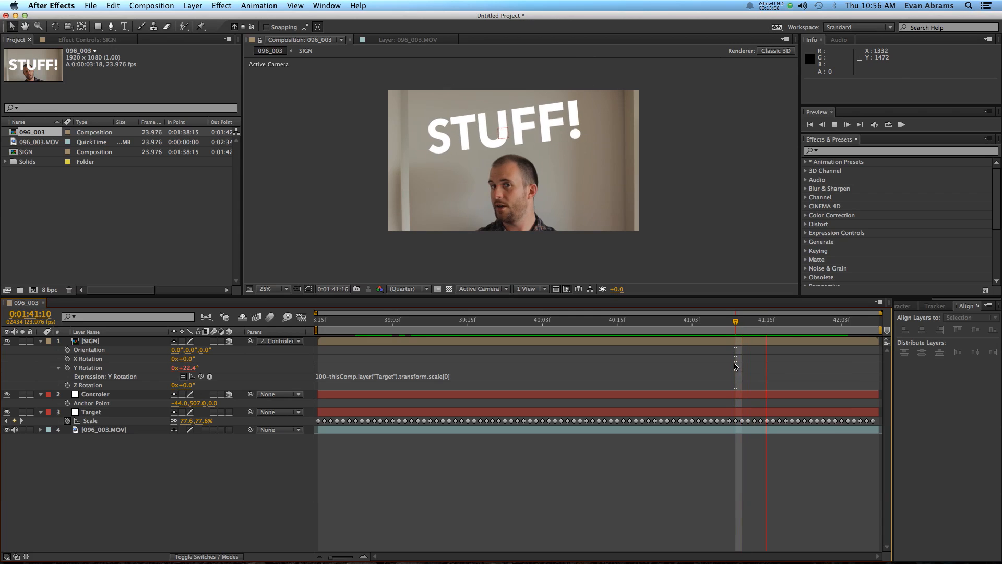
{"action": "key", "text": "space"}
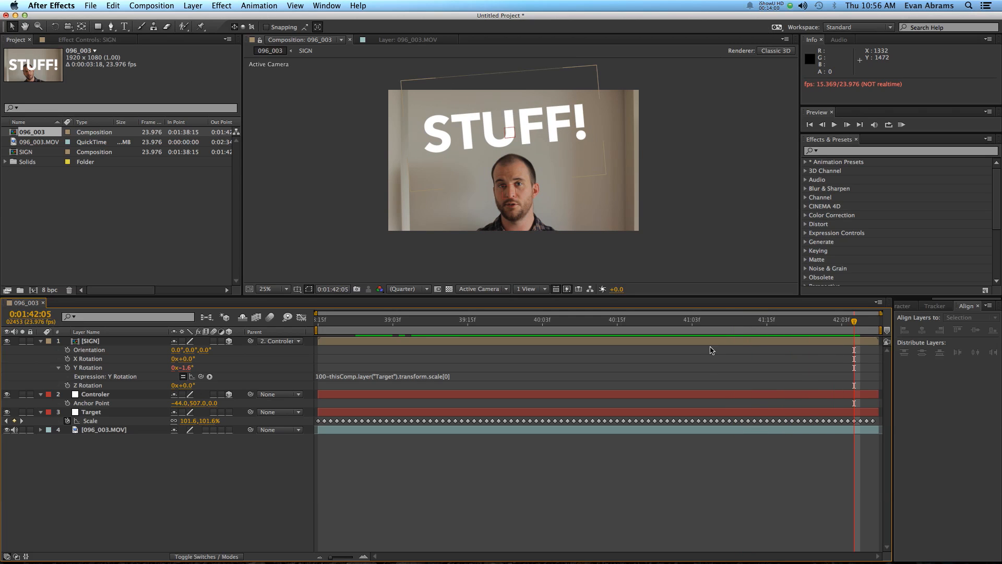
- Reveal the Target null's Position and Rotation properties alongside its Scale
{"action": "left_click", "coordinate": [321, 413]}
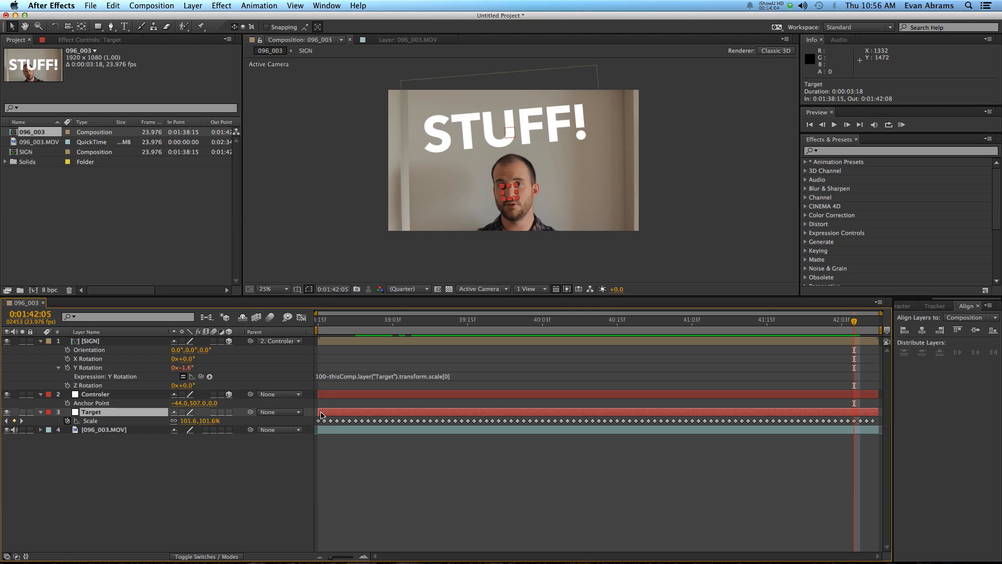
{"action": "key", "text": "shift+p"}
{"action": "key", "text": "shift+r"}
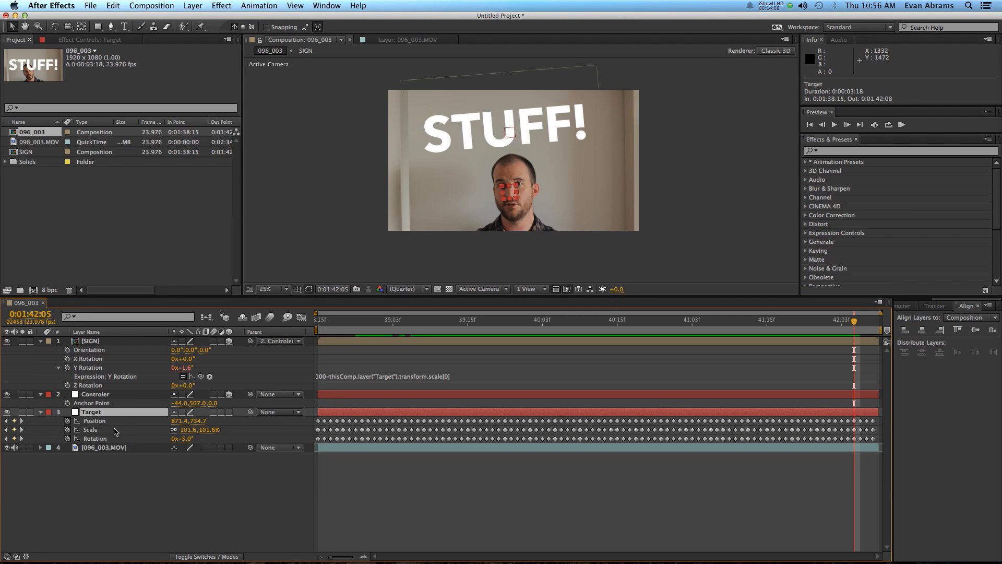
- View the Target null's Position, Scale and Rotation curves together as value graphs in the Graph Editor
{"action": "left_click", "coordinate": [111, 421]}
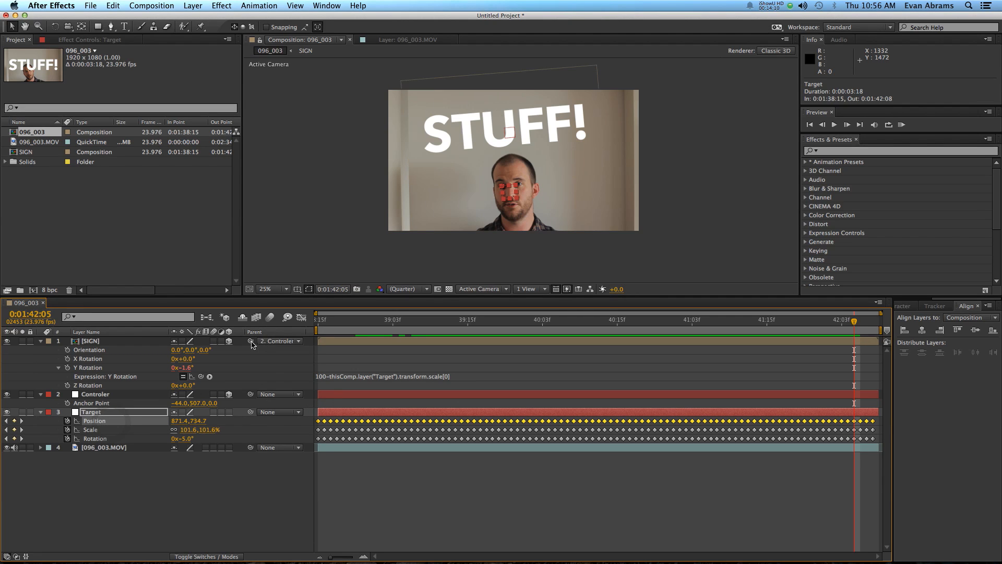
{"action": "left_click", "coordinate": [86, 439], "text": "shift"}
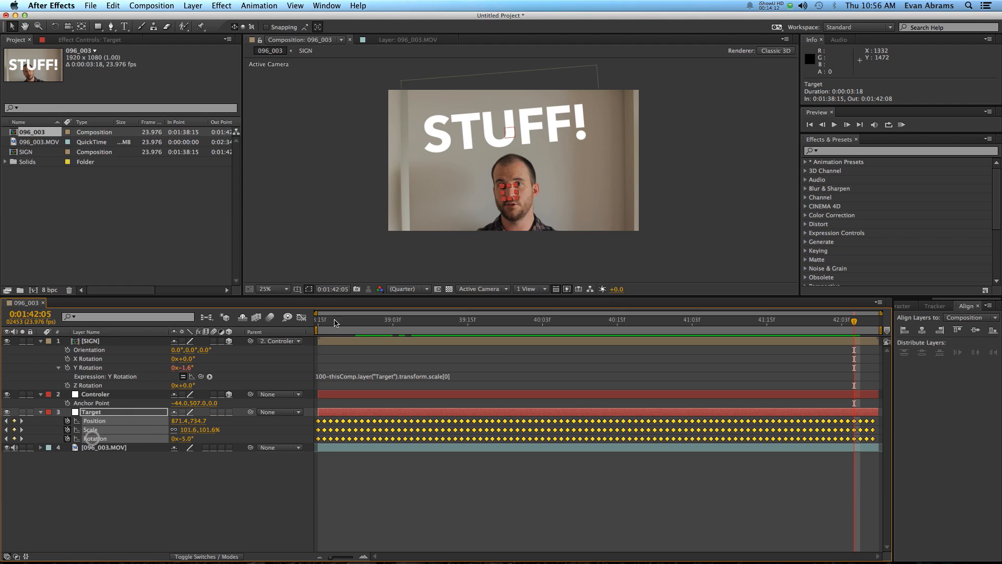
{"action": "left_click", "coordinate": [303, 317]}
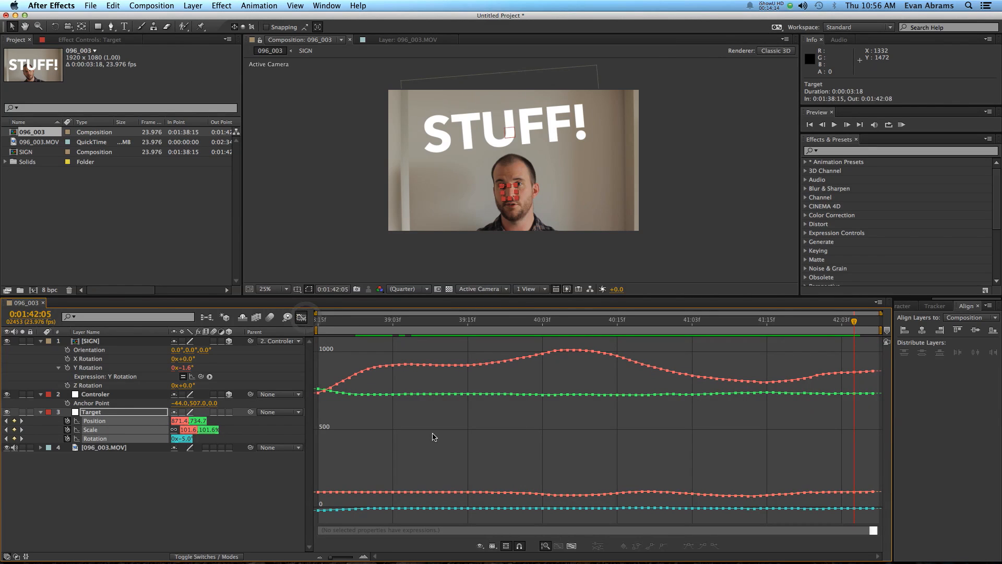
{"action": "left_click", "coordinate": [492, 545]}
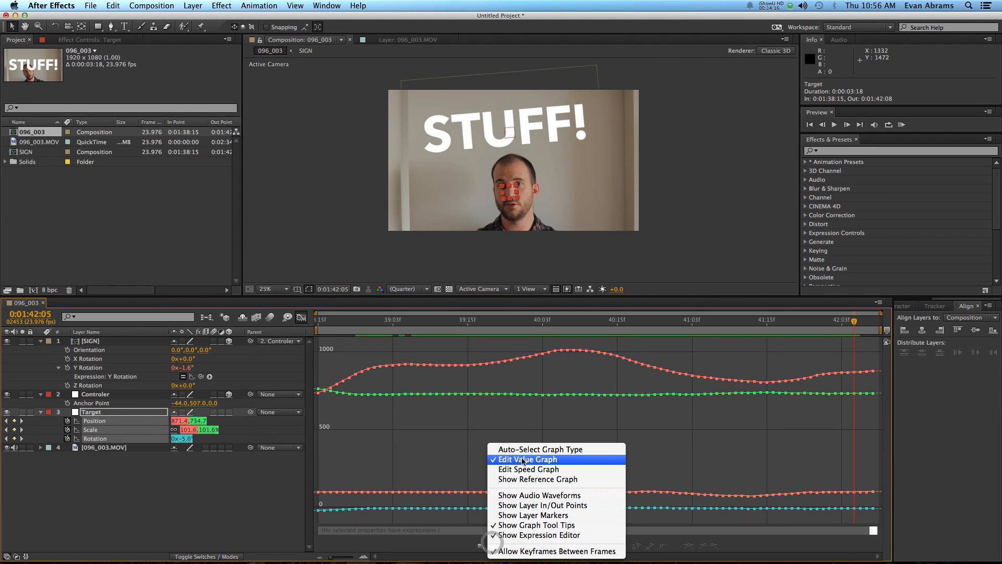
{"action": "left_click", "coordinate": [437, 470]}
{"action": "left_click", "coordinate": [182, 459]}
- Examine the Target null's Rotation curve at 0:01:41:19 and its Scale curve at 0:01:40:04, and return to the layer bar view
{"action": "left_click", "coordinate": [135, 438]}
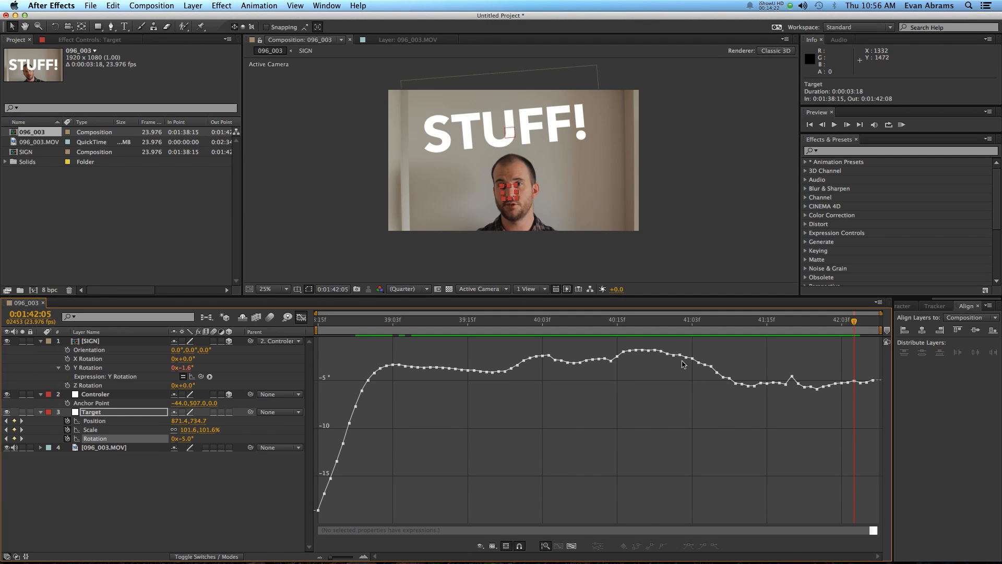
{"action": "left_click_drag", "start_coordinate": [823, 327], "coordinate": [791, 327]}
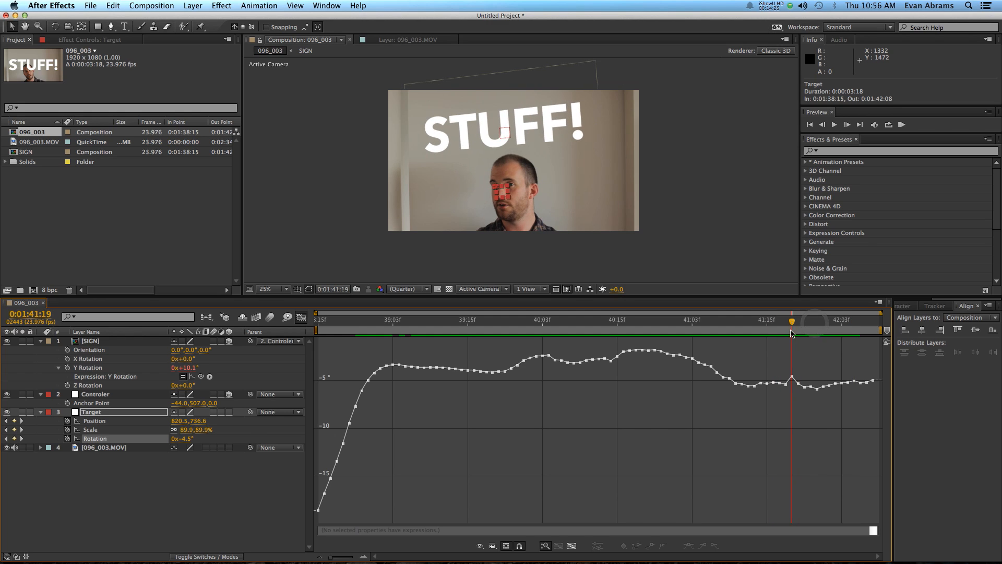
{"action": "left_click", "coordinate": [134, 430]}
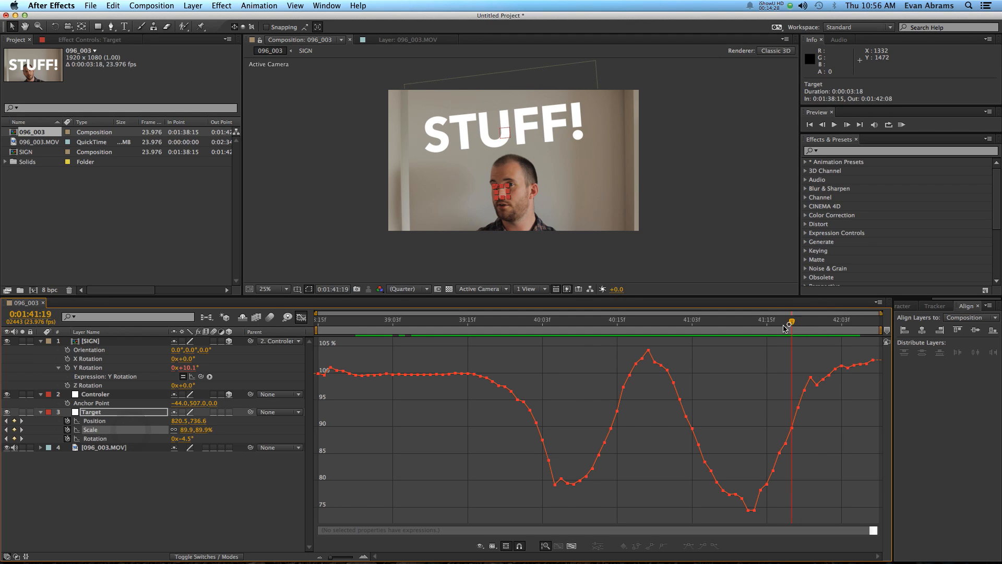
{"action": "left_click_drag", "start_coordinate": [784, 327], "coordinate": [548, 380]}
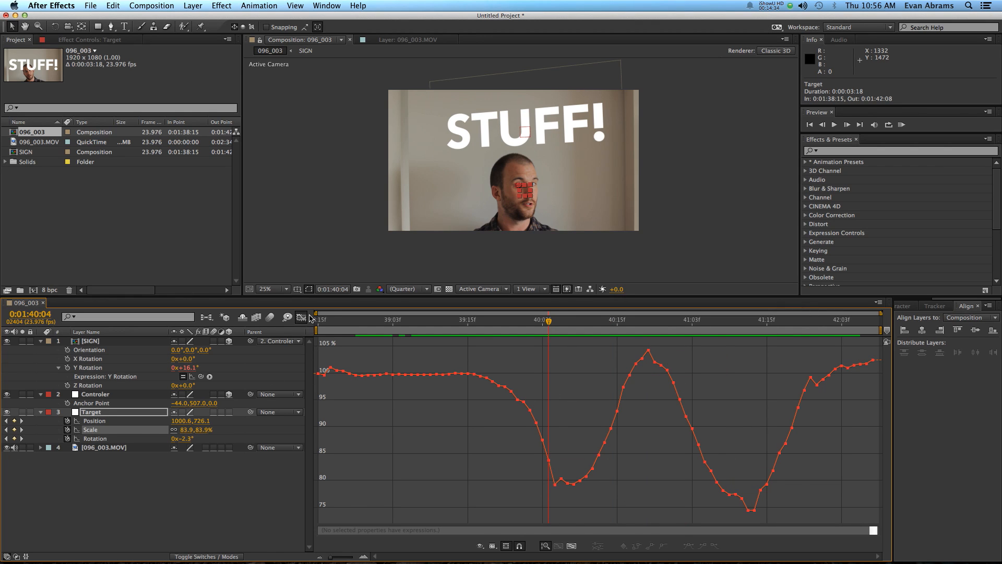
{"action": "left_click", "coordinate": [303, 318]}
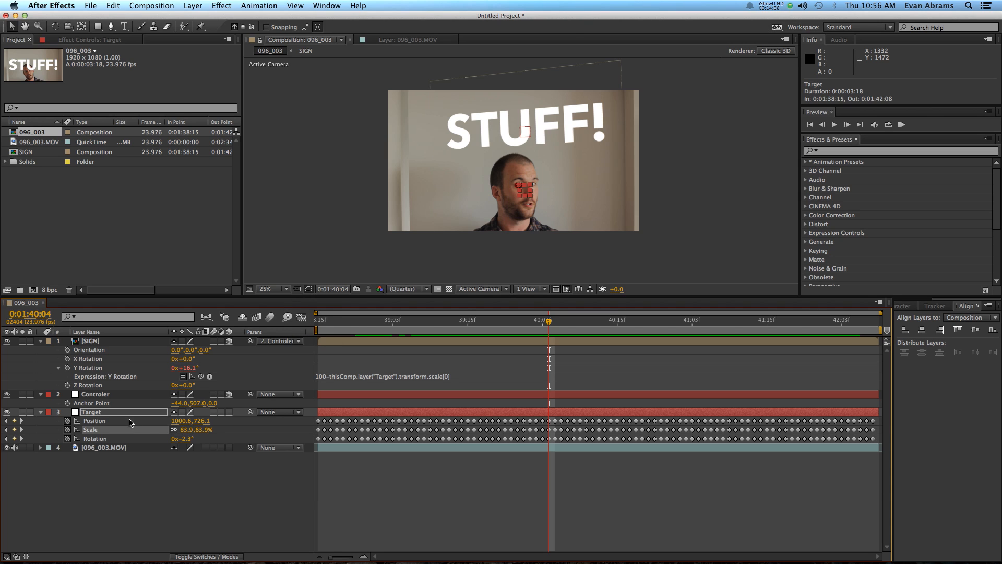
- Add the expression smooth(width=3/24, samples=5, t=time) to the Target null's Scale
{"action": "left_click", "coordinate": [68, 429], "text": "alt"}
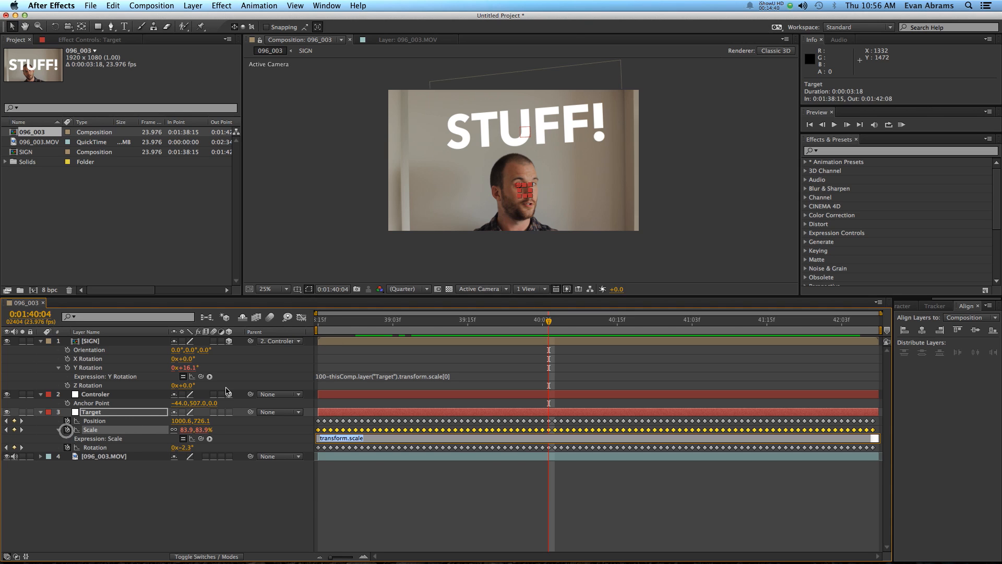
{"action": "type", "text": "smooth(width="}
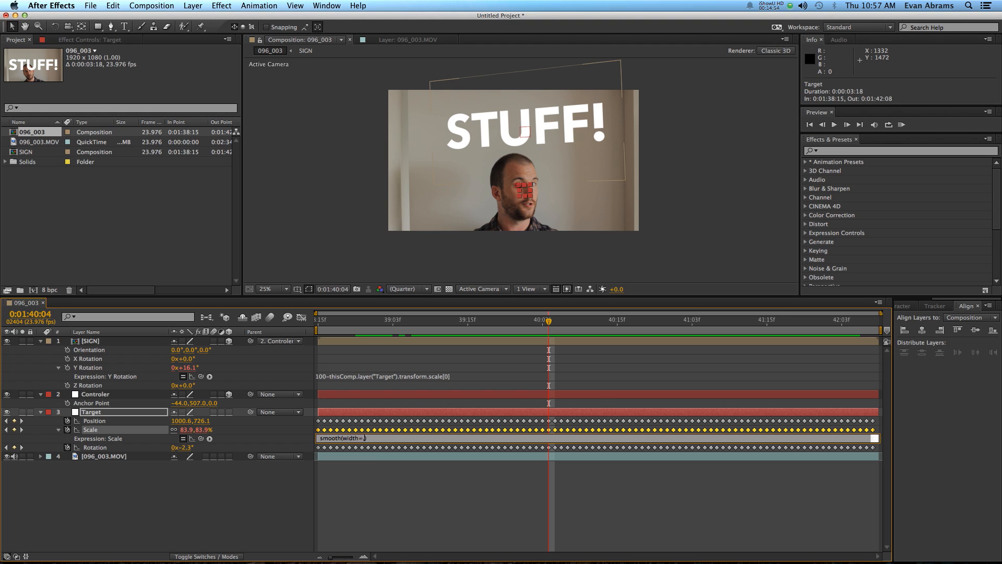
{"action": "type", "text": ", samples=, t=time"}
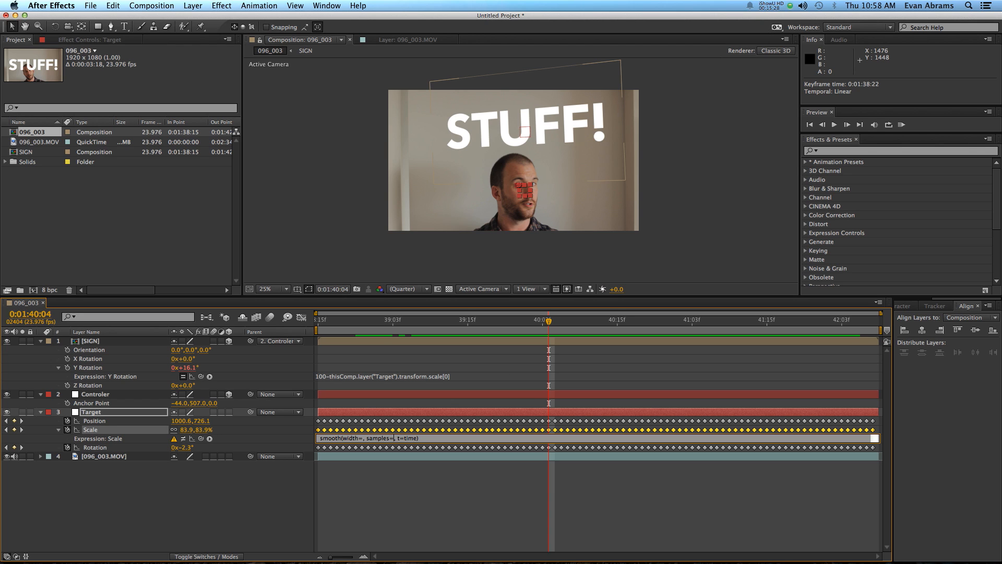
{"action": "type", "text": "5"}
{"action": "left_click", "coordinate": [369, 438]}
{"action": "type", "text": "3/24"}
{"action": "key", "text": "KP_Enter"}
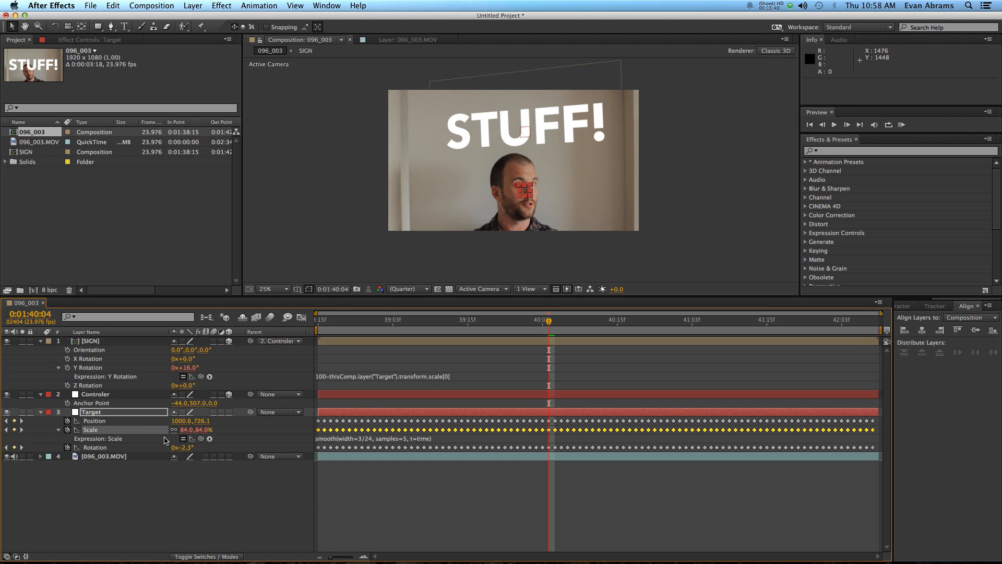
- Open the Target null's Scale curve in the Graph Editor and overlay its post-expression graph
{"action": "left_click", "coordinate": [304, 317]}
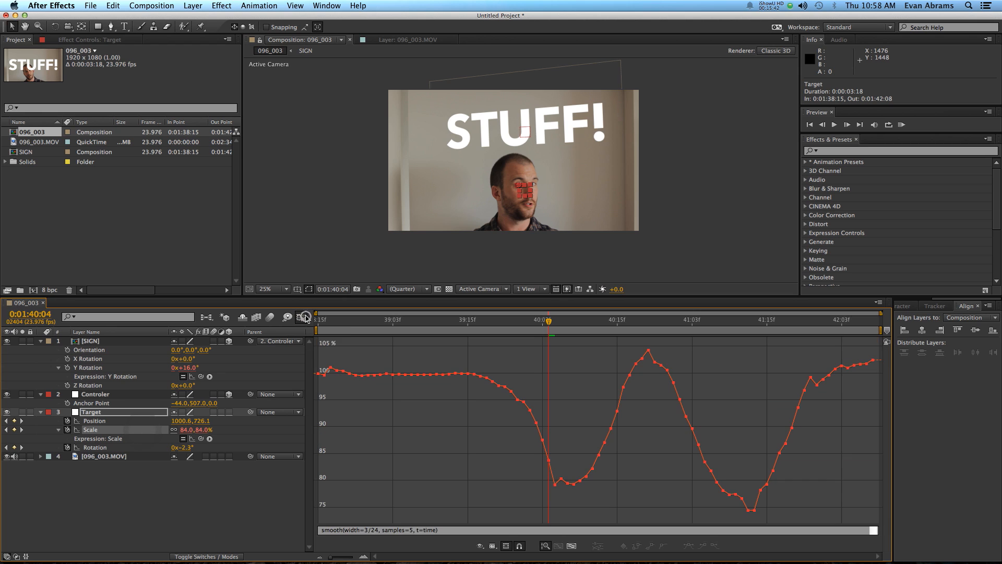
{"action": "left_click", "coordinate": [132, 433]}
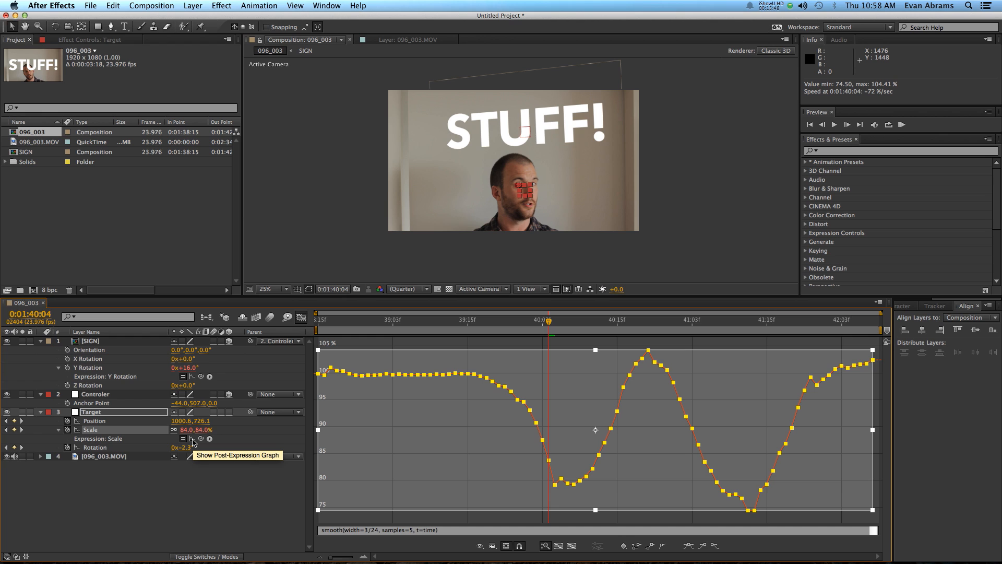
{"action": "left_click", "coordinate": [193, 439]}
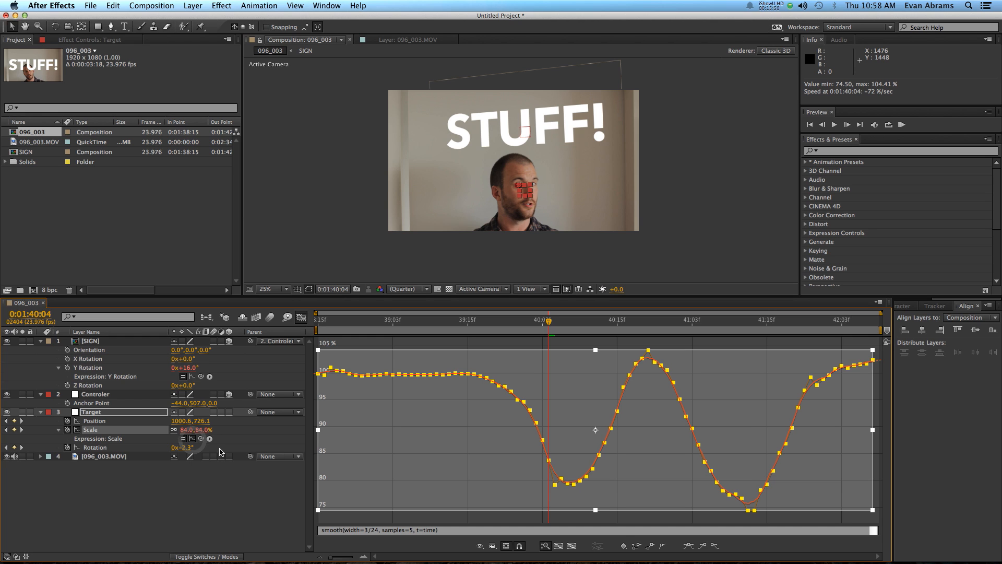
{"action": "left_click", "coordinate": [579, 523]}
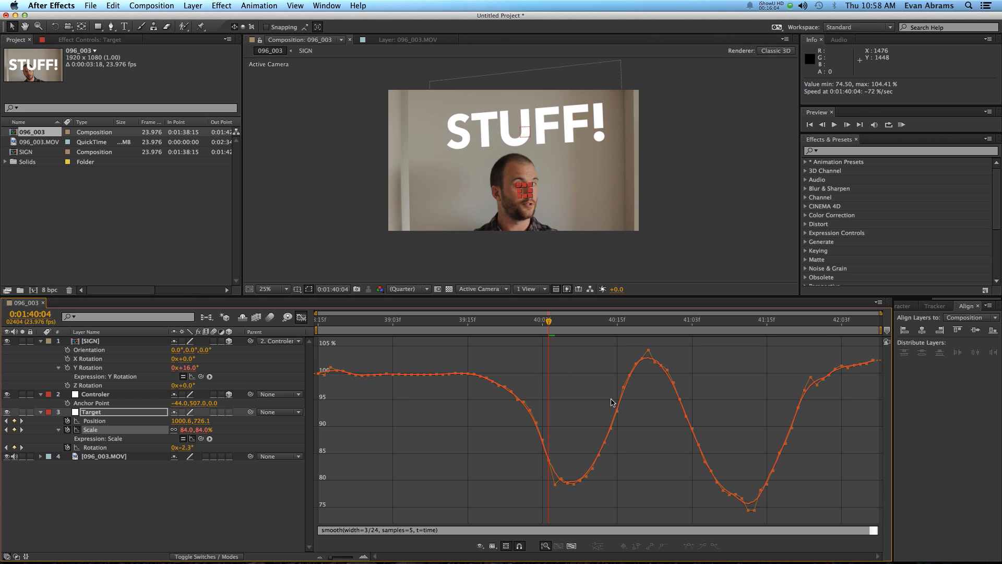
- Preview the sign's smoothed turning from 0:01:40:00 and check the head turn between 0:01:41:17 and 0:01:42:03
{"action": "left_click_drag", "start_coordinate": [541, 326], "coordinate": [526, 329]}
{"action": "key", "text": "space"}
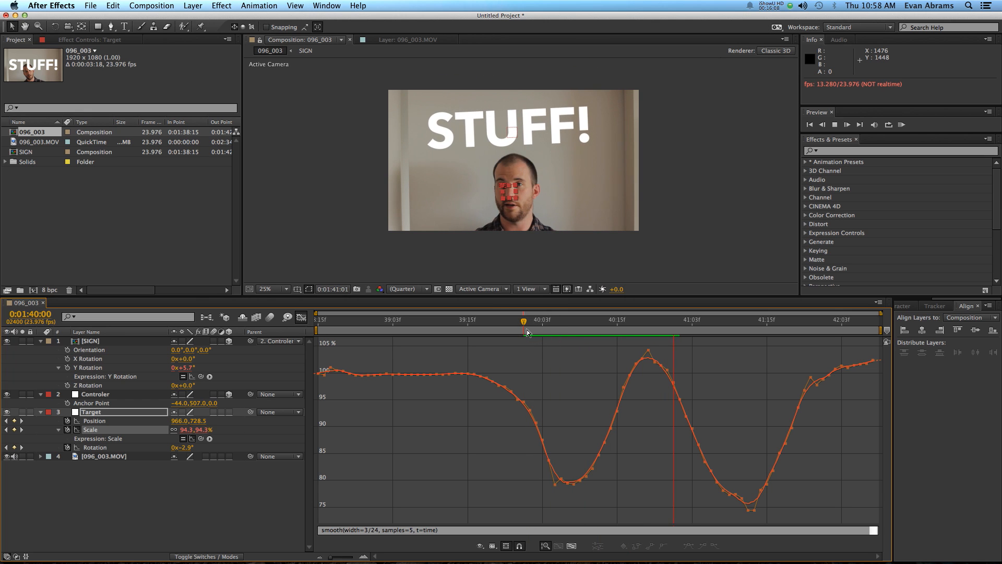
{"action": "key", "text": "space"}
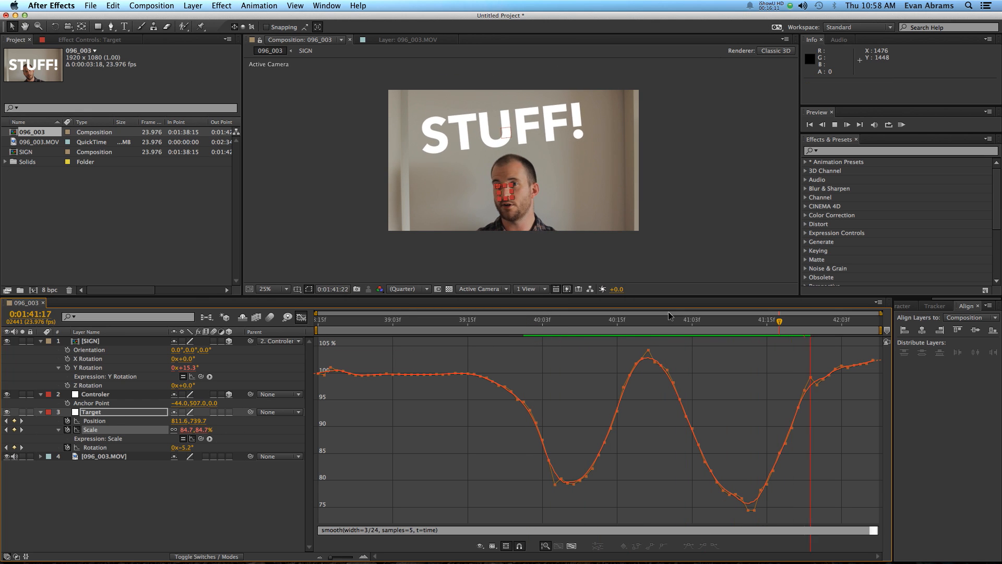
{"action": "left_click", "coordinate": [838, 322]}
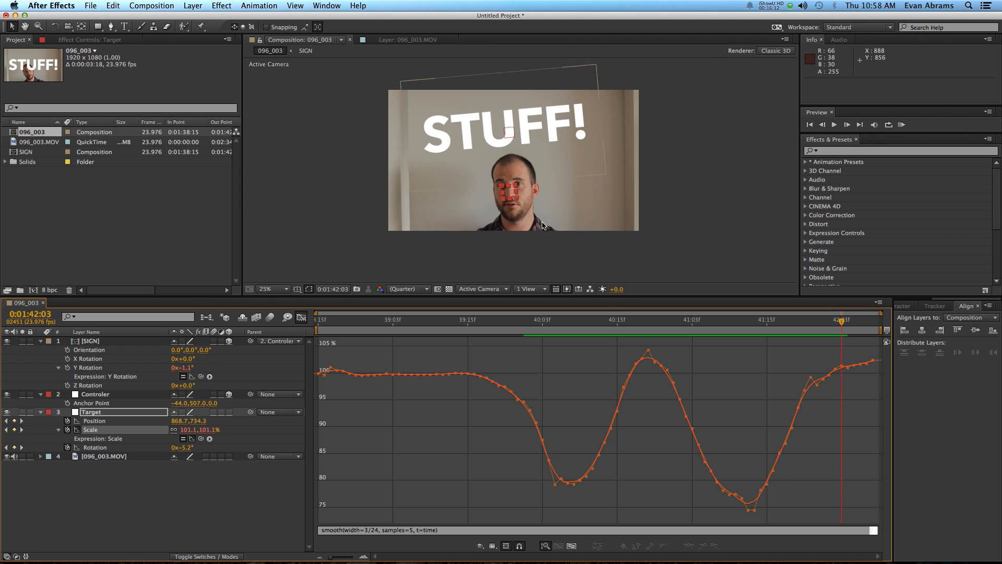
{"action": "key", "text": "space"}
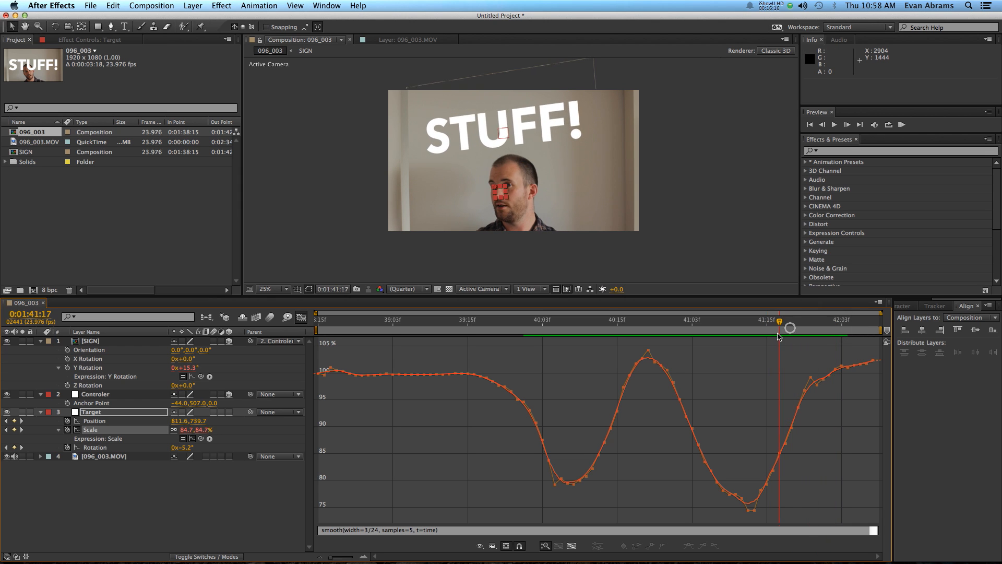
{"action": "key", "text": "space"}
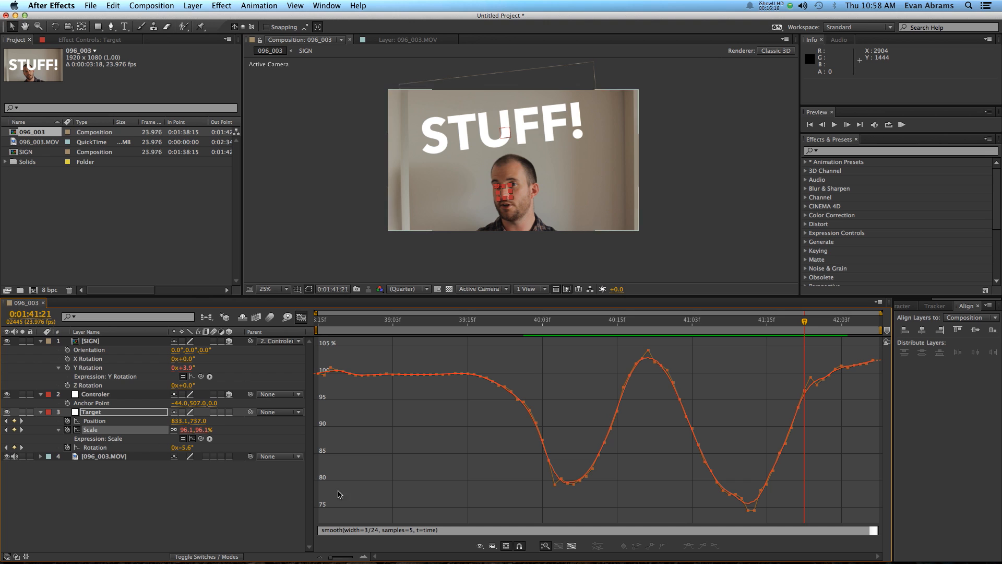
- Copy the Scale expression smooth(width=3/24, samples=5, t=time) and apply it to the Target null's Rotation
{"action": "left_click", "coordinate": [437, 530]}
{"action": "key", "text": "super+c"}
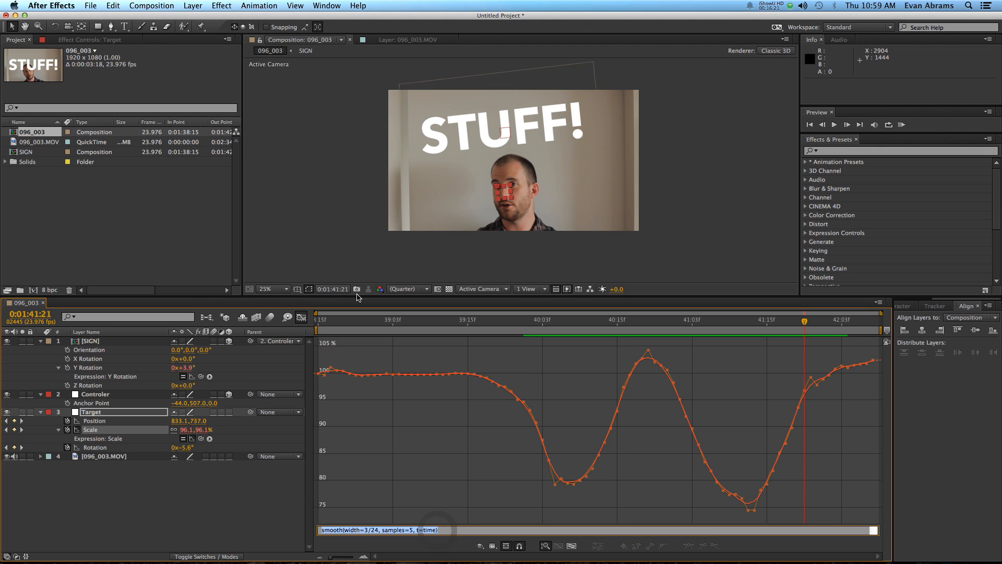
{"action": "left_click", "coordinate": [67, 447], "text": "alt"}
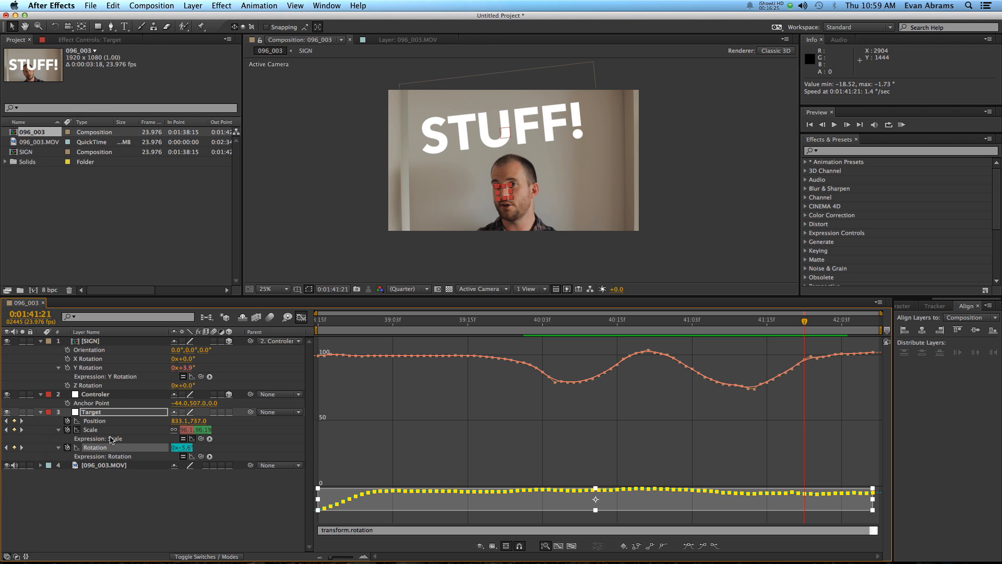
{"action": "left_click", "coordinate": [417, 433]}
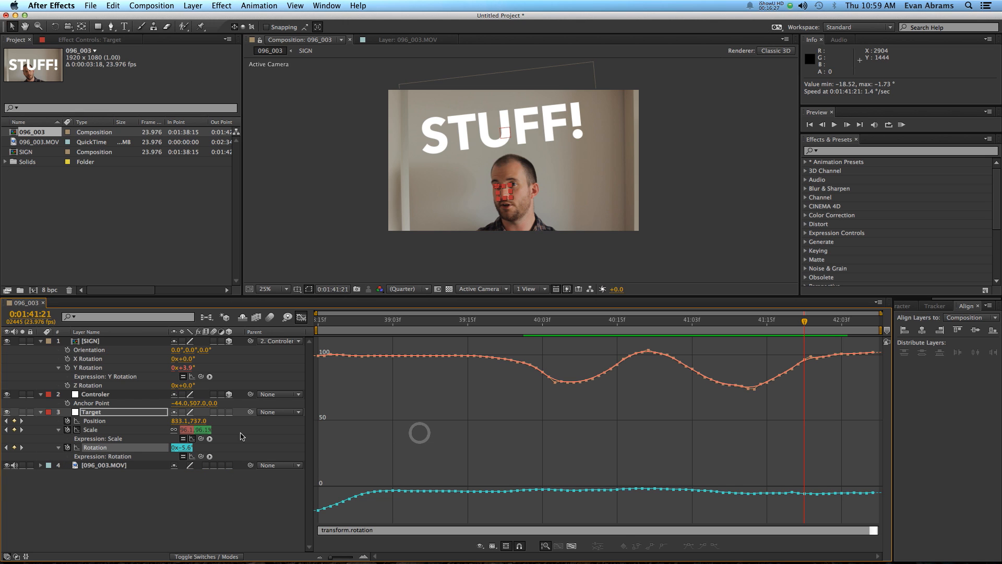
{"action": "left_click", "coordinate": [334, 528]}
{"action": "key", "text": "super+v"}
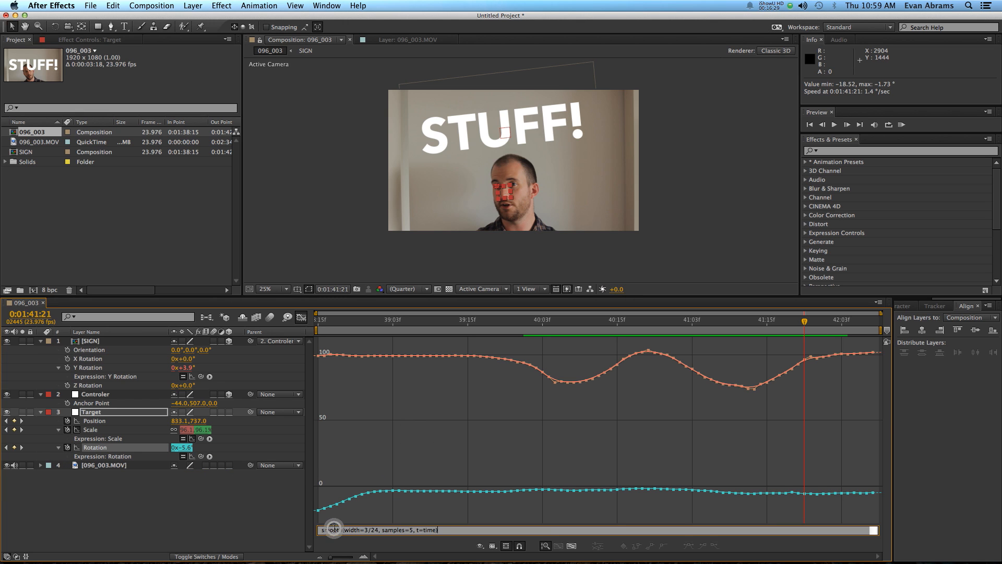
{"action": "left_click", "coordinate": [375, 464]}
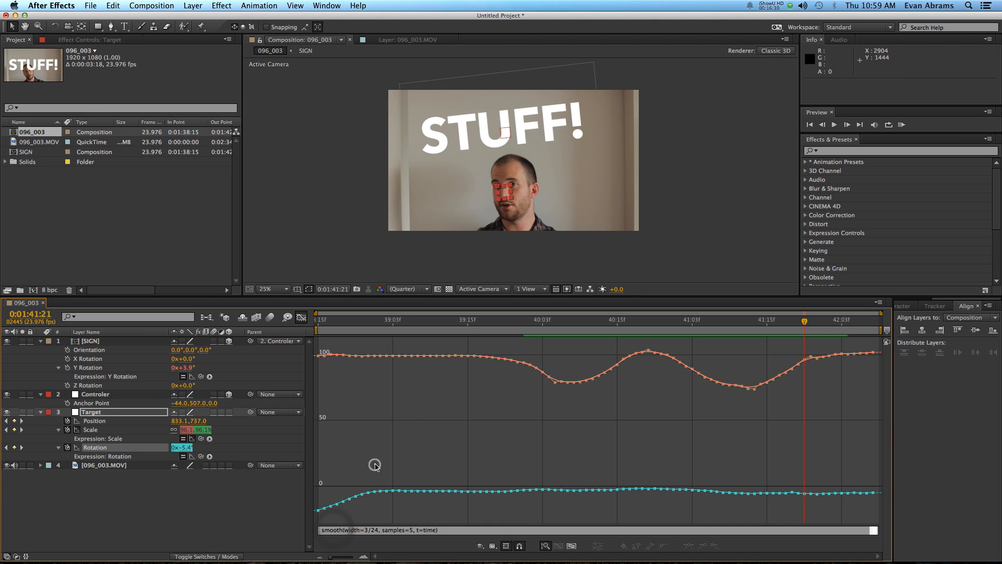
- Apply the copied expression smooth(width=3/24, samples=5, t=time) to the Target null's Position
{"action": "left_click", "coordinate": [67, 421], "text": "alt"}
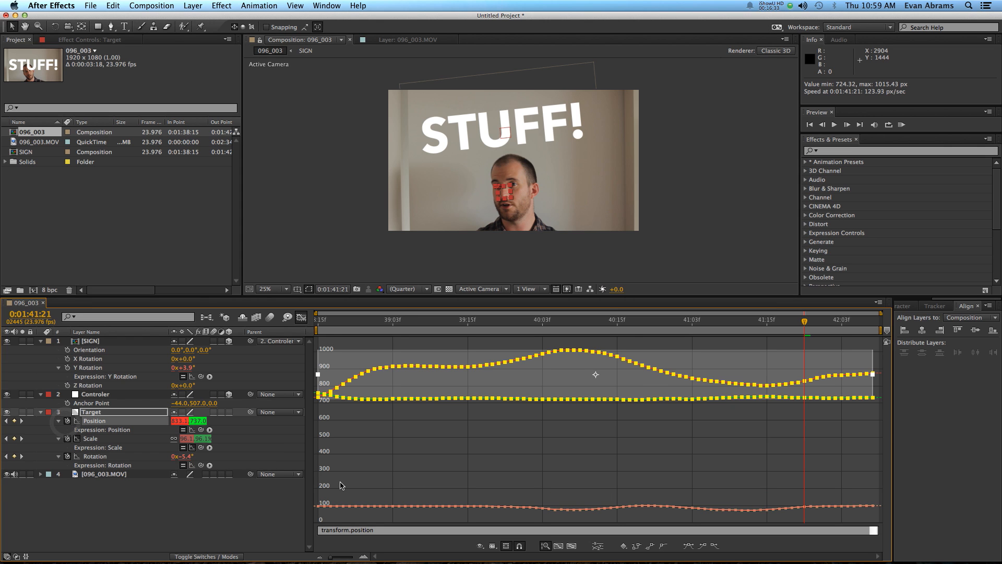
{"action": "left_click", "coordinate": [348, 529]}
{"action": "key", "text": "super+v"}
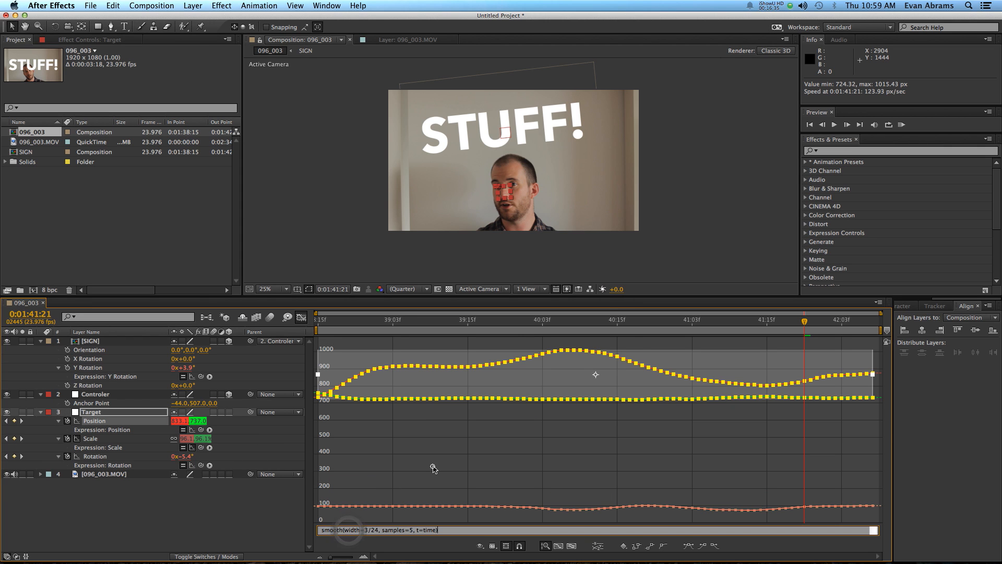
{"action": "left_click", "coordinate": [427, 464]}
- Play back the smoothed tracking, clear the selection, and scrub to 0:01:40:08 to check how the sign follows the head
{"action": "left_click", "coordinate": [571, 320]}
{"action": "key", "text": "space"}
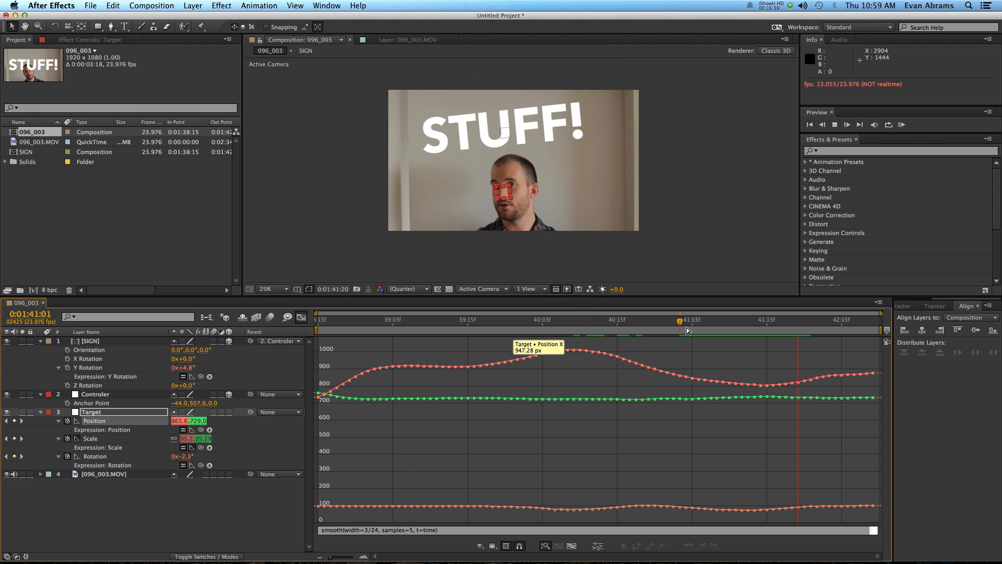
{"action": "key", "text": "space"}
{"action": "left_click_drag", "start_coordinate": [641, 327], "coordinate": [534, 336]}
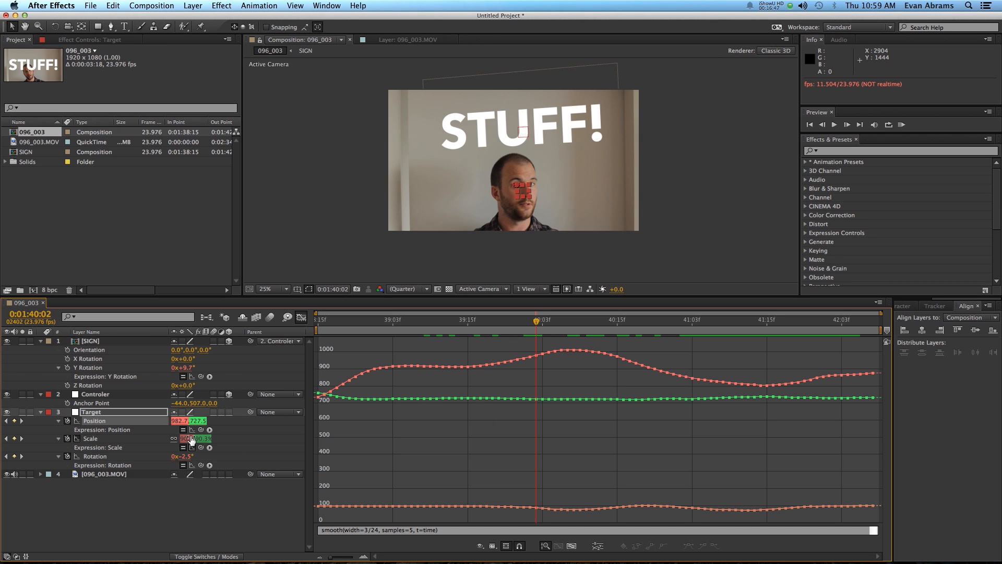
{"action": "left_click", "coordinate": [208, 511]}
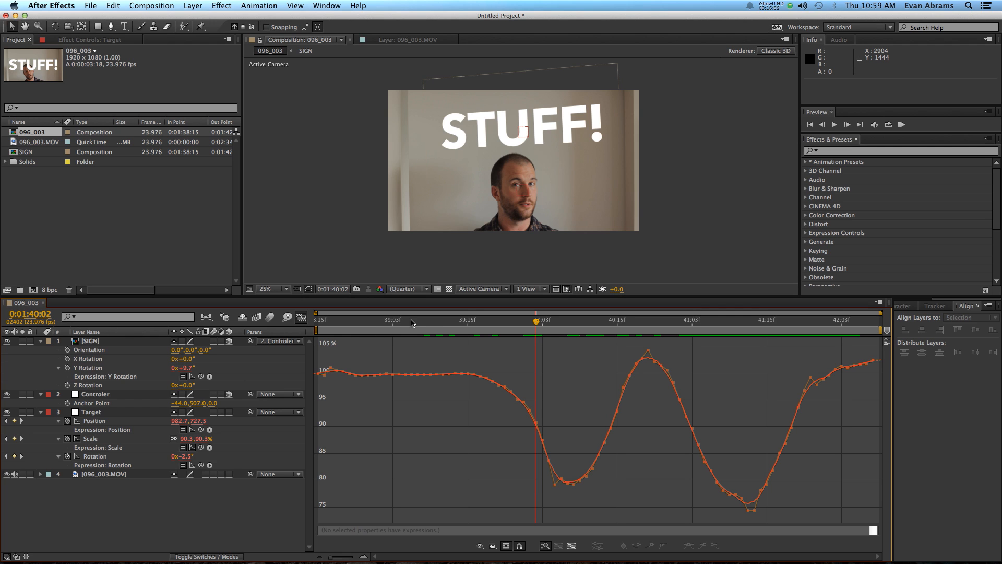
{"action": "left_click_drag", "start_coordinate": [435, 320], "coordinate": [574, 322]}
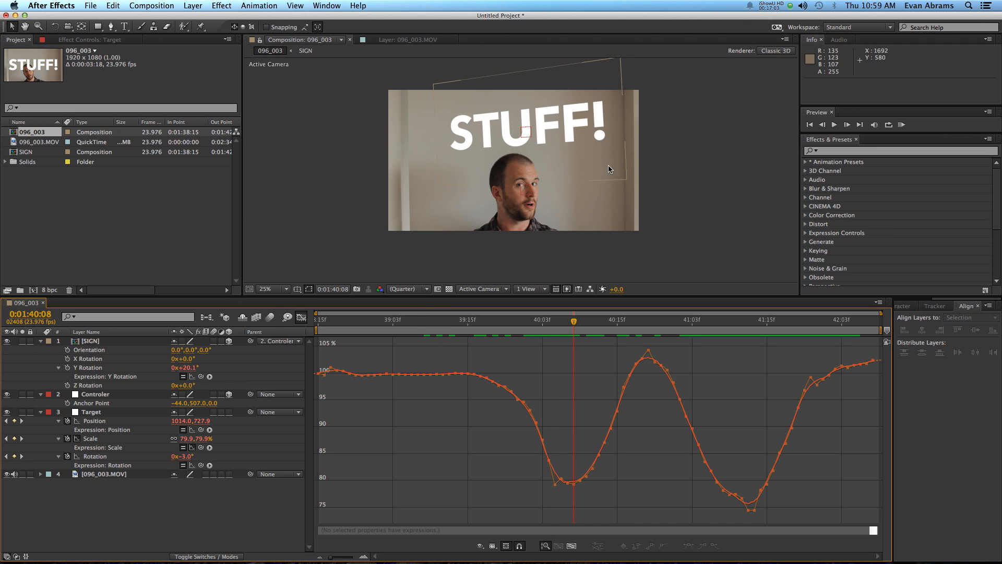
- In layer bar view, change the SIGN layer's Y Rotation expression to (100-thisComp.layer("Target").transform.scale[0])*x
{"action": "left_click", "coordinate": [535, 126]}
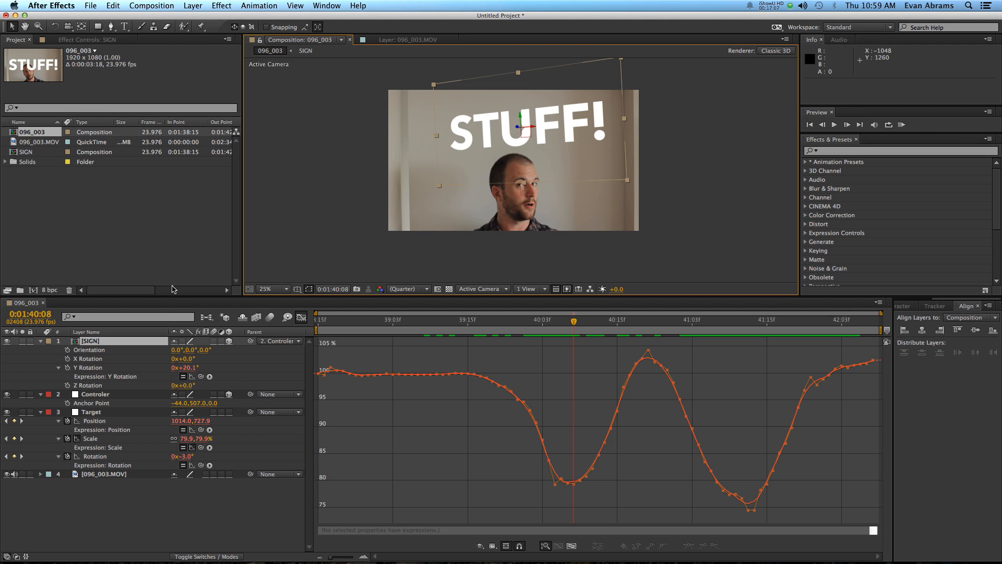
{"action": "left_click", "coordinate": [90, 368]}
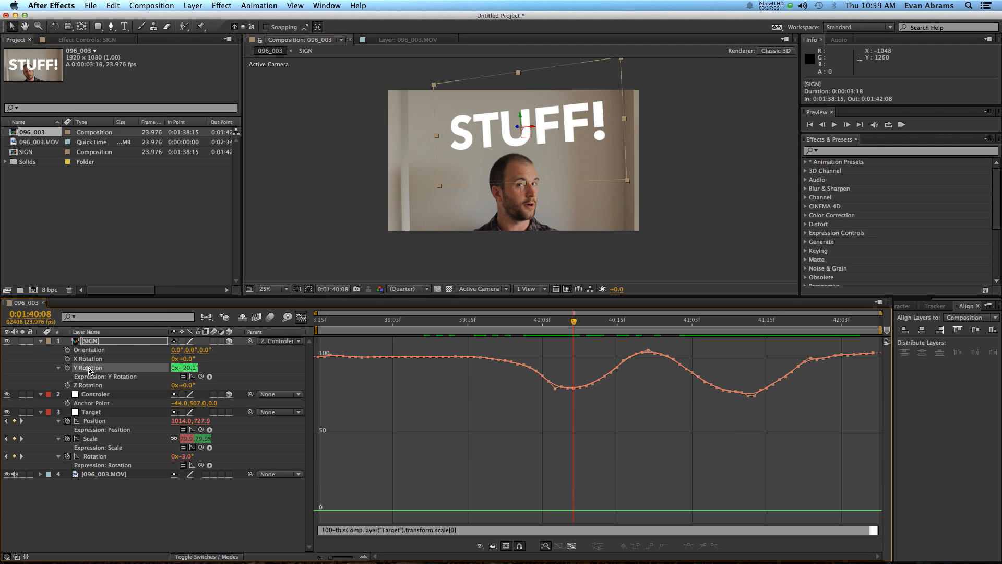
{"action": "left_click", "coordinate": [296, 318]}
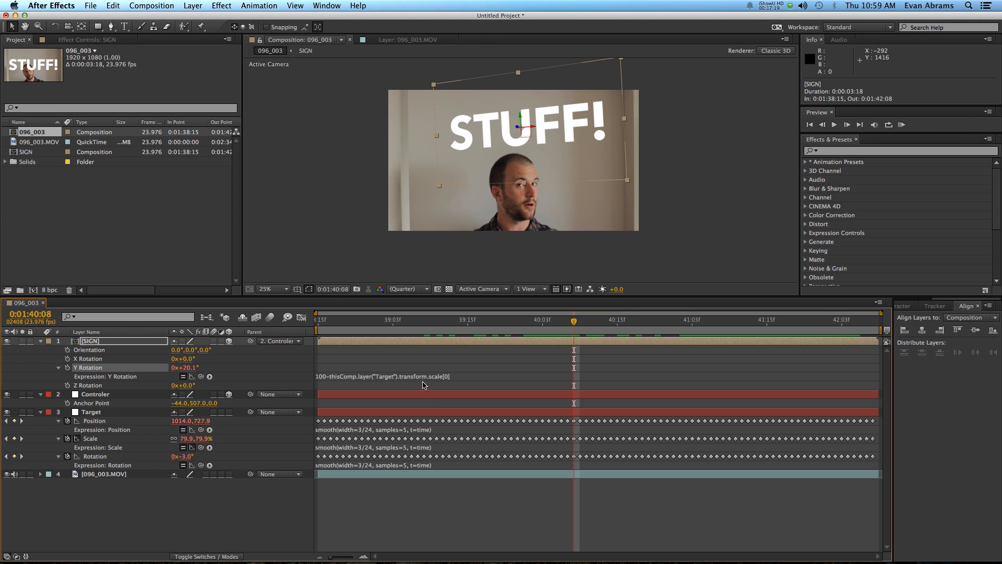
{"action": "left_click_drag", "start_coordinate": [424, 382], "coordinate": [448, 483]}
{"action": "left_click", "coordinate": [491, 380]}
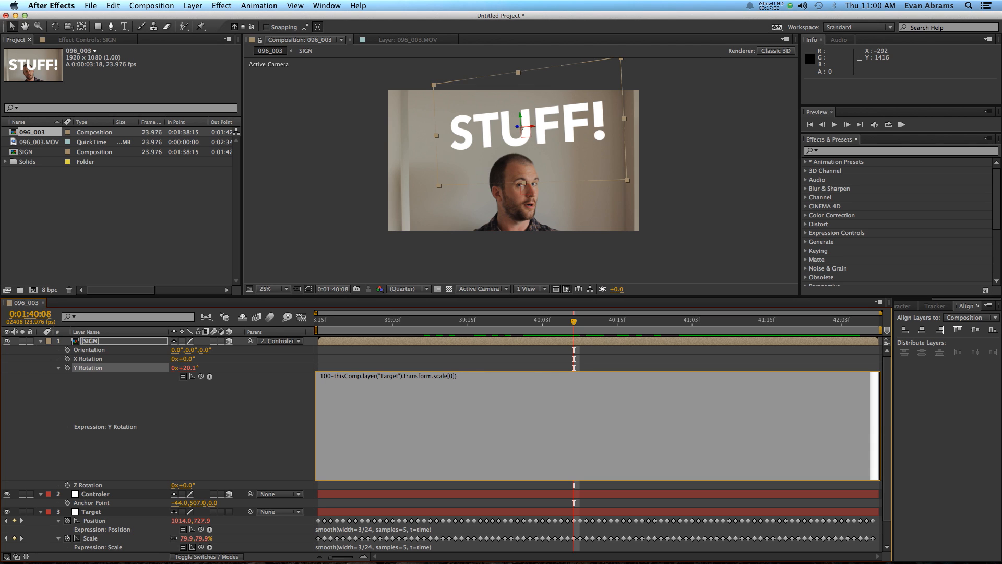
{"action": "type", "text": "("}
{"action": "key", "text": "Return"}
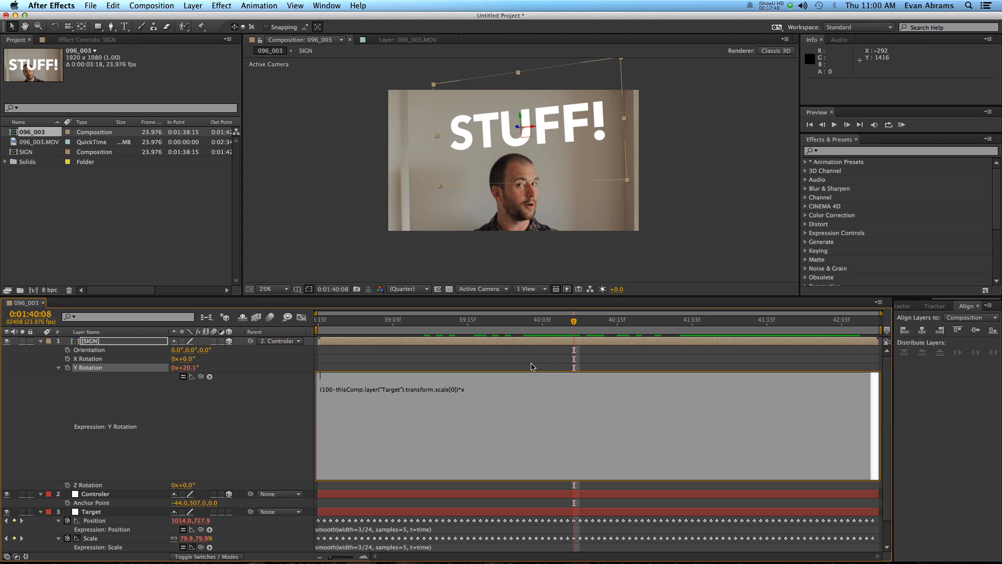
{"action": "left_click", "coordinate": [509, 360]}
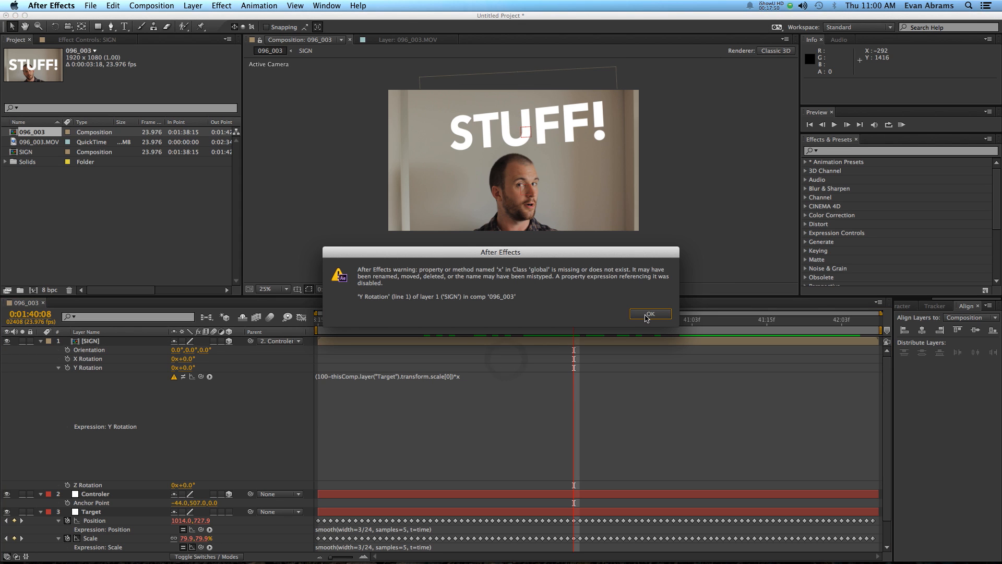
{"action": "left_click", "coordinate": [647, 313]}
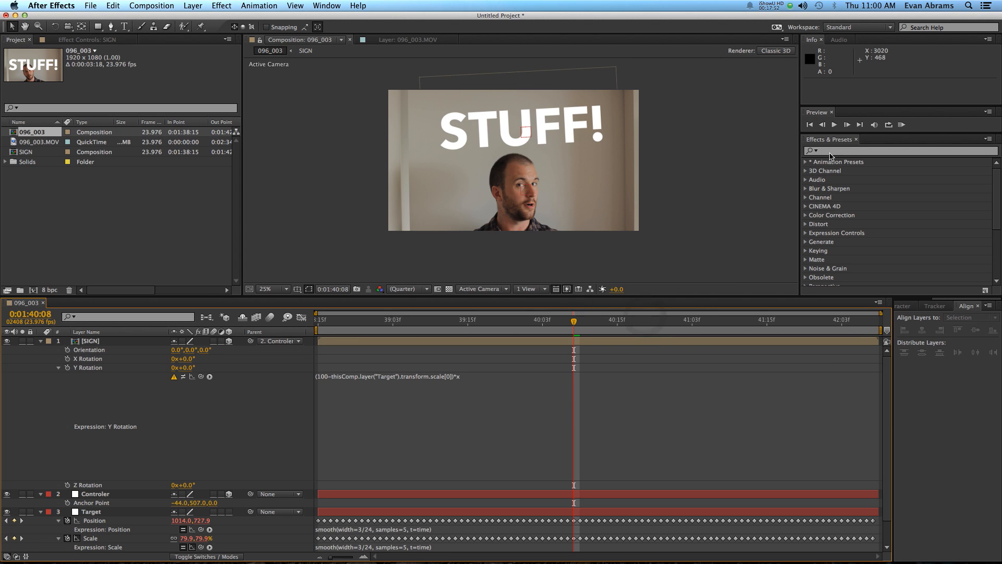
- Find the Checkbox Control effect, apply it to the SIGN layer, and toggle its checkbox on and back off
{"action": "left_click", "coordinate": [829, 153]}
{"action": "type", "text": "check"}
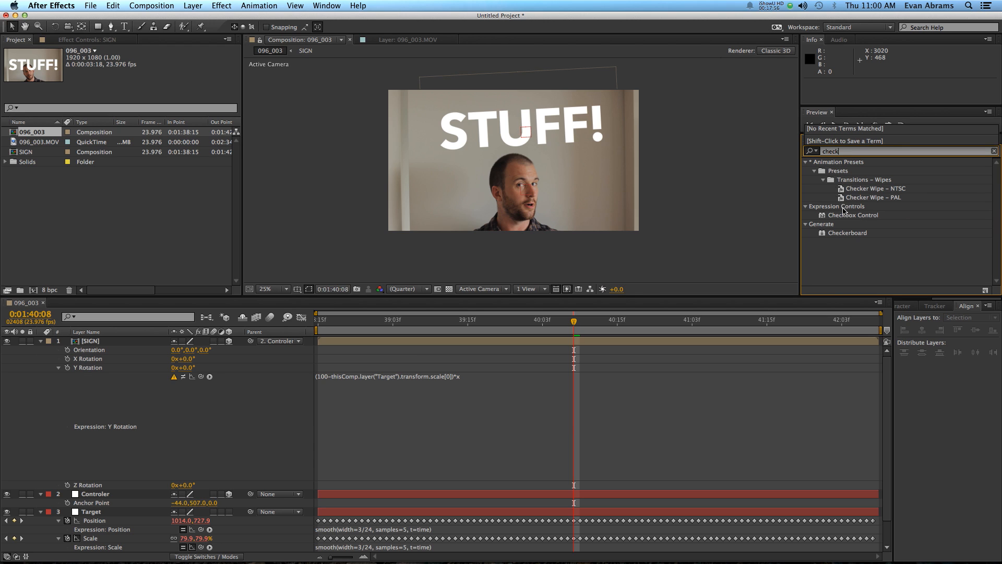
{"action": "left_click_drag", "start_coordinate": [843, 217], "coordinate": [524, 345]}
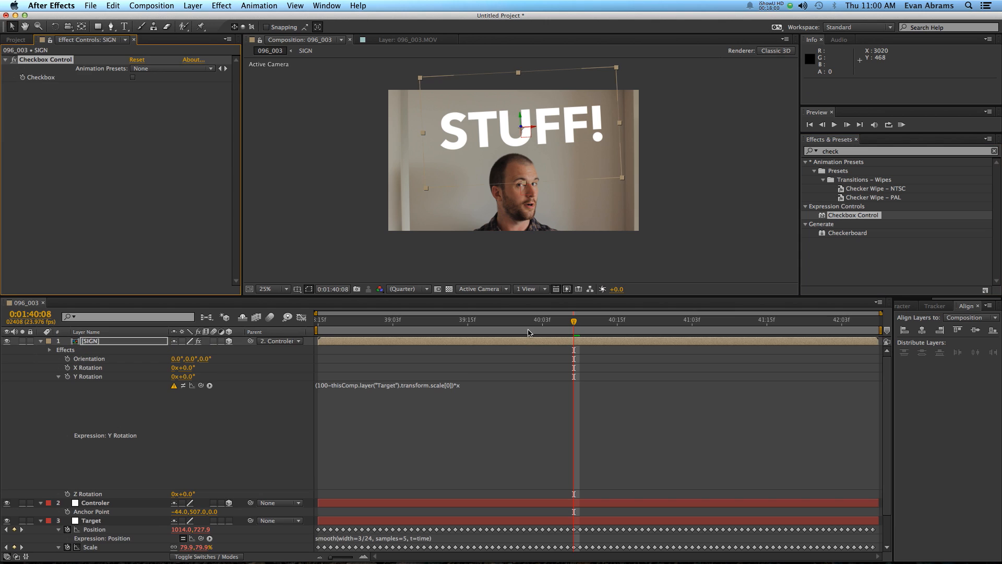
{"action": "left_click", "coordinate": [133, 78]}
{"action": "left_click", "coordinate": [133, 79]}
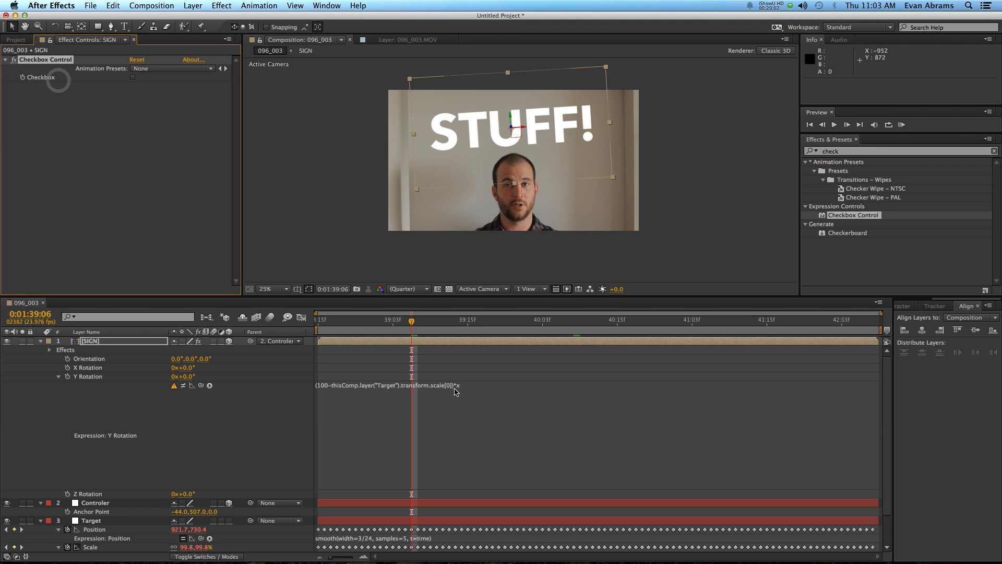
- Insert if (effect("Checkbox Control")("Checkbox") == 1) {x=1;} else {x=-1;} above the existing line of the SIGN layer's Y Rotation expression
{"action": "left_click", "coordinate": [465, 389]}
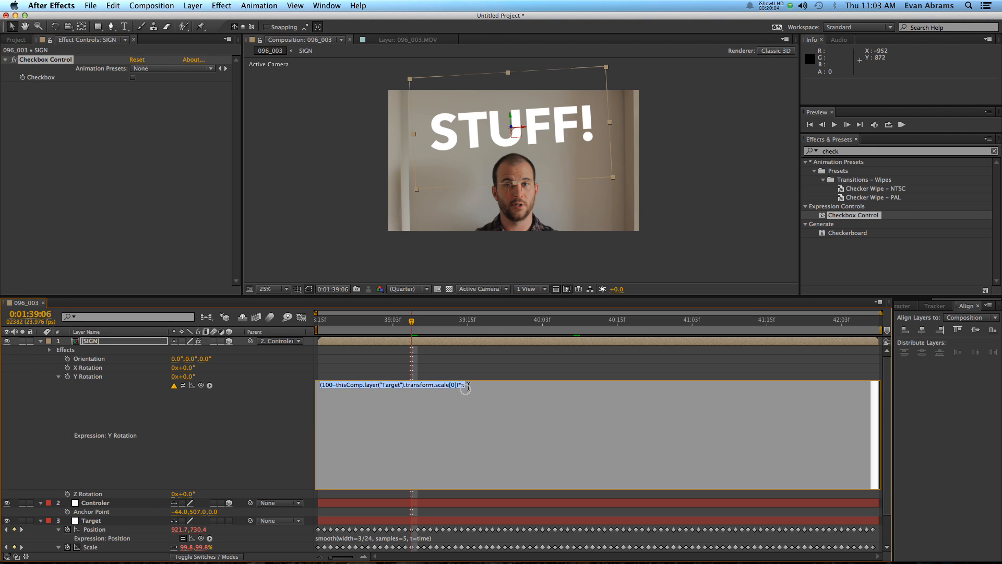
{"action": "left_click", "coordinate": [467, 387]}
{"action": "key", "text": "Up"}
{"action": "key", "text": "Return"}
{"action": "key", "text": "Return"}
{"action": "key", "text": "Up"}
{"action": "key", "text": "Up"}
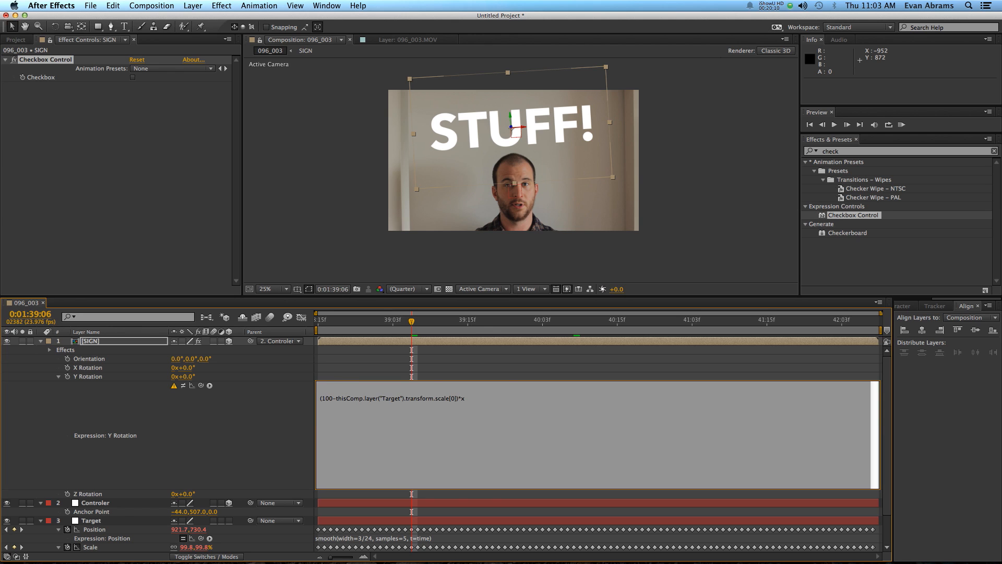
{"action": "type", "text": "if (effect(\"Checkbox Control\")(\"Checkbox\") == 1) {x=1;} else {x=-1;}"}
{"action": "key", "text": "Delete"}
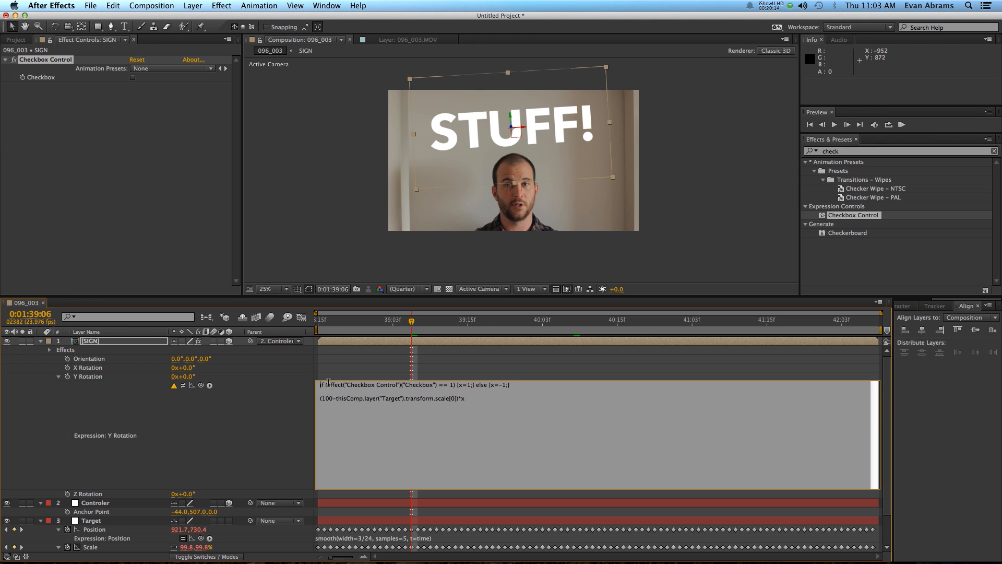
- In the SIGN layer's Y Rotation expression, relink the if condition to the Checkbox property and restore its opening parenthesis
{"action": "left_click_drag", "start_coordinate": [325, 385], "coordinate": [437, 385]}
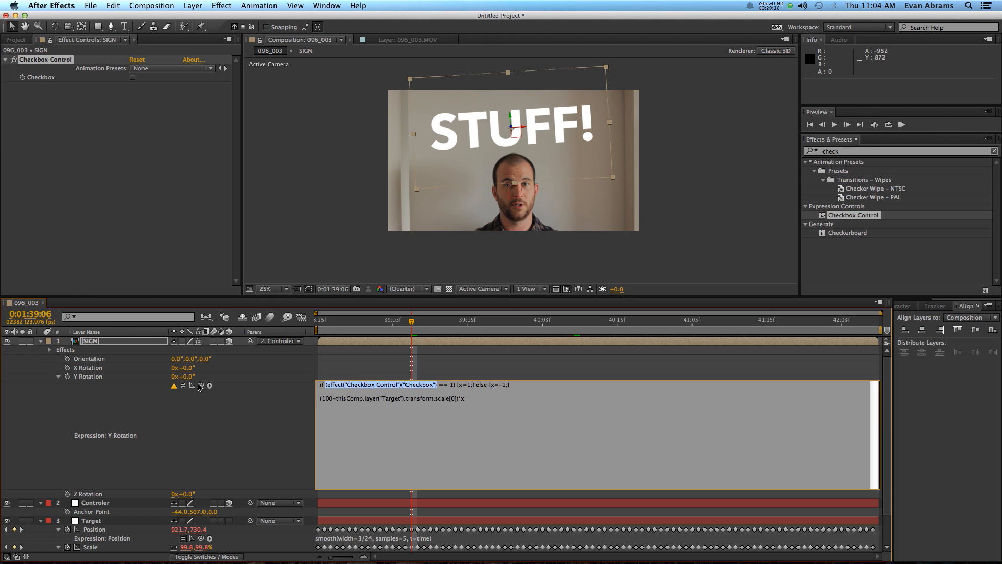
{"action": "left_click_drag", "start_coordinate": [201, 385], "coordinate": [48, 79]}
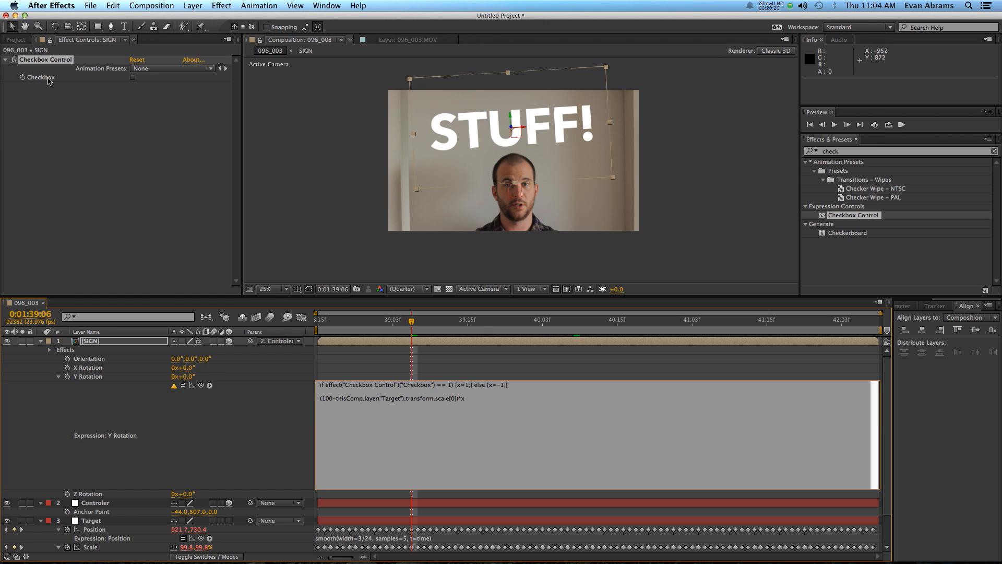
{"action": "left_click", "coordinate": [452, 383]}
{"action": "left_click", "coordinate": [473, 376]}
{"action": "left_click", "coordinate": [465, 385]}
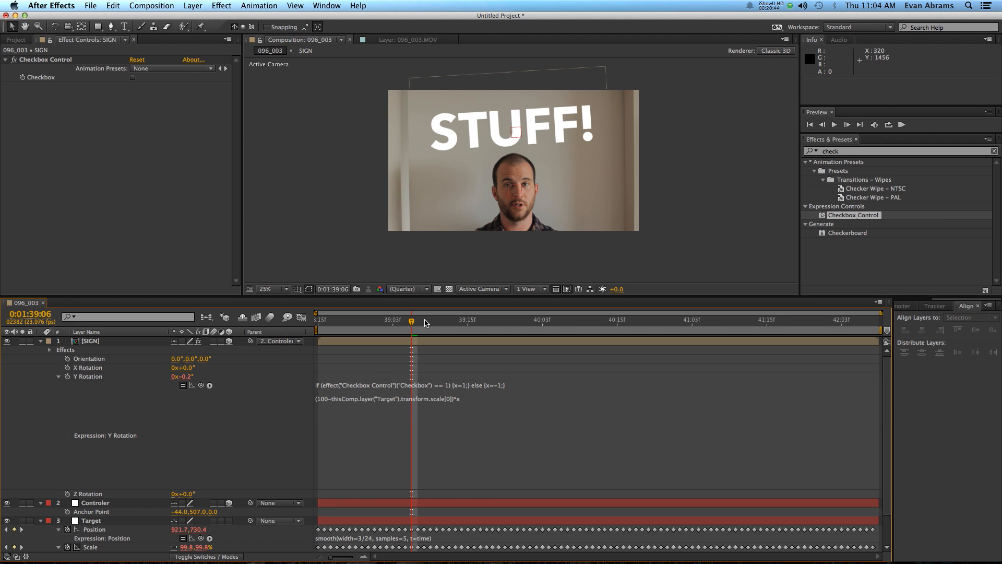
- Keyframe the SIGN layer's Checkbox off at 0:01:40:00 and on at 0:01:40:23
{"action": "left_click_drag", "start_coordinate": [425, 319], "coordinate": [666, 357]}
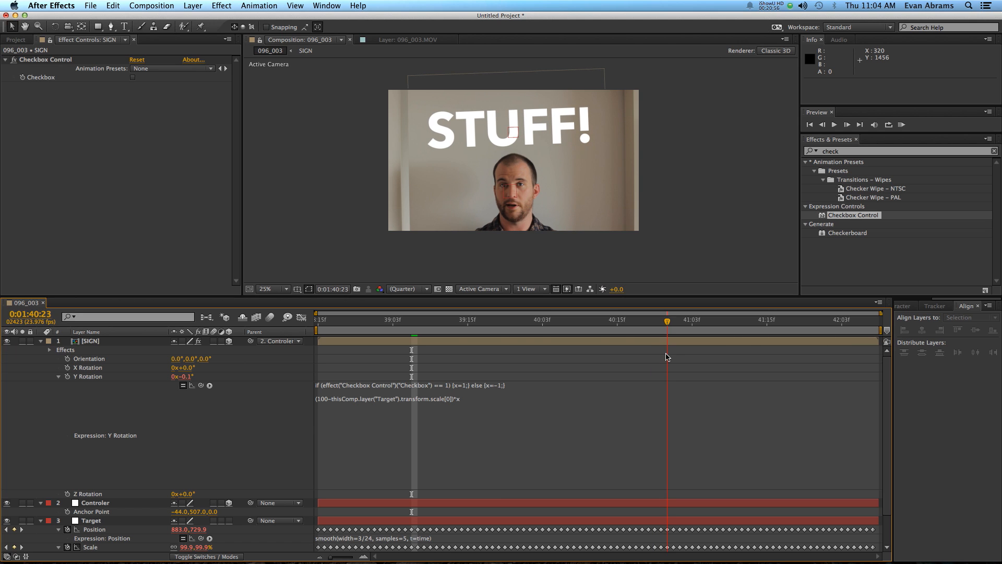
{"action": "left_click", "coordinate": [24, 79]}
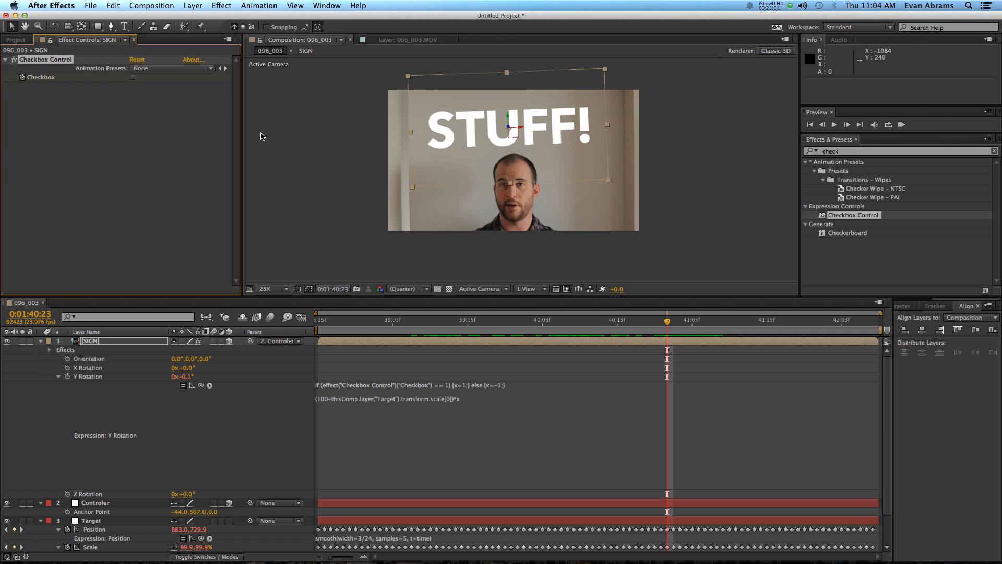
{"action": "key", "text": "u"}
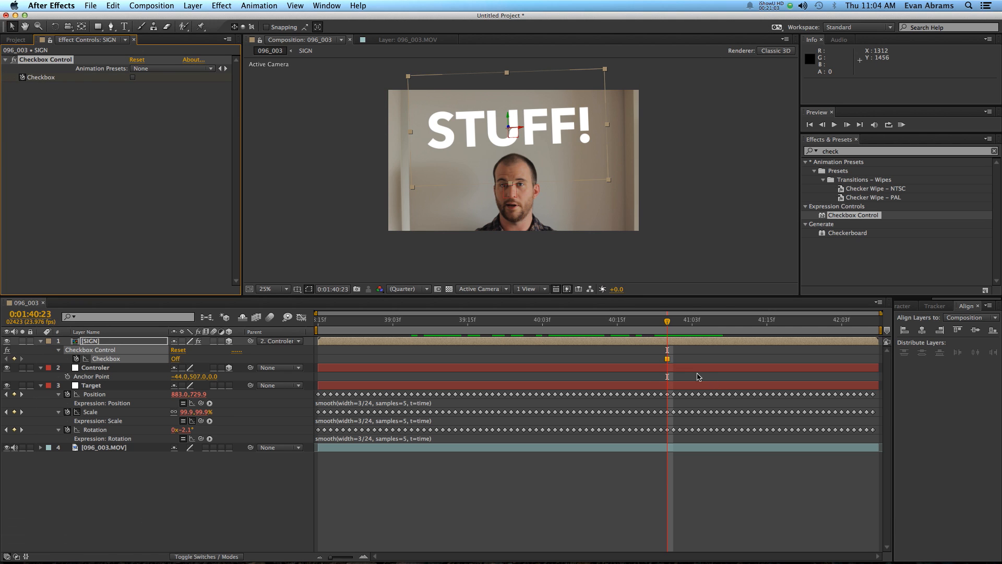
{"action": "left_click_drag", "start_coordinate": [667, 358], "coordinate": [523, 367]}
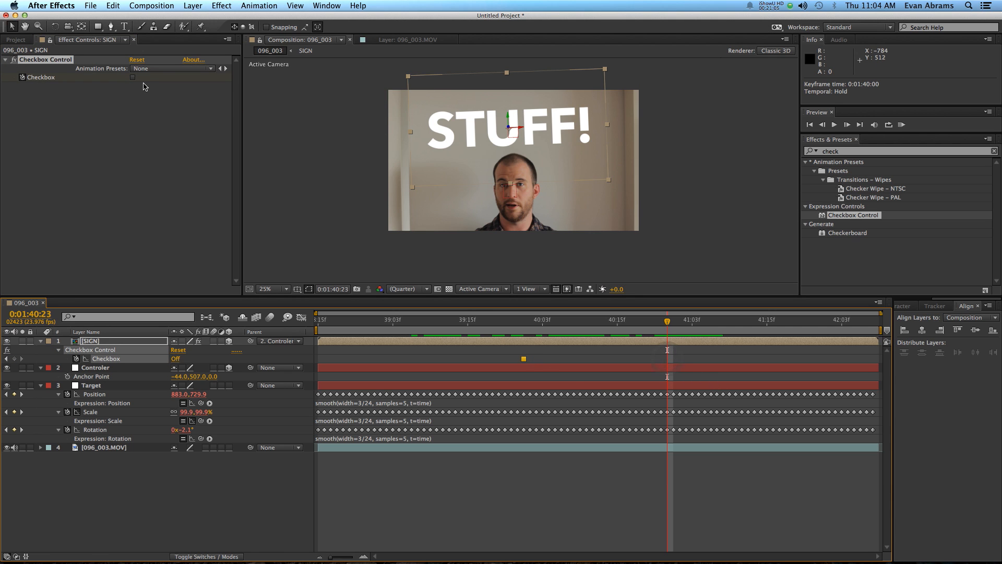
{"action": "left_click", "coordinate": [133, 77]}
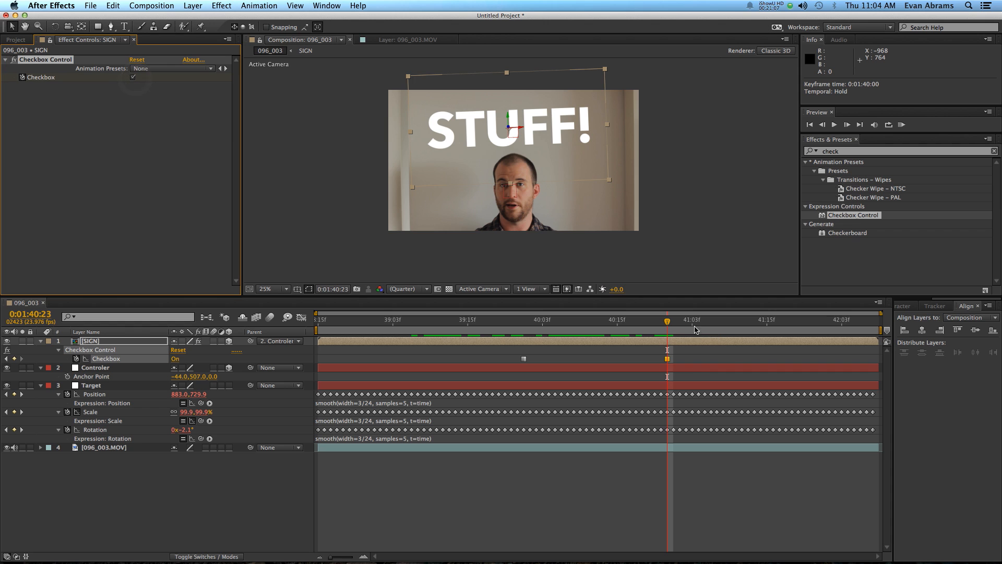
- Play back the keyframed sign rotation from 0:01:39:18 and check its direction at 0:01:41:07
{"action": "left_click_drag", "start_coordinate": [649, 326], "coordinate": [484, 360]}
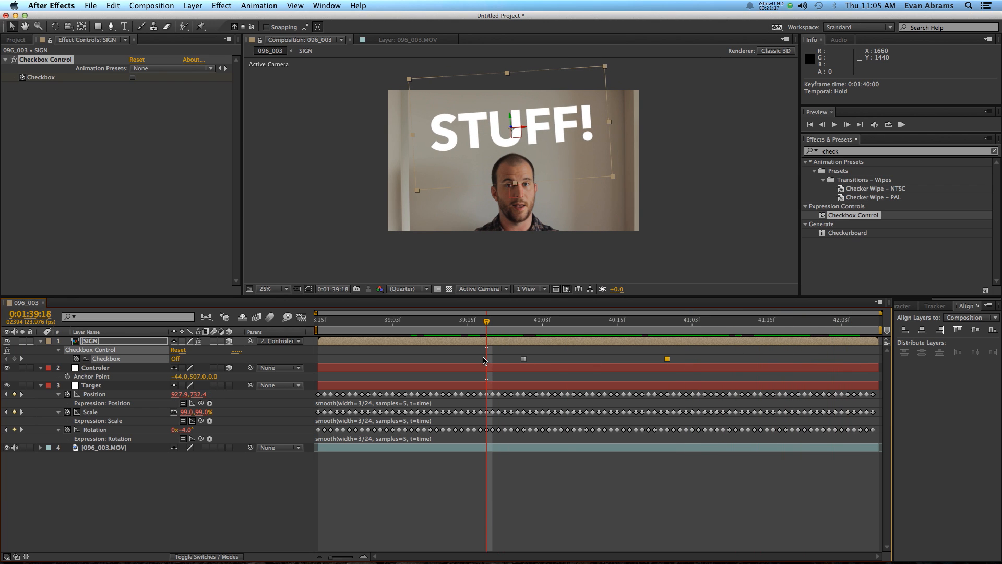
{"action": "key", "text": "space"}
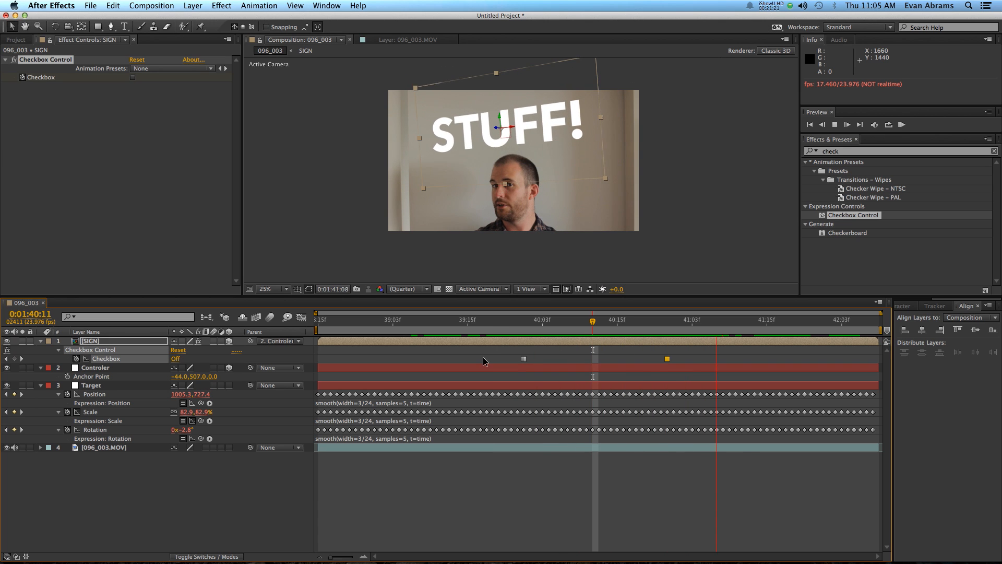
{"action": "left_click_drag", "start_coordinate": [667, 327], "coordinate": [718, 327]}
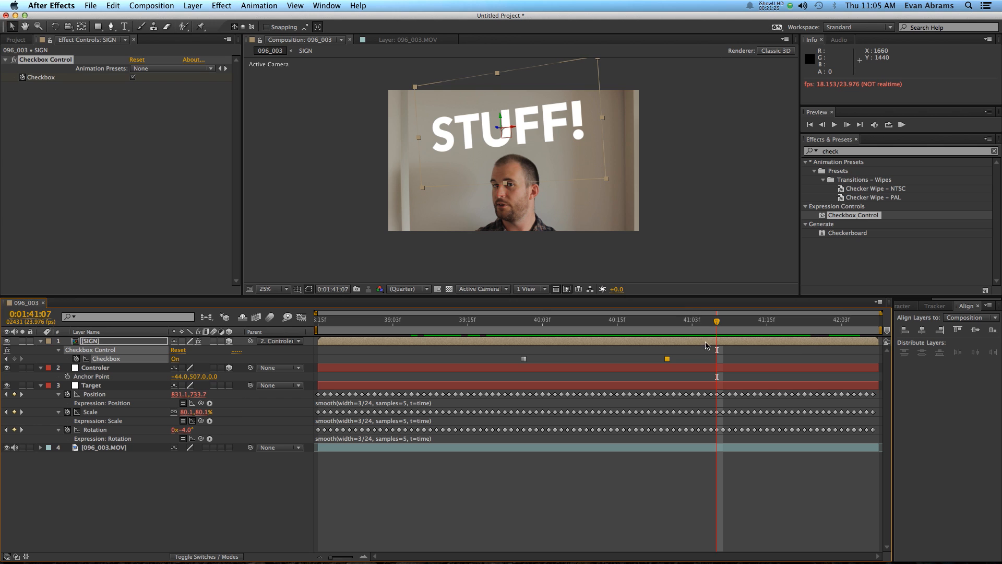
- Reveal the SIGN layer's modified properties and display its Y Rotation post-expression curve in the Graph Editor
{"action": "left_click", "coordinate": [705, 344]}
{"action": "key", "text": "u"}
{"action": "key", "text": "u"}
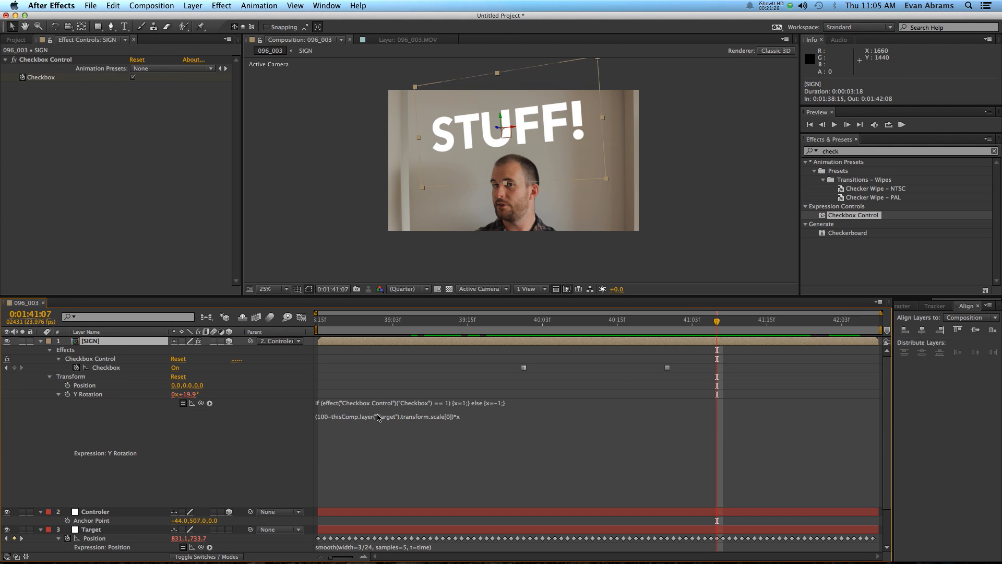
{"action": "left_click", "coordinate": [121, 397]}
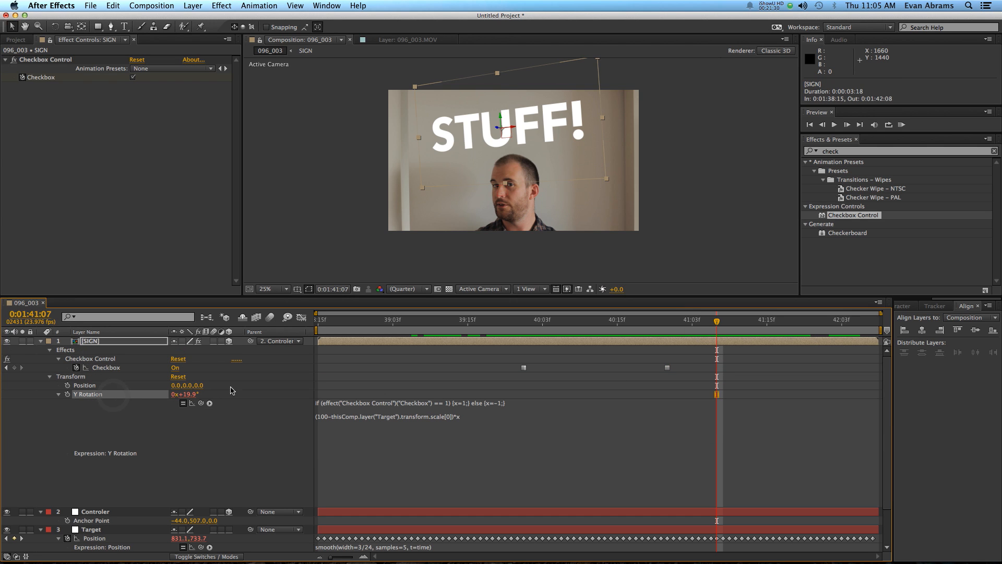
{"action": "left_click", "coordinate": [192, 403]}
{"action": "left_click", "coordinate": [301, 317]}
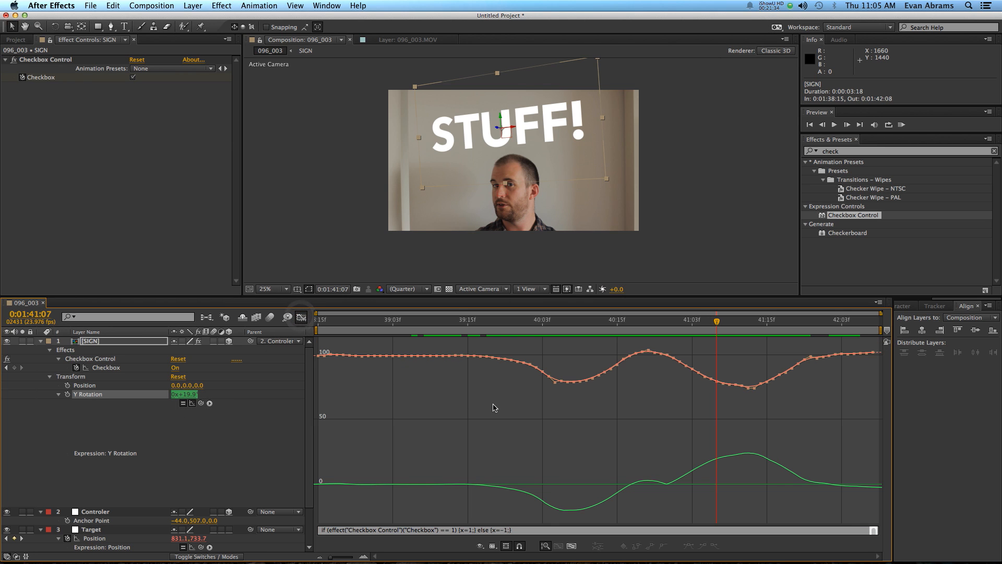
- Preview the rotation around the Checkbox switch against the graph, then return to layer bar view
{"action": "left_click_drag", "start_coordinate": [688, 326], "coordinate": [669, 353]}
{"action": "key", "text": "space"}
{"action": "left_click", "coordinate": [301, 317]}
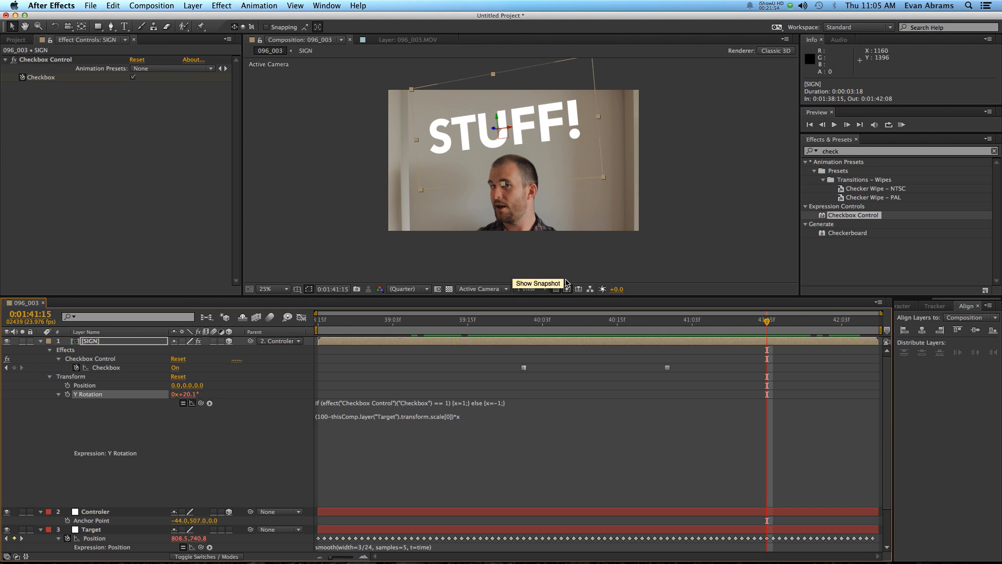
- Select the Checkbox keyframe at 0:01:40:23 and scrub back to 0:01:40:15 to examine the direction switch
{"action": "left_click", "coordinate": [667, 367]}
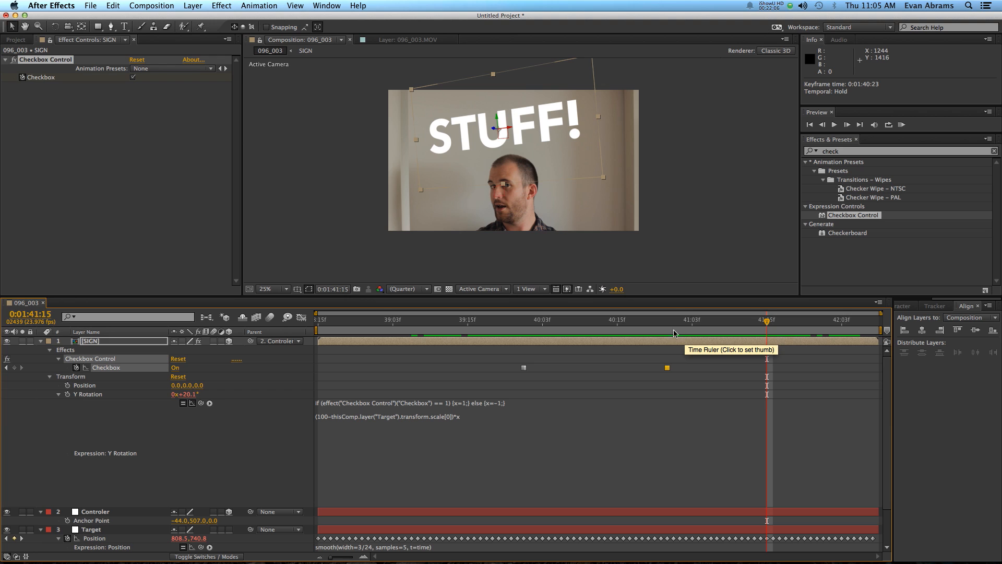
{"action": "mouse_move", "coordinate": [676, 332]}
{"action": "left_mouse_down"}
{"action": "mouse_move", "coordinate": [638, 332]}
{"action": "mouse_move", "coordinate": [660, 334]}
{"action": "left_mouse_up"}
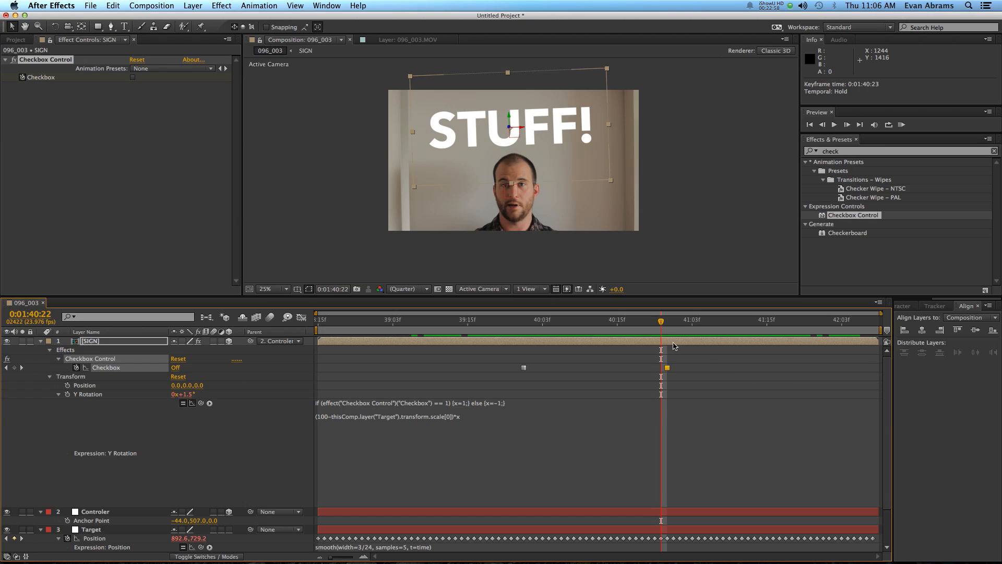
{"action": "mouse_move", "coordinate": [633, 321]}
{"action": "left_mouse_down"}
{"action": "mouse_move", "coordinate": [605, 327]}
{"action": "mouse_move", "coordinate": [617, 327]}
{"action": "left_mouse_up"}
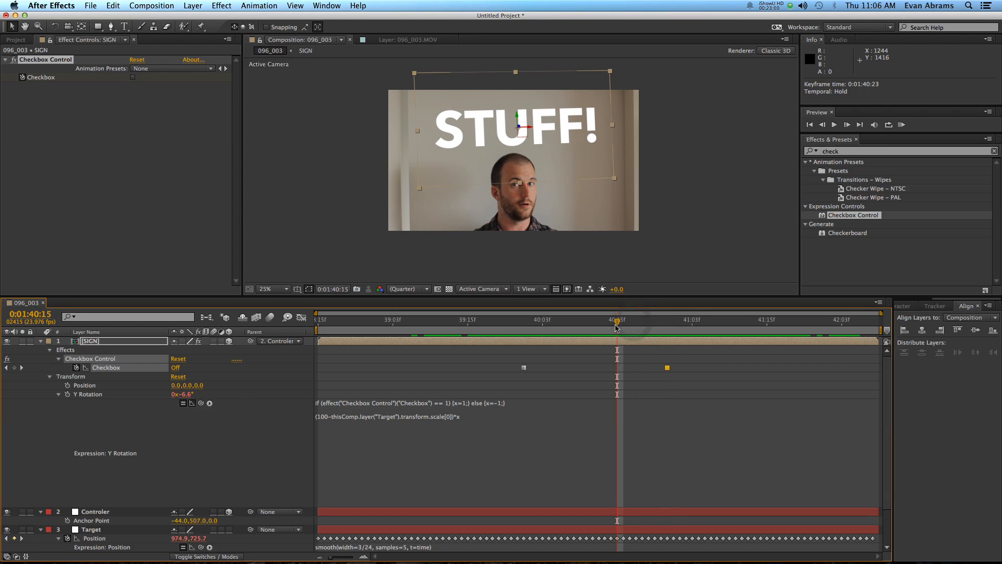